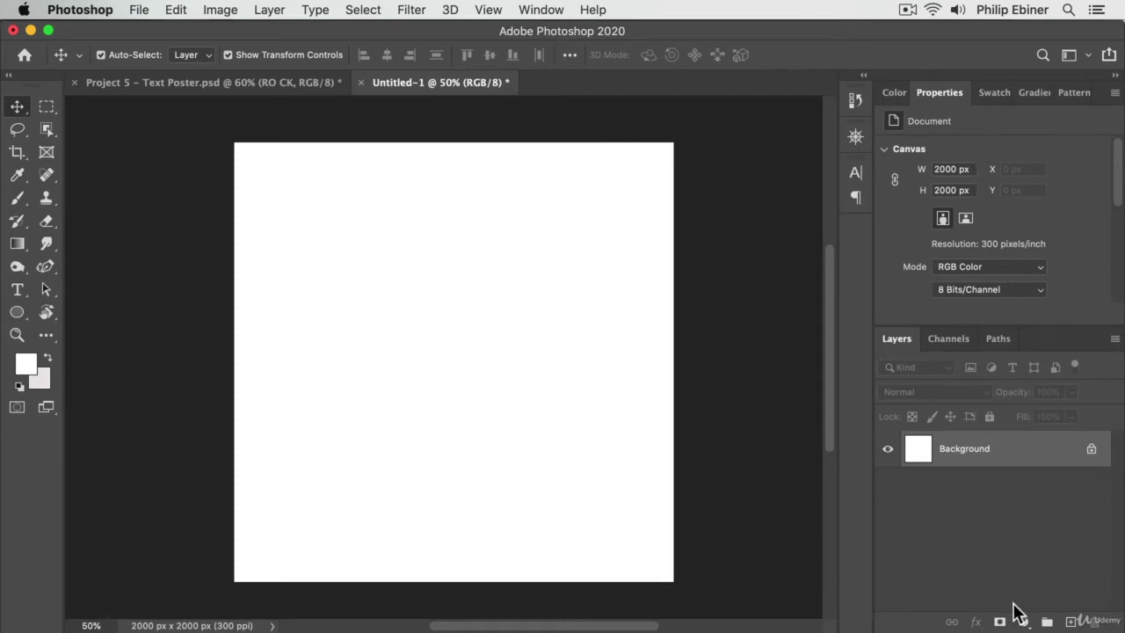
Add a black (000000) Solid Color fill layer above the Background and lock the new layer completely
click(1021, 621)
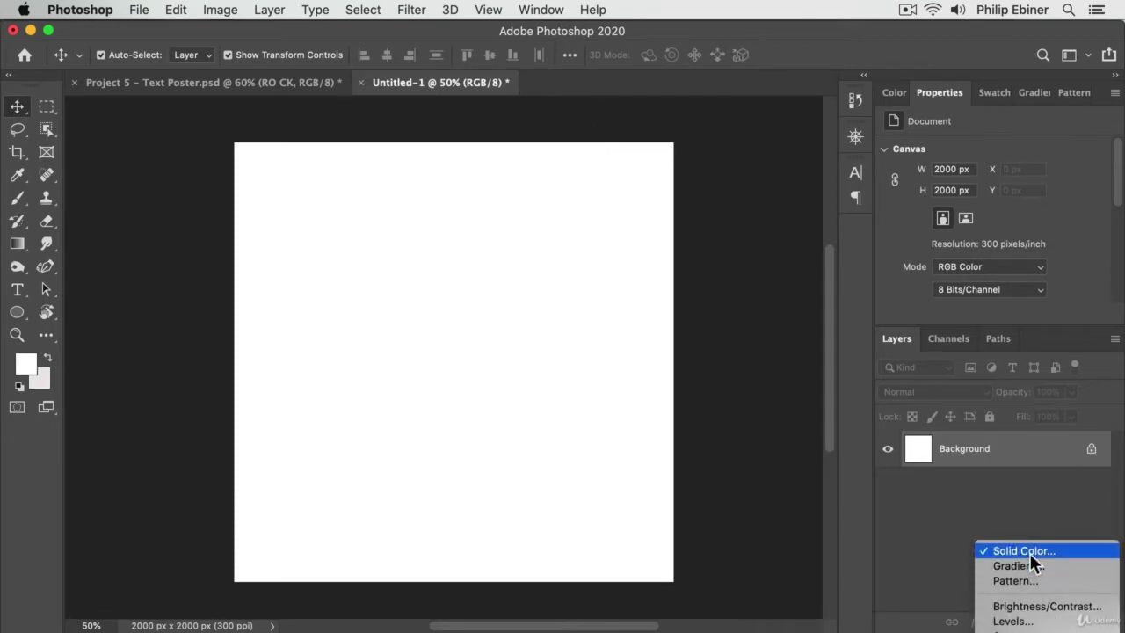
click(1030, 552)
drag(768, 289, 545, 377)
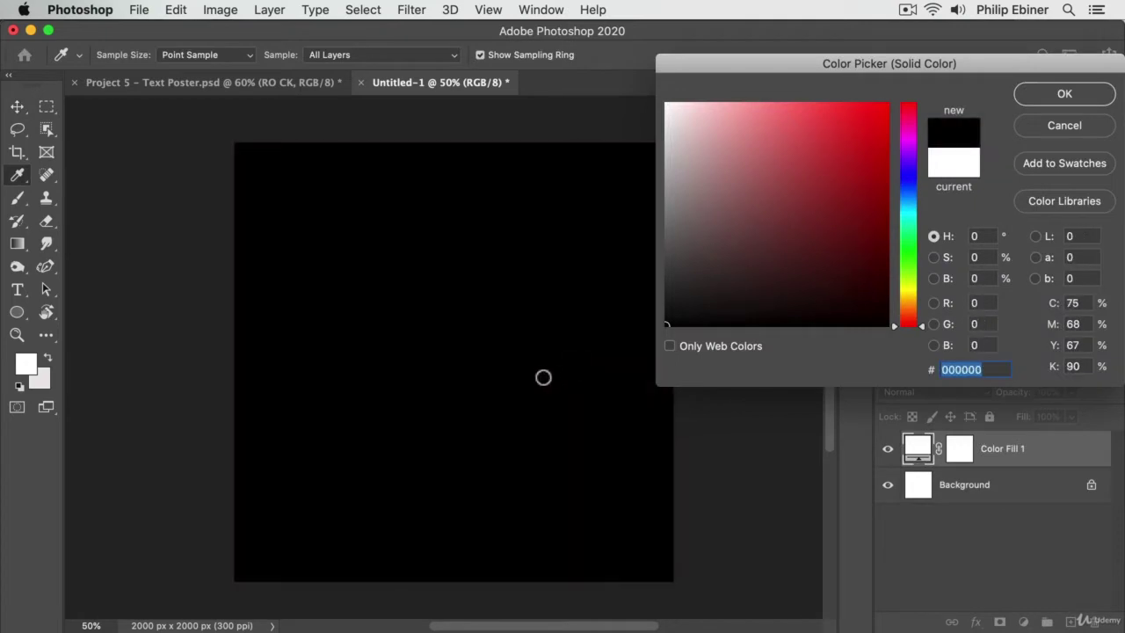
click(1065, 94)
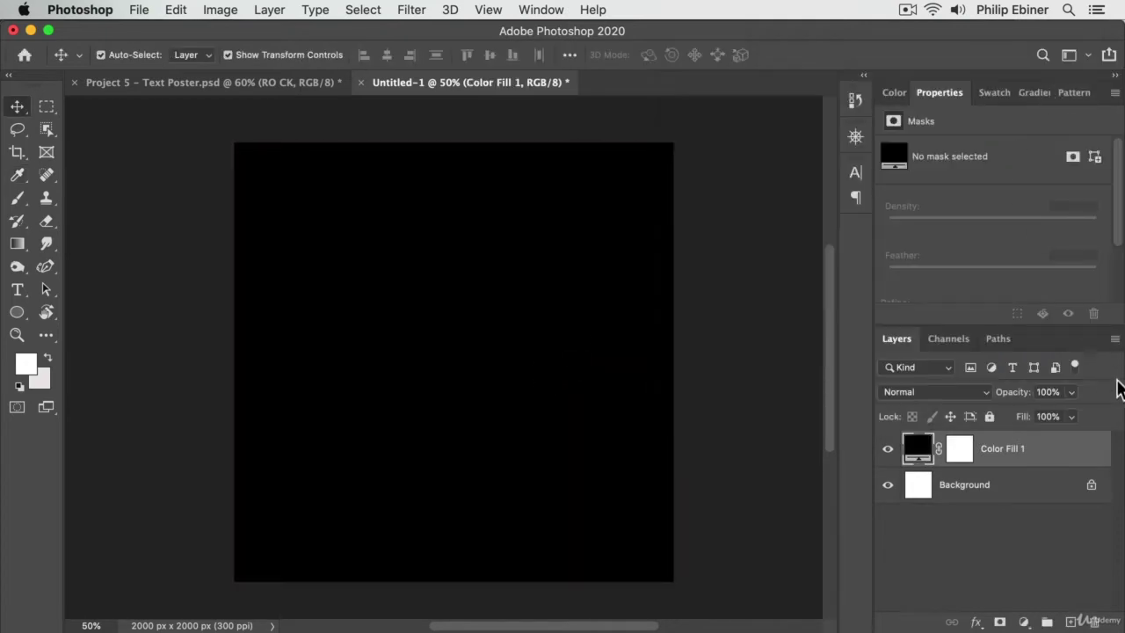
click(989, 416)
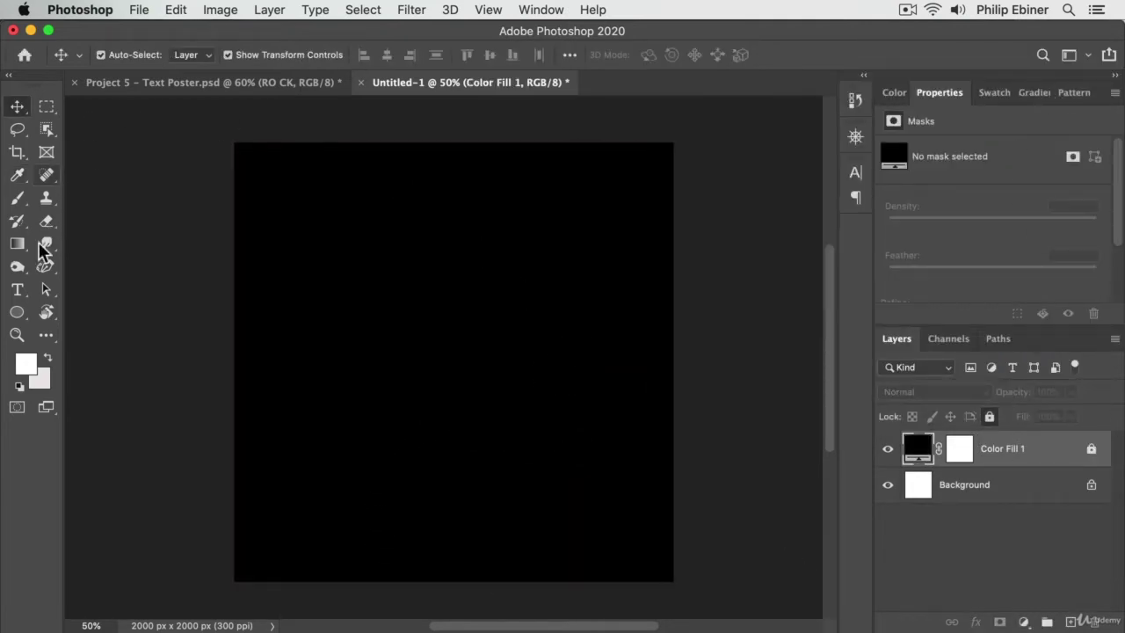
Add a white point-text layer reading "ROCK" in Bungee Regular at 12 pt on the black canvas
click(16, 289)
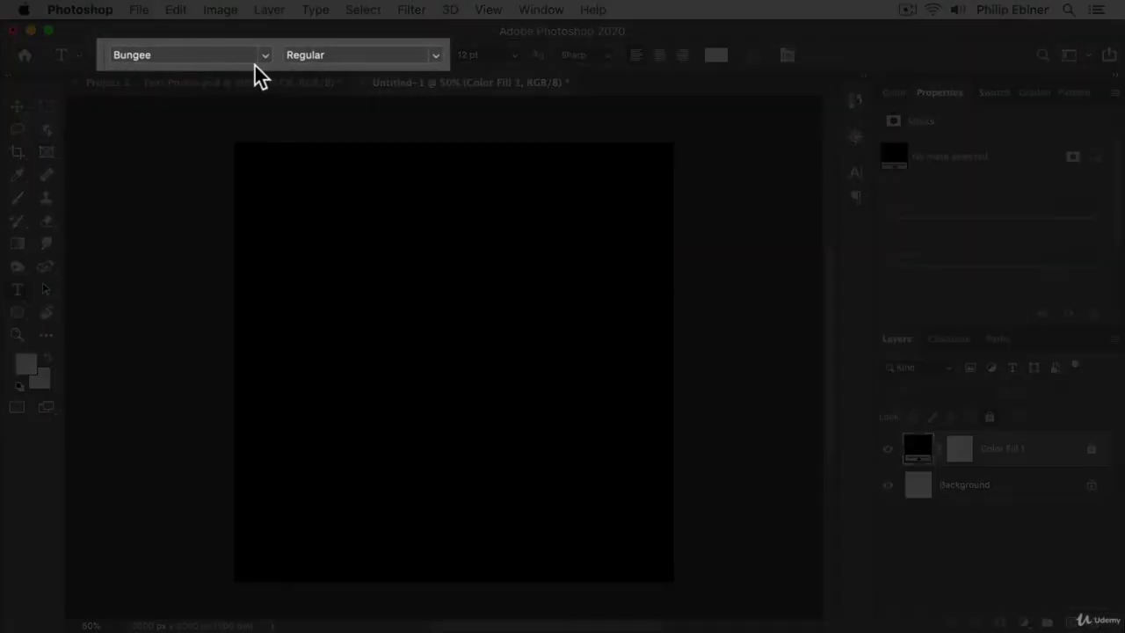
click(396, 332)
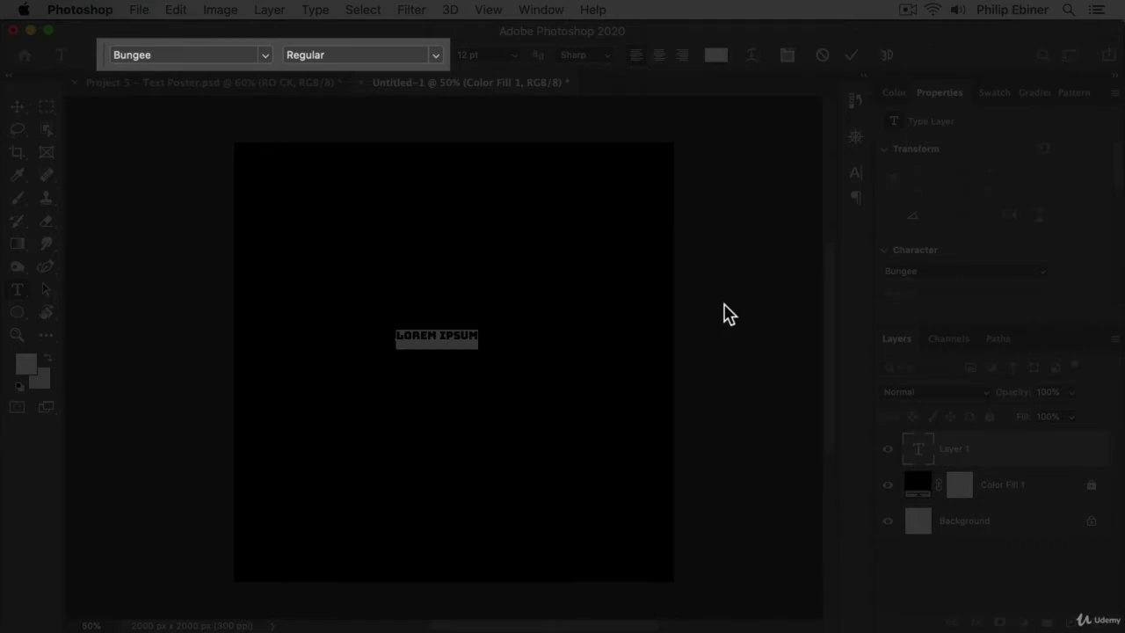
key(shift)
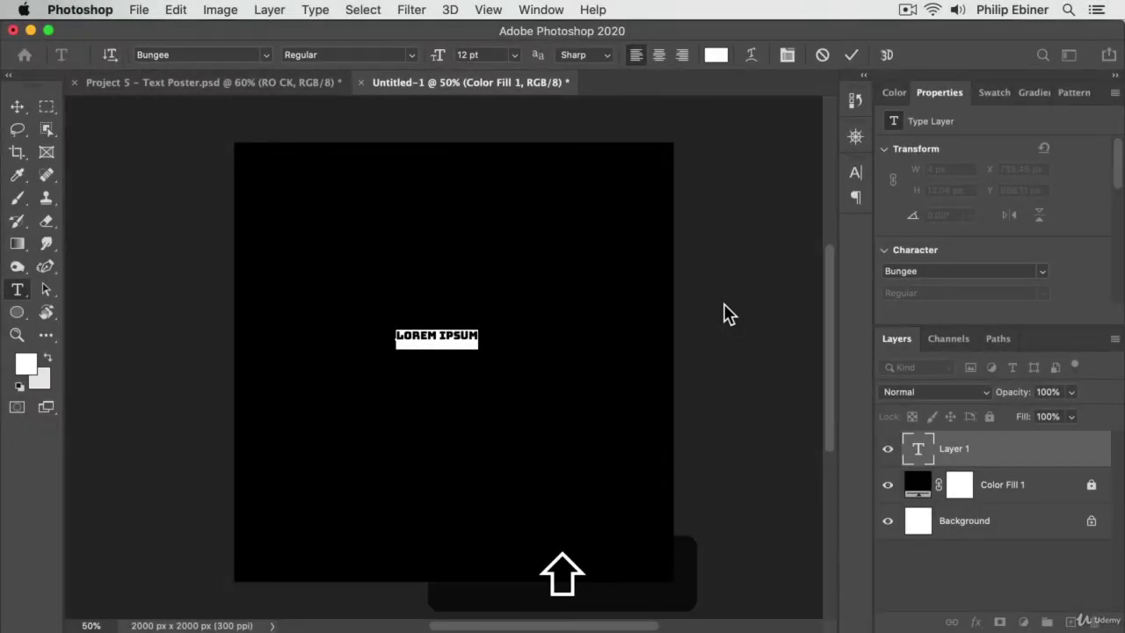
text(ROCK)
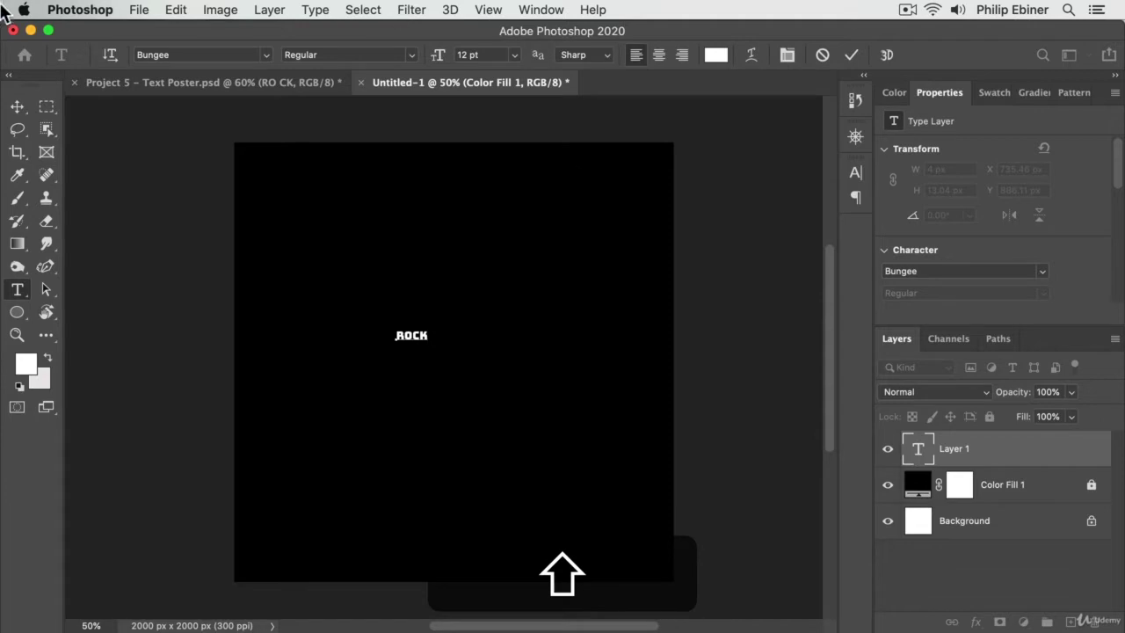
Scale the ROCK text up proportionally to about 123 pt and move it near the canvas centre
click(17, 107)
drag(434, 327, 721, 151)
drag(601, 206, 483, 323)
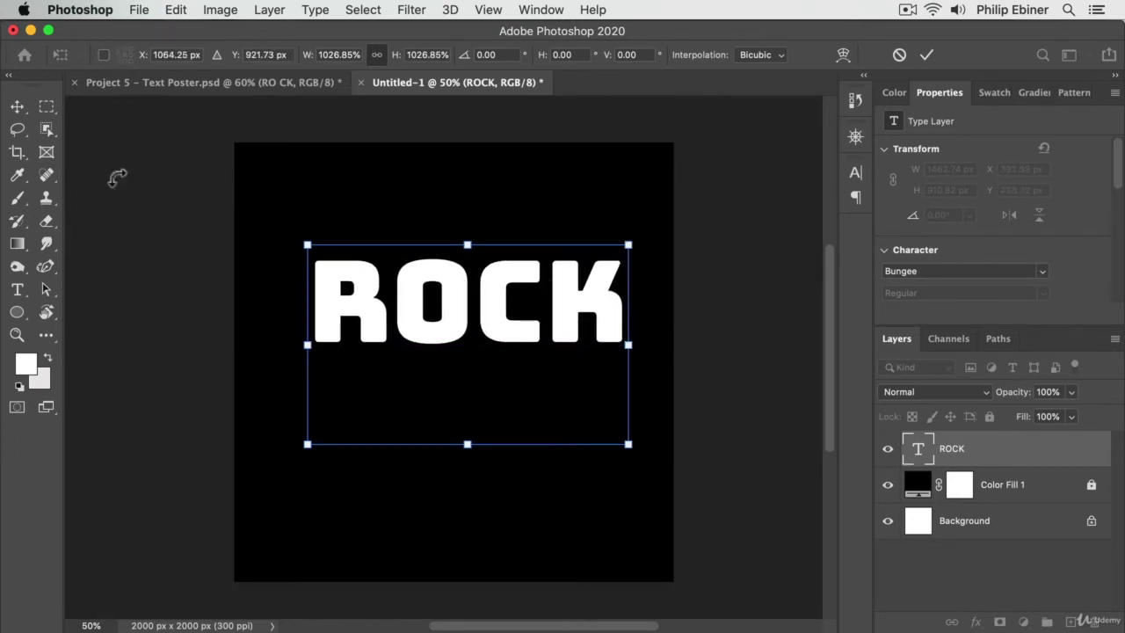
Split the word ROCK into two lines, with RO above CK
click(17, 289)
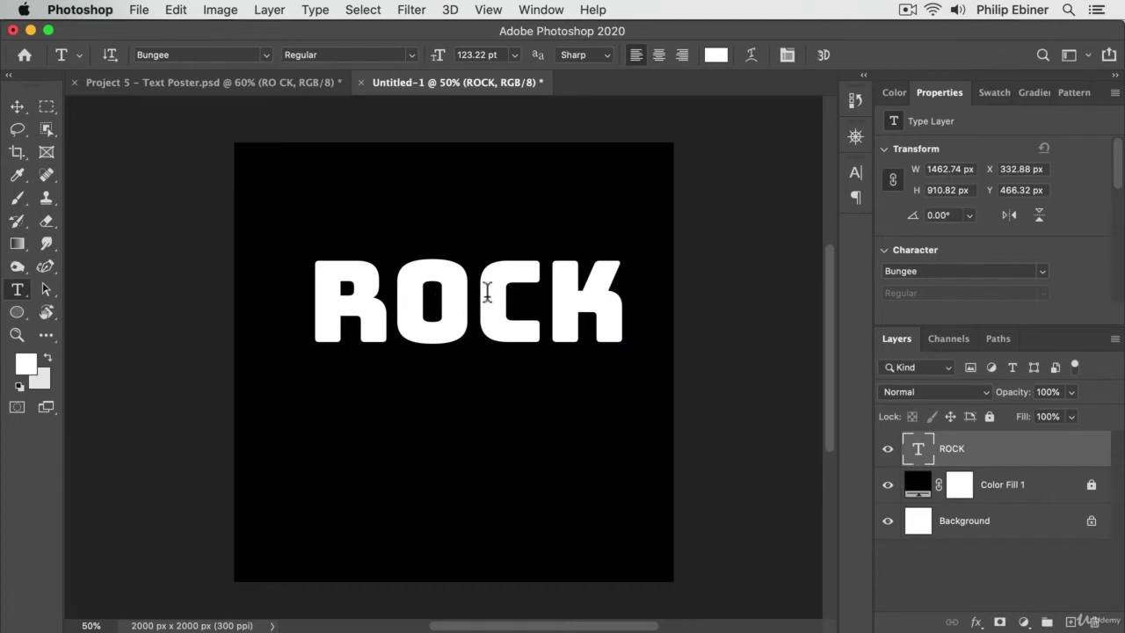
click(440, 290)
key(Return)
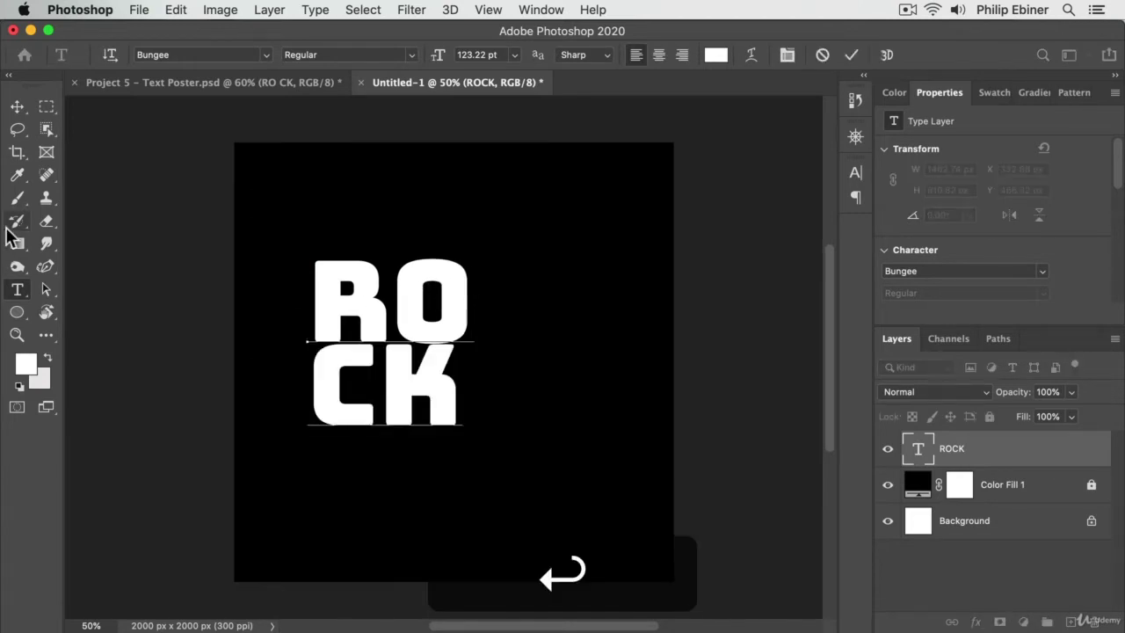
click(17, 105)
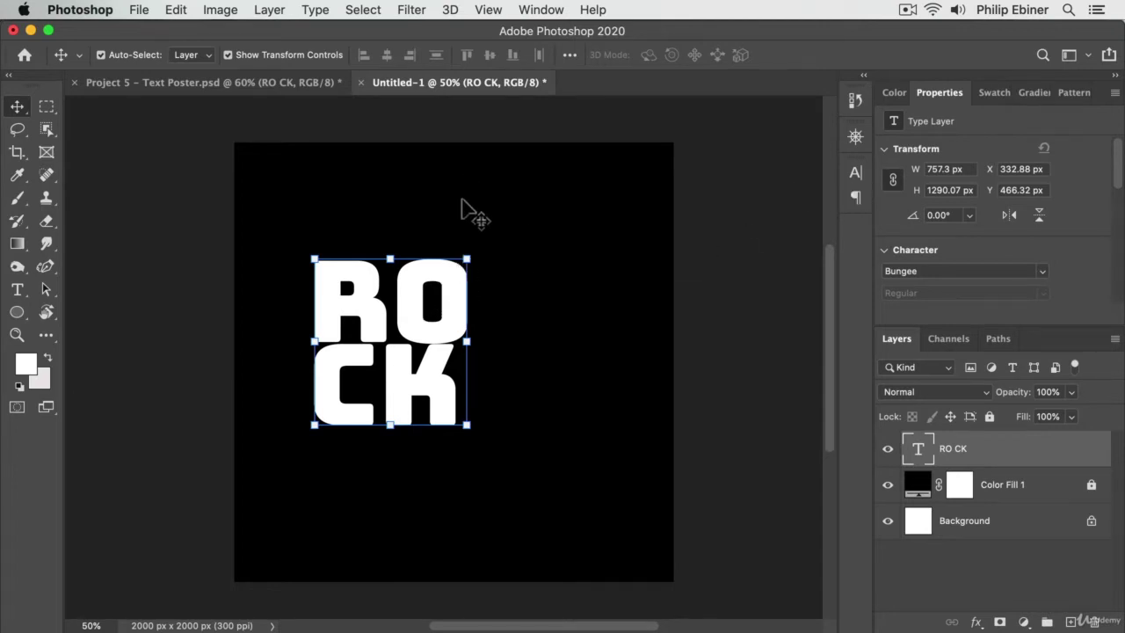
Enlarge the two-line text proportionally to about 251 pt and reposition it to fill most of the canvas
drag(436, 322, 513, 323)
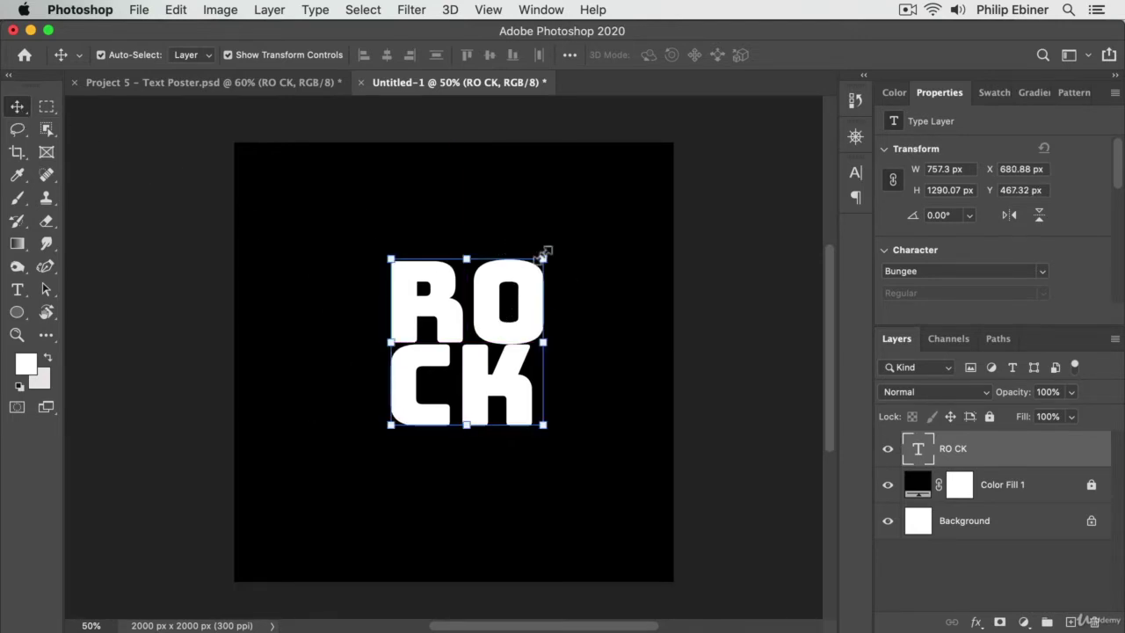
drag(543, 256, 646, 252)
drag(454, 314, 483, 292)
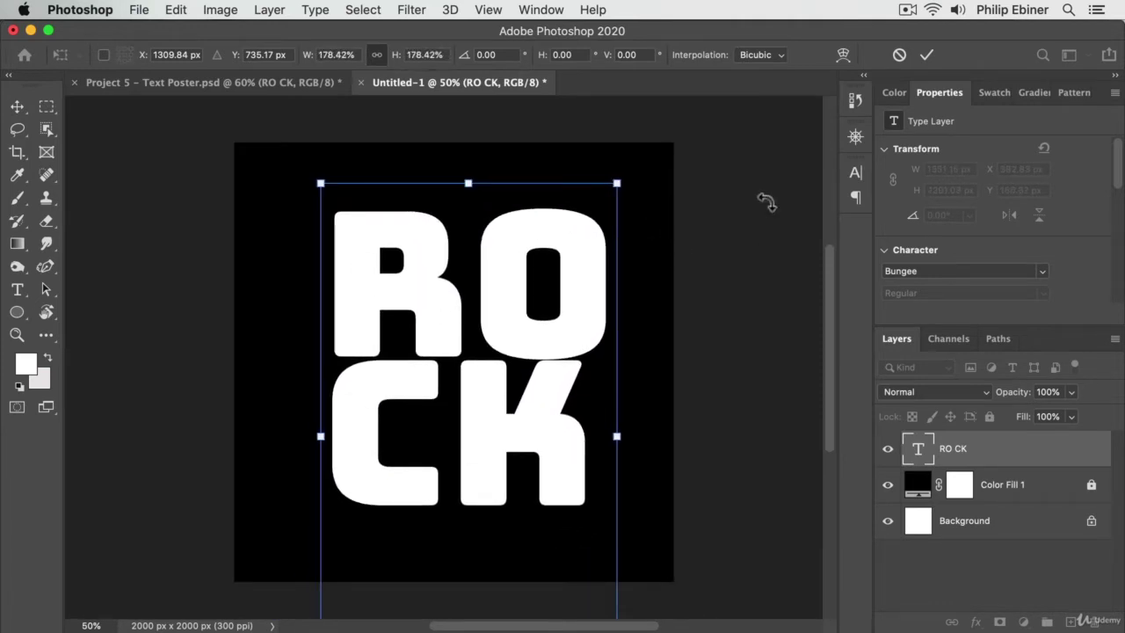
click(853, 174)
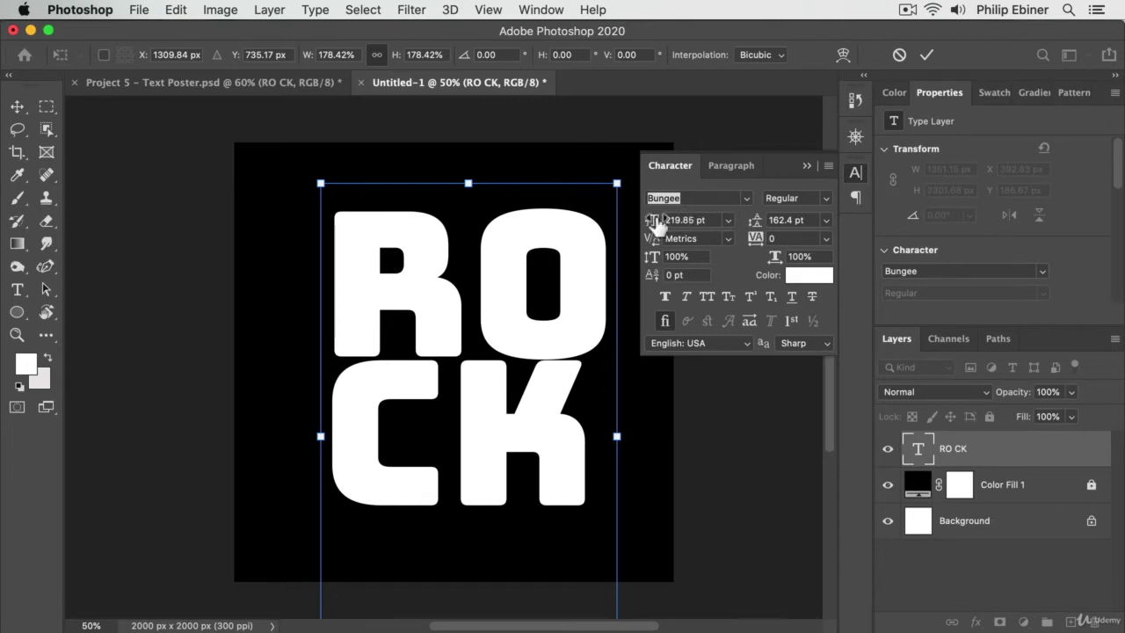
drag(321, 182, 255, 137)
drag(391, 229, 394, 280)
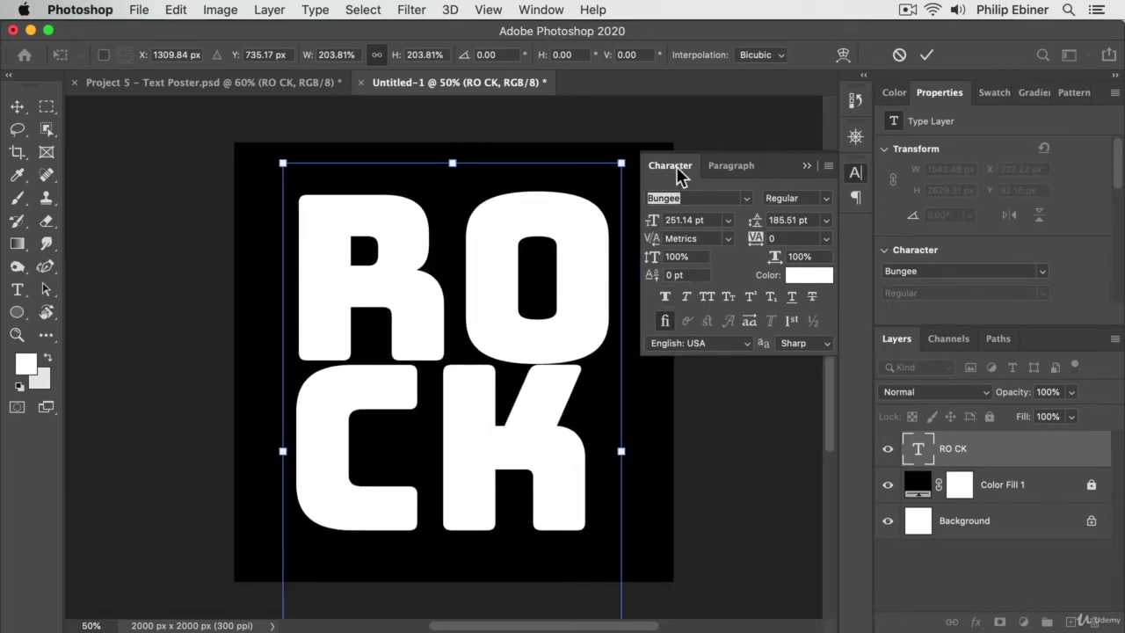
mouse_move(555, 268)
mouse_down()
mouse_move(568, 243)
mouse_move(536, 244)
mouse_move(542, 261)
mouse_up()
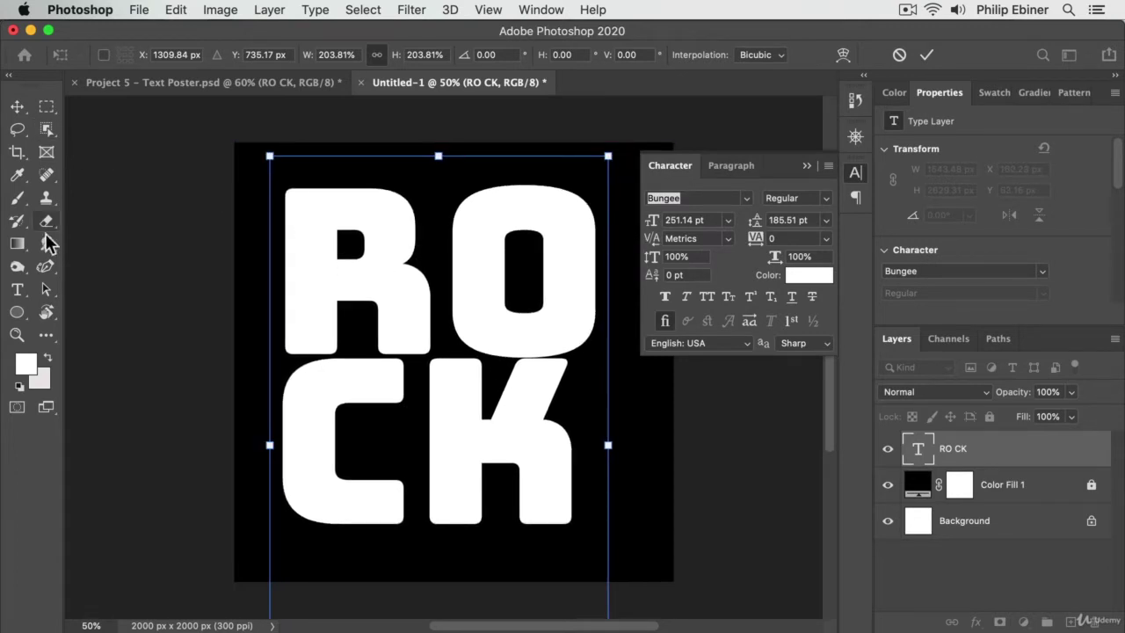
Set the text's font size to 343.14 pt, recentre it on the canvas, and set its leading to 243.51 pt
click(19, 288)
key(super+a)
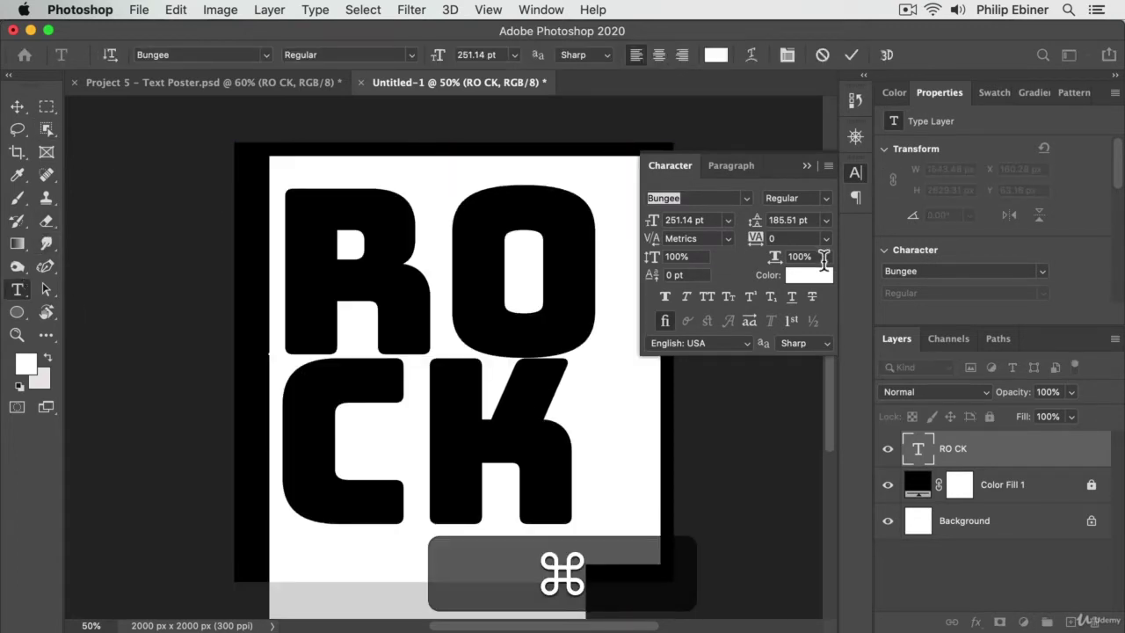
drag(656, 218, 733, 232)
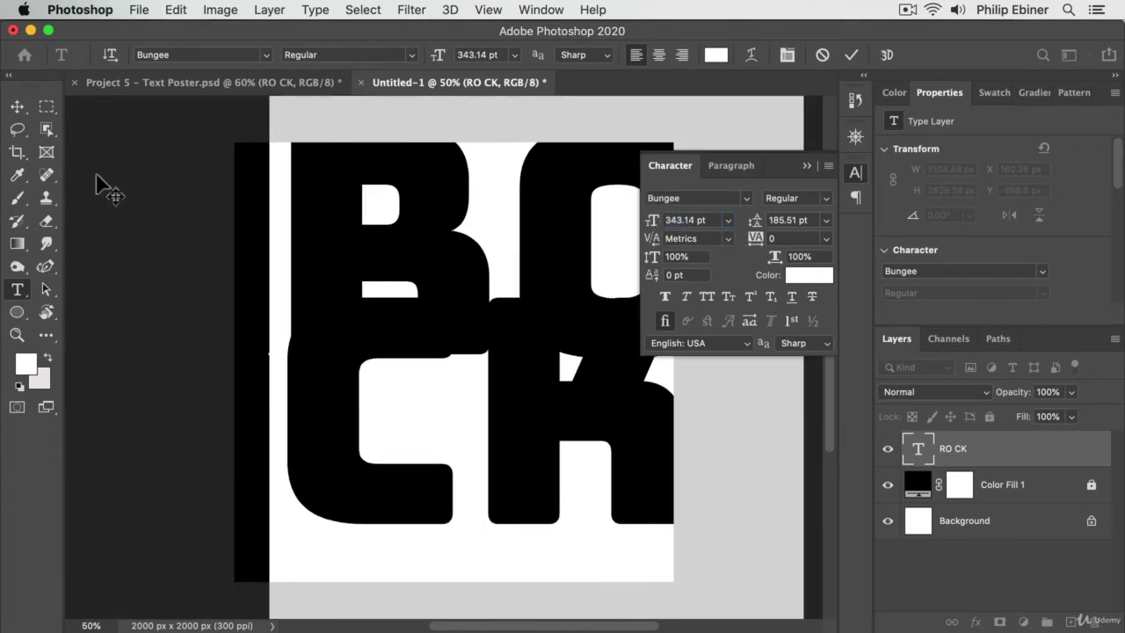
click(18, 106)
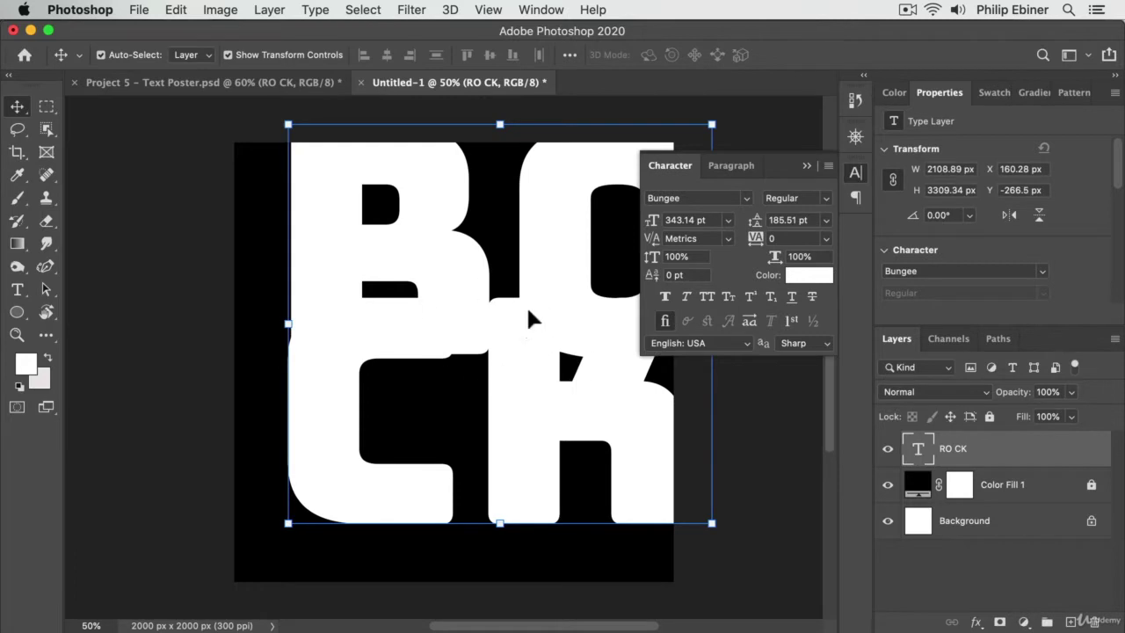
drag(528, 310, 493, 349)
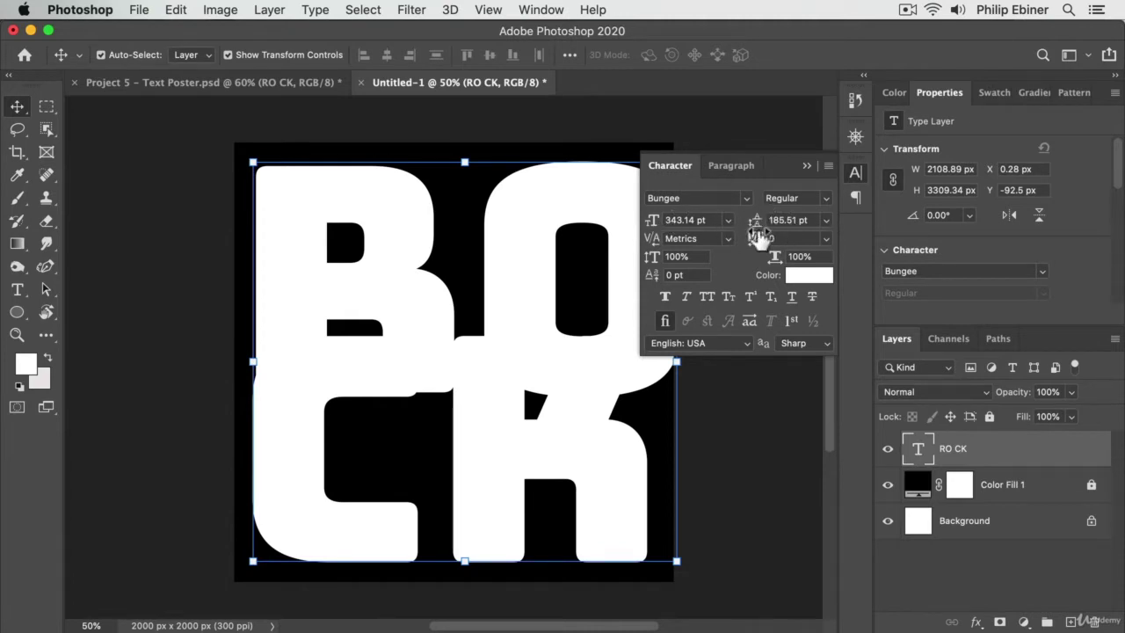
drag(779, 230, 745, 222)
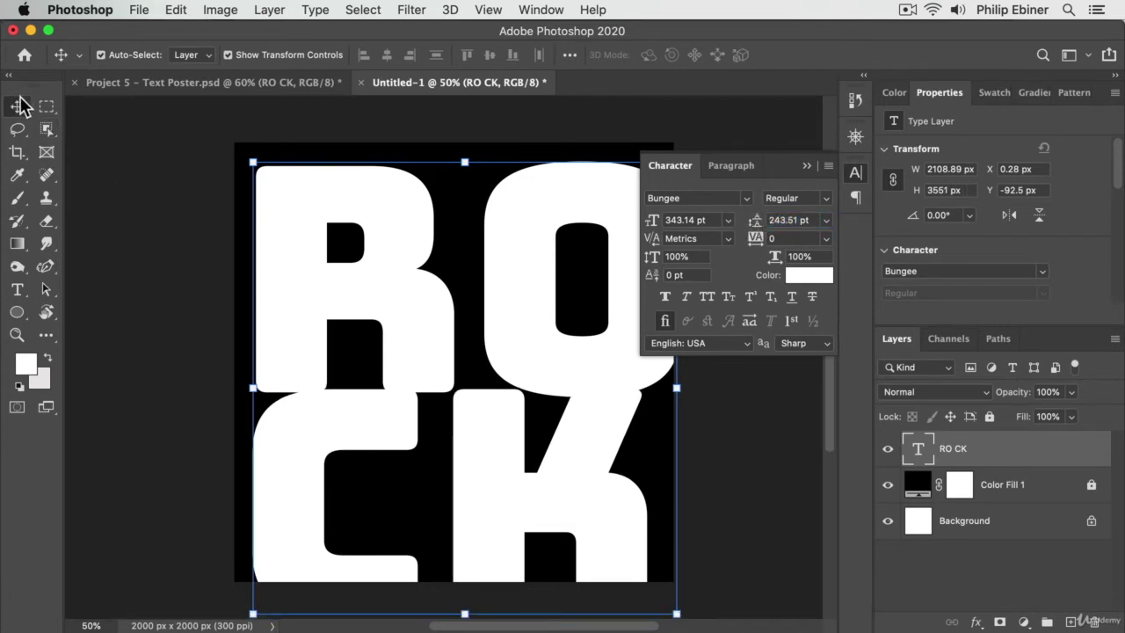
Reposition and scale the RO CK text to about 367 pt so its letters fill the canvas edge to edge
drag(528, 240, 439, 243)
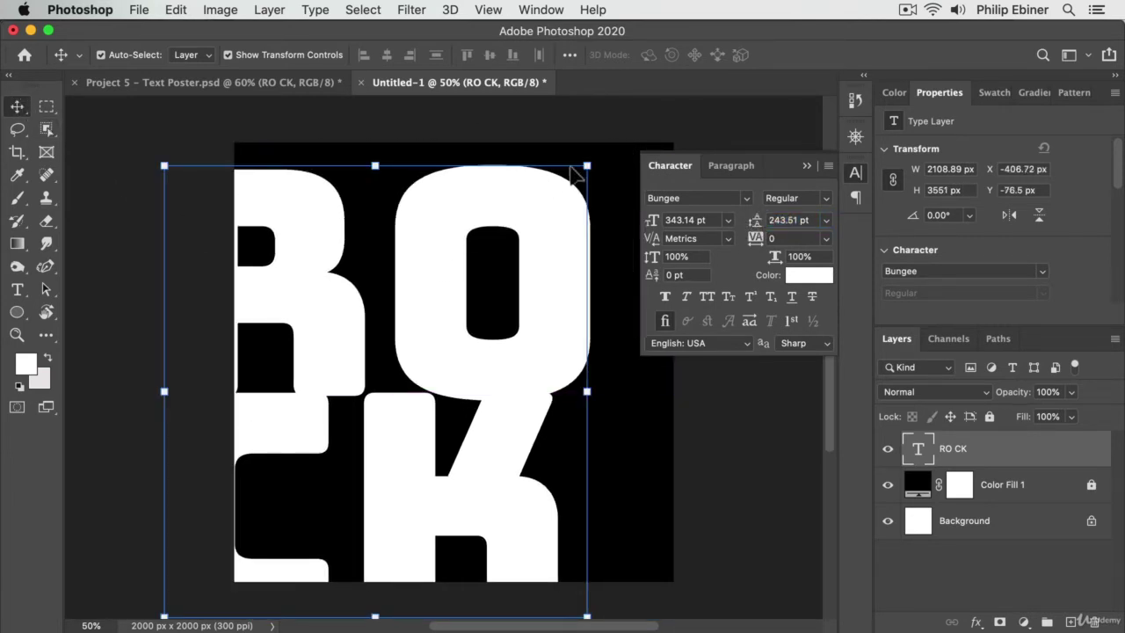
drag(581, 161, 661, 128)
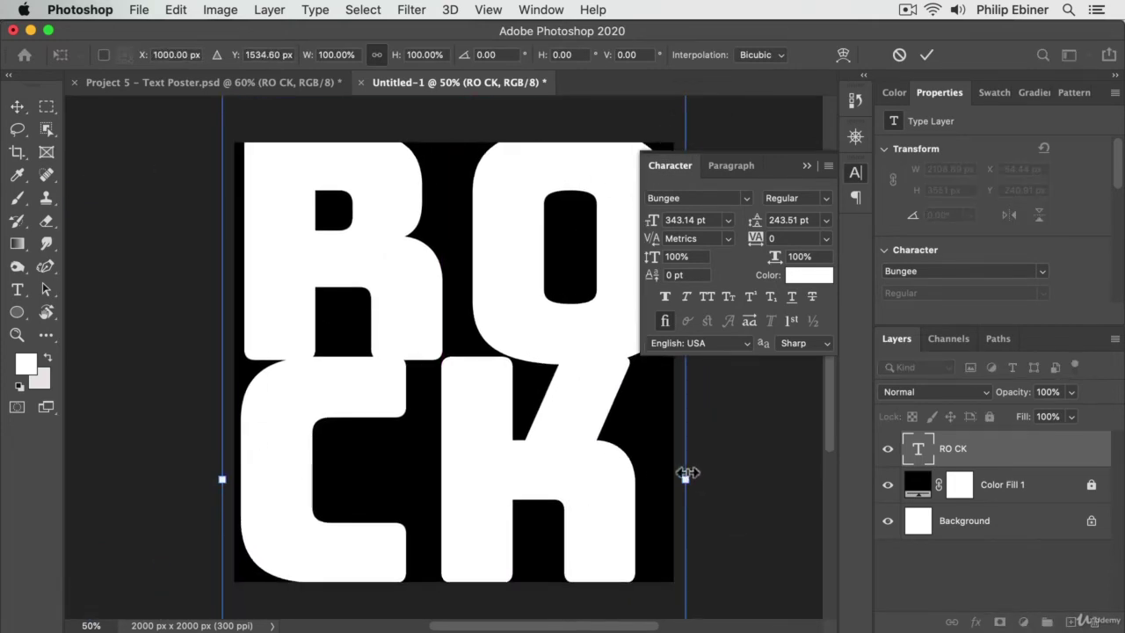
drag(688, 474, 703, 479)
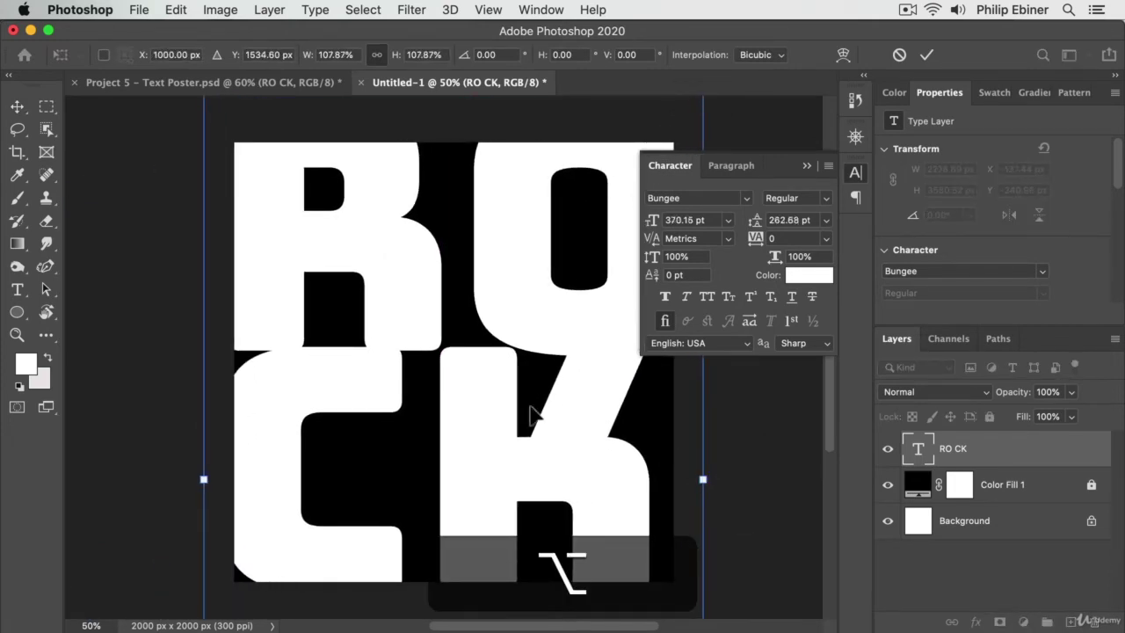
drag(532, 418, 546, 439)
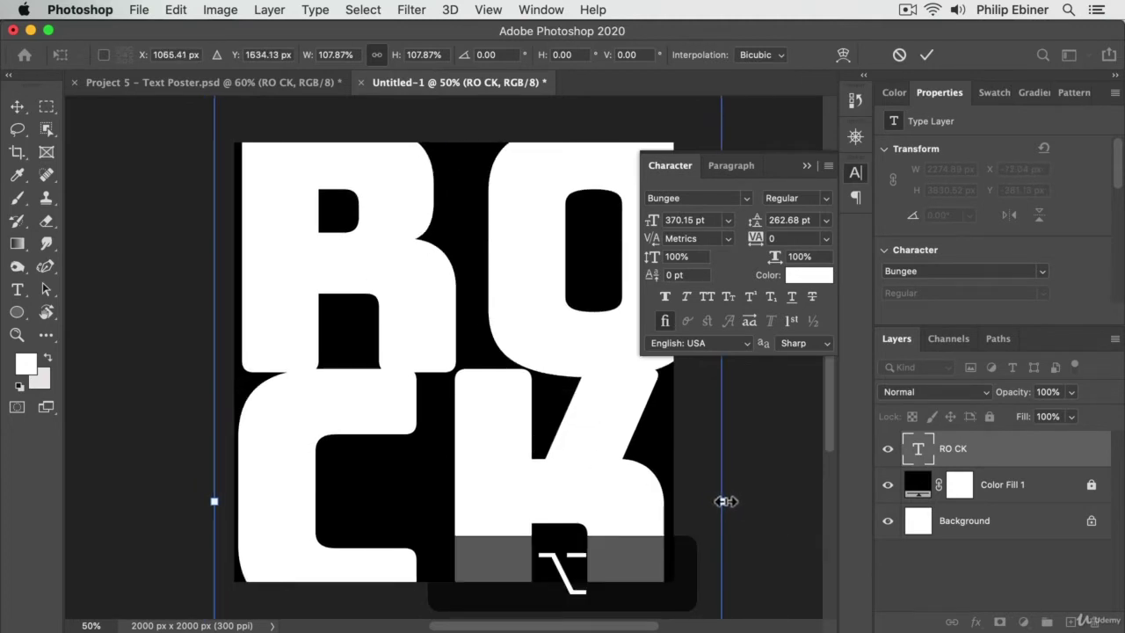
drag(721, 501, 714, 499)
drag(577, 484, 570, 483)
key(Return)
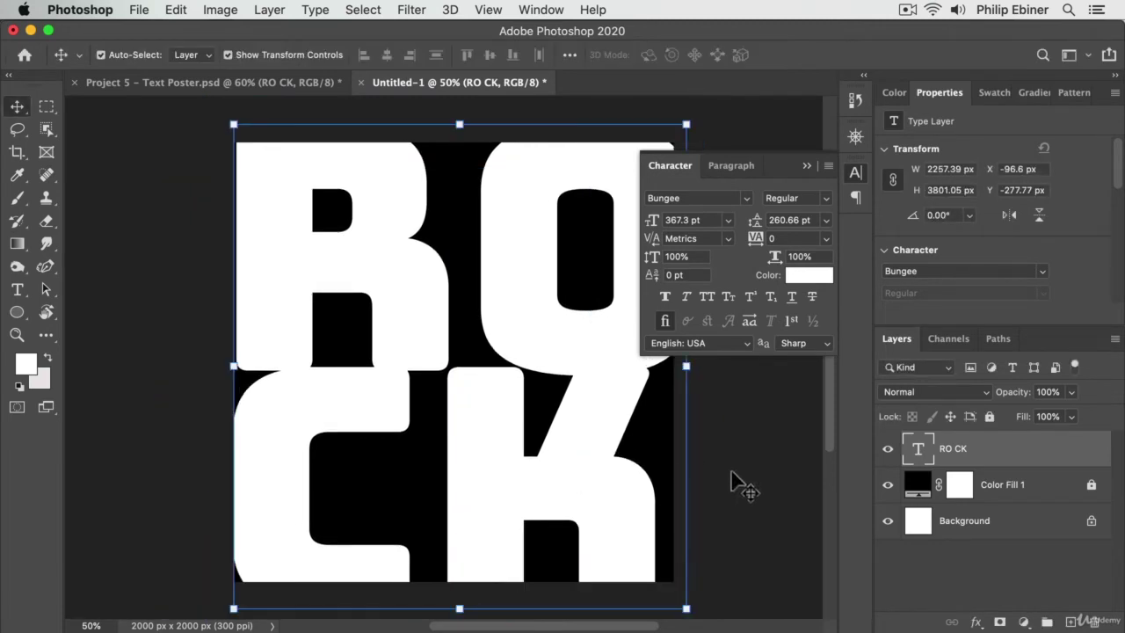
Change the RO CK text colour from white to a medium blue with a hue of 213°
click(793, 276)
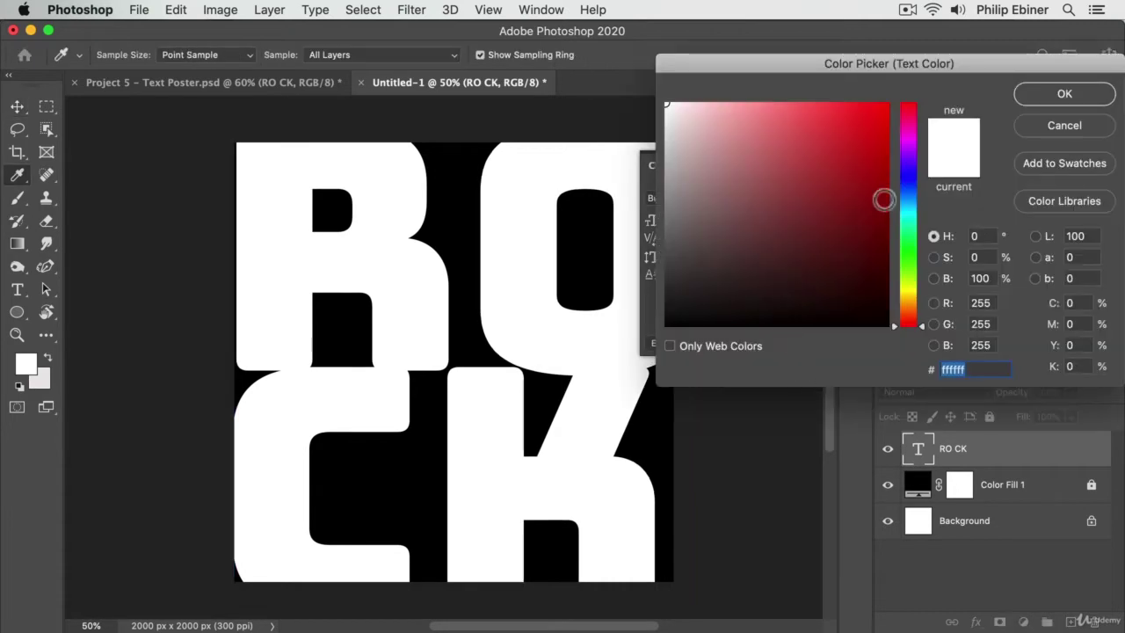
click(911, 186)
drag(914, 188, 914, 193)
click(871, 155)
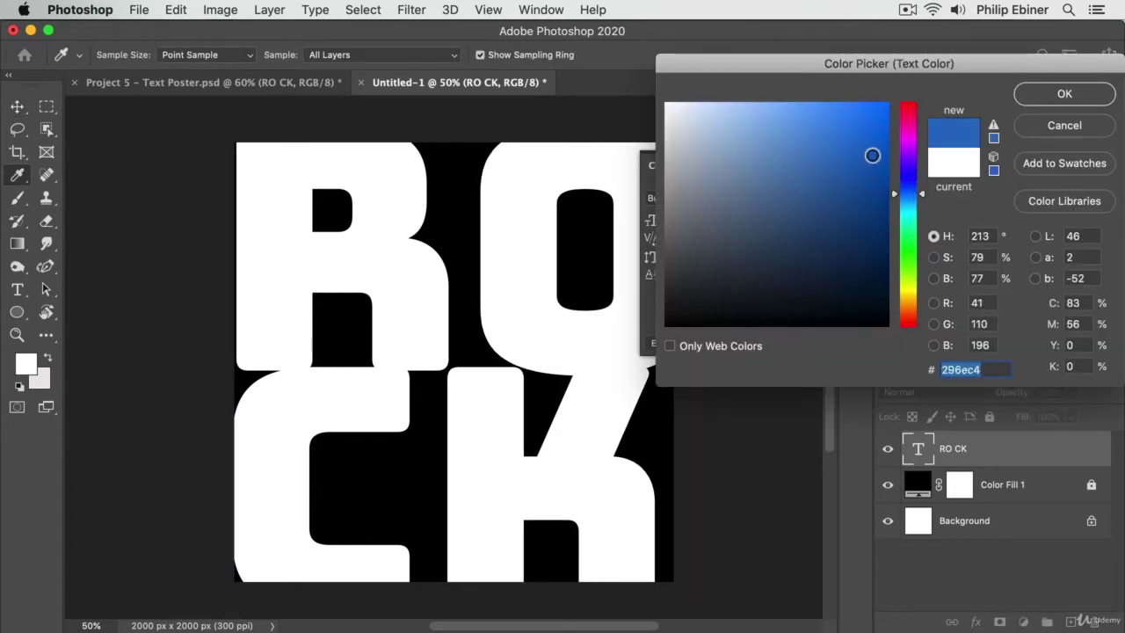
click(844, 164)
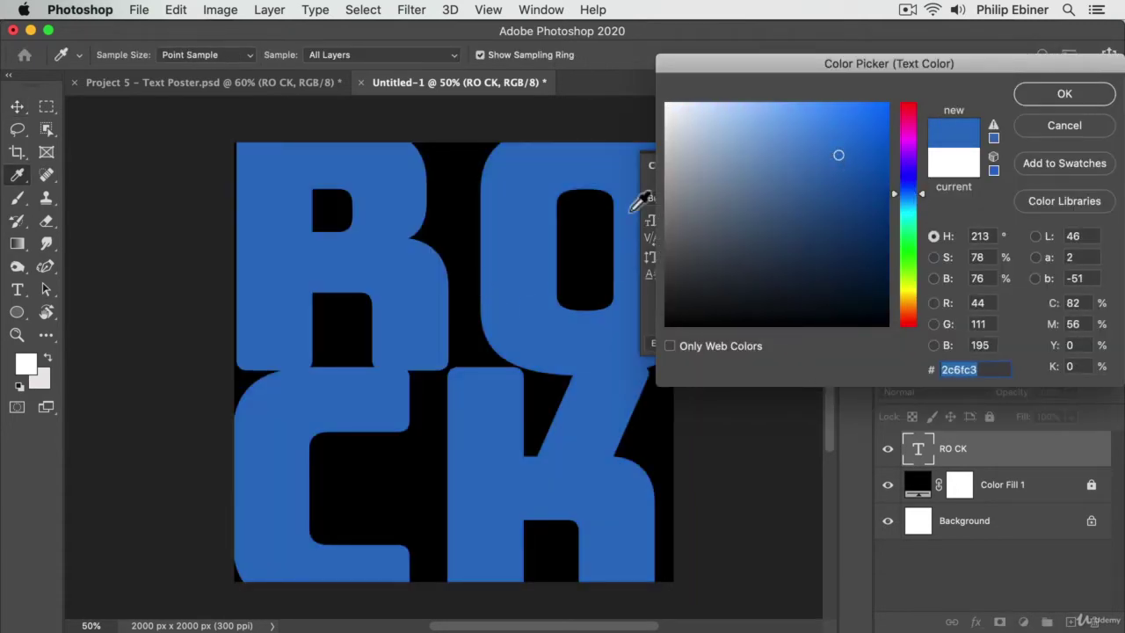
click(818, 161)
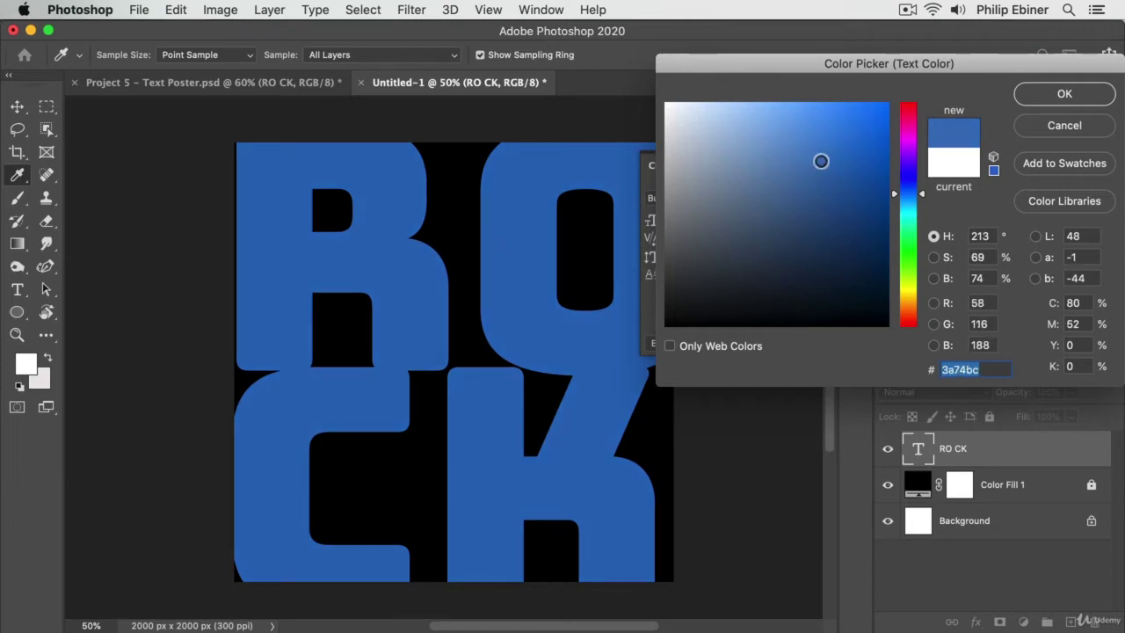
click(815, 145)
click(857, 150)
click(833, 150)
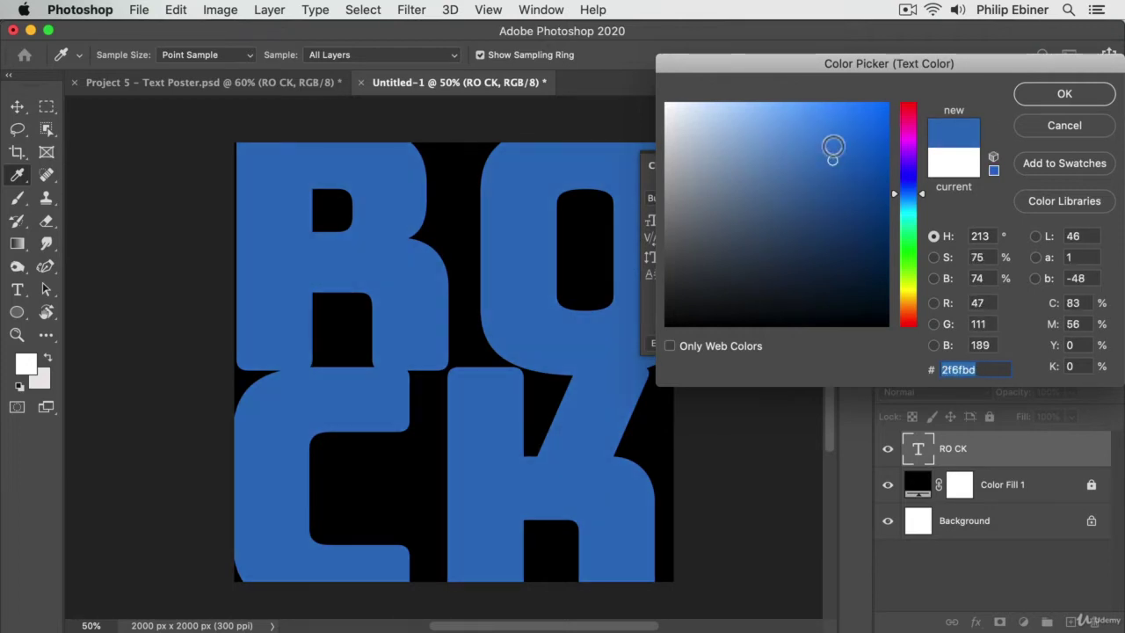
click(831, 146)
click(1060, 94)
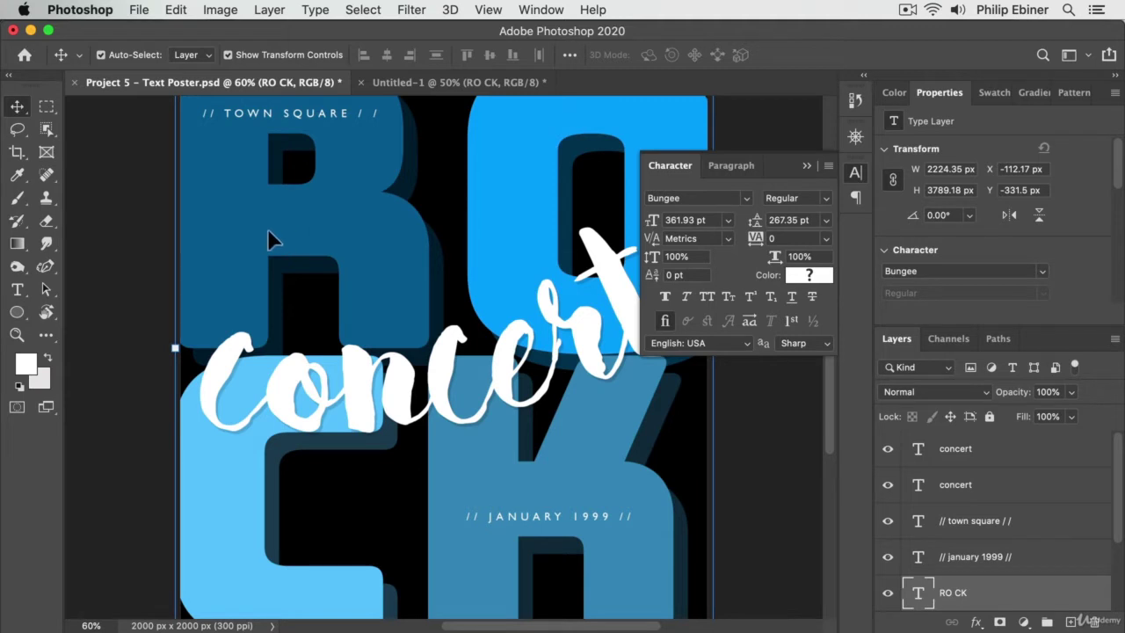
Return to the Untitled-1 document and duplicate the RO CK text layer
click(450, 82)
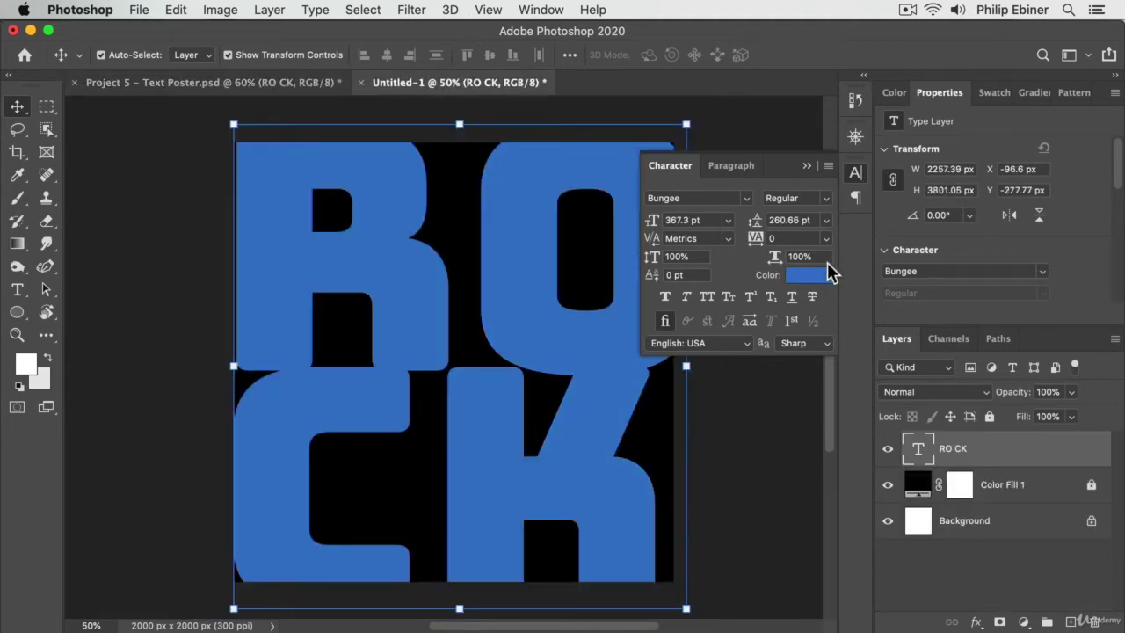
drag(975, 463, 1048, 622)
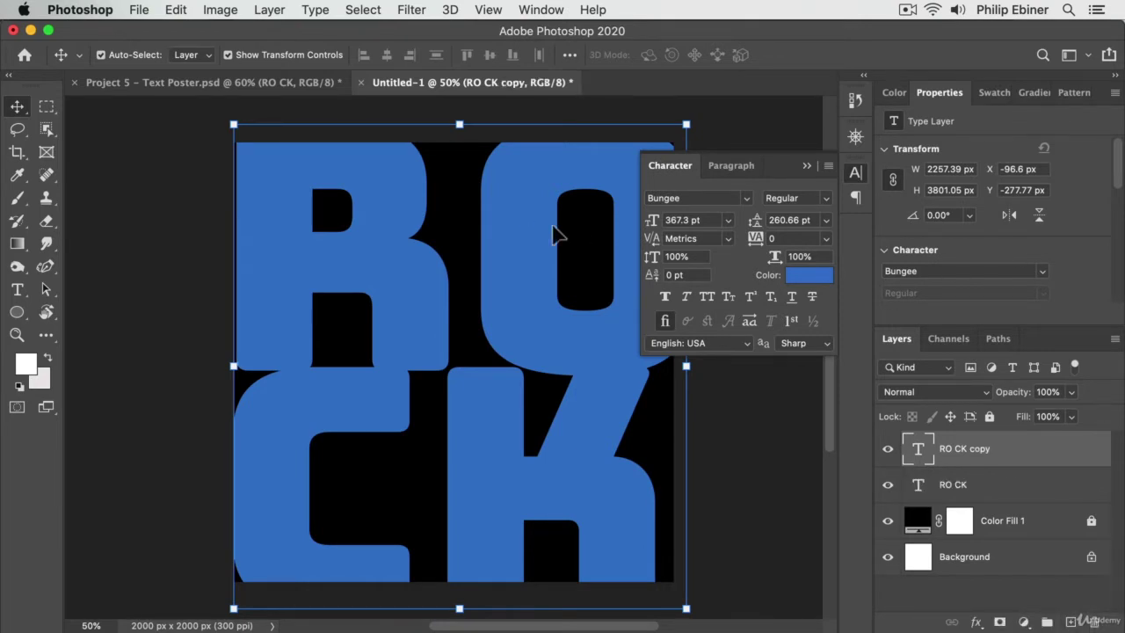
key(shift+Right)
key(shift+Right)
key(shift+Right)
key(shift+Down)
key(shift+Down)
key(shift+Down)
key(shift+Down)
key(shift+Right)
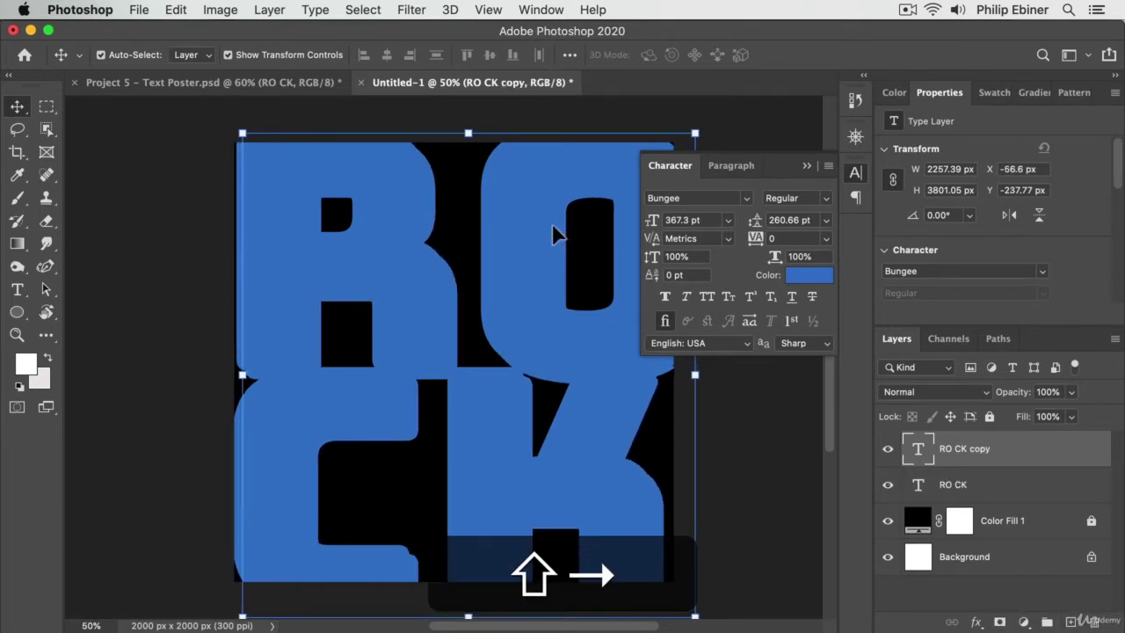
key(super+z)
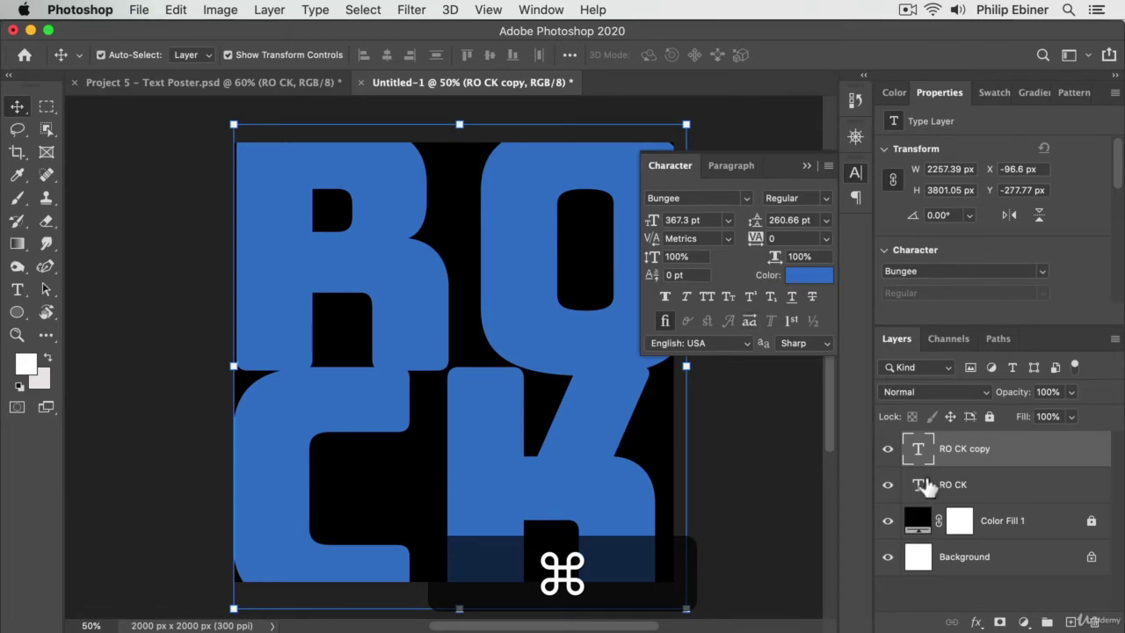
Change the colour of the lower RO CK text layer to the darker blue 1e5291
click(921, 488)
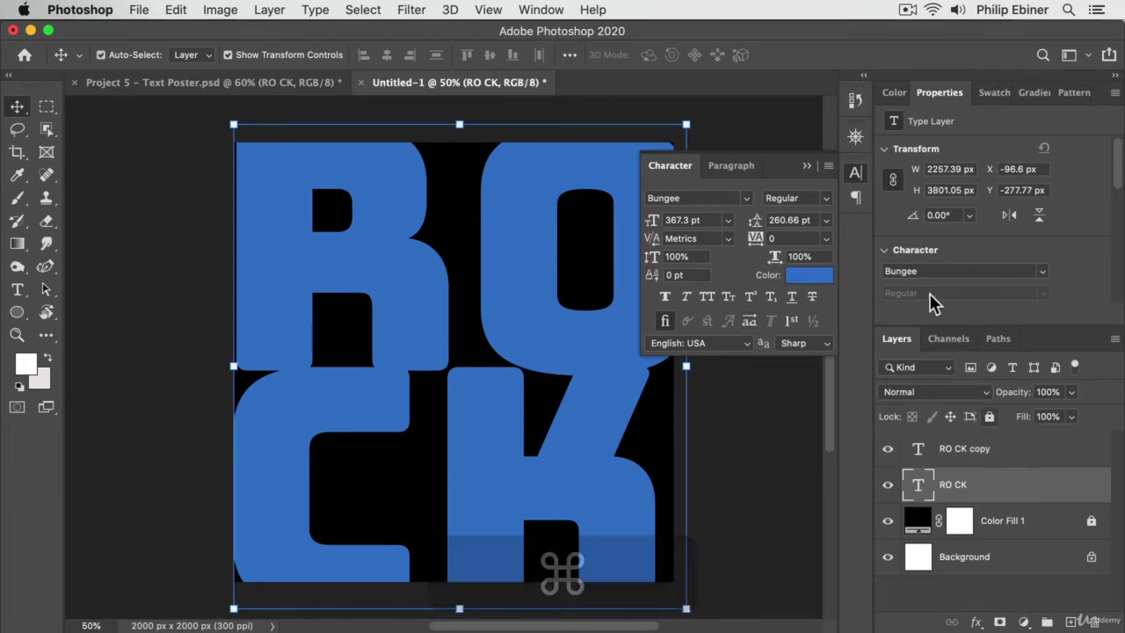
click(815, 280)
drag(834, 176, 843, 195)
click(1081, 98)
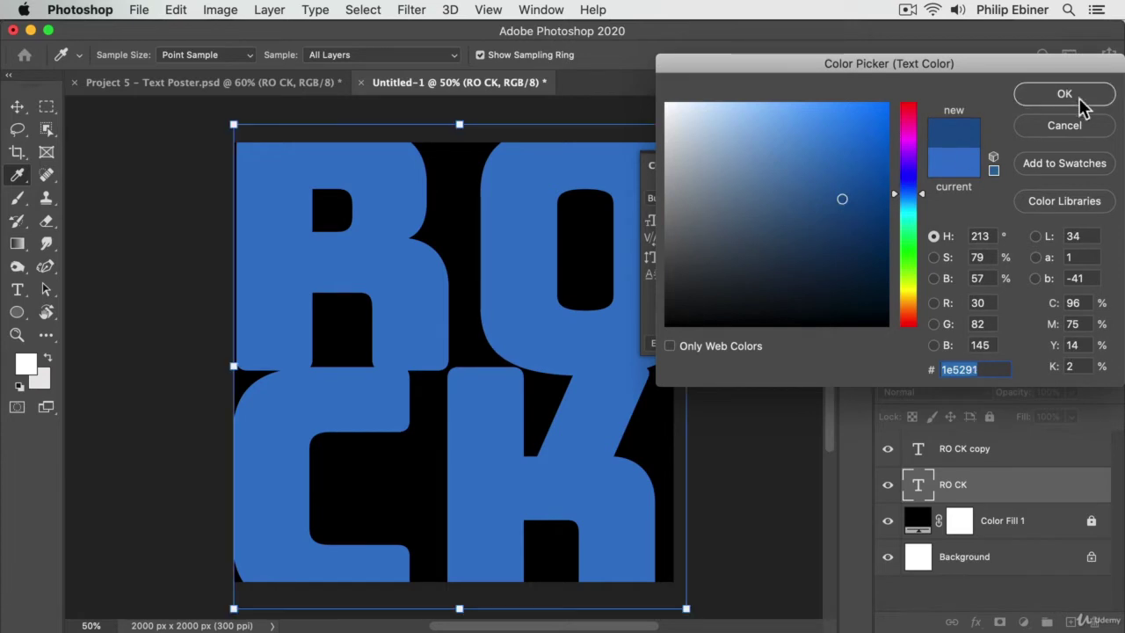
Nudge the dark RO CK layer 40 px right and 50 px down so it forms an offset shadow behind the copy
key(shift+Right)
key(shift+Right)
key(shift+Right)
key(shift+Right)
key(shift+Down)
key(shift+Down)
key(shift+Down)
key(shift+Down)
key(shift+Down)
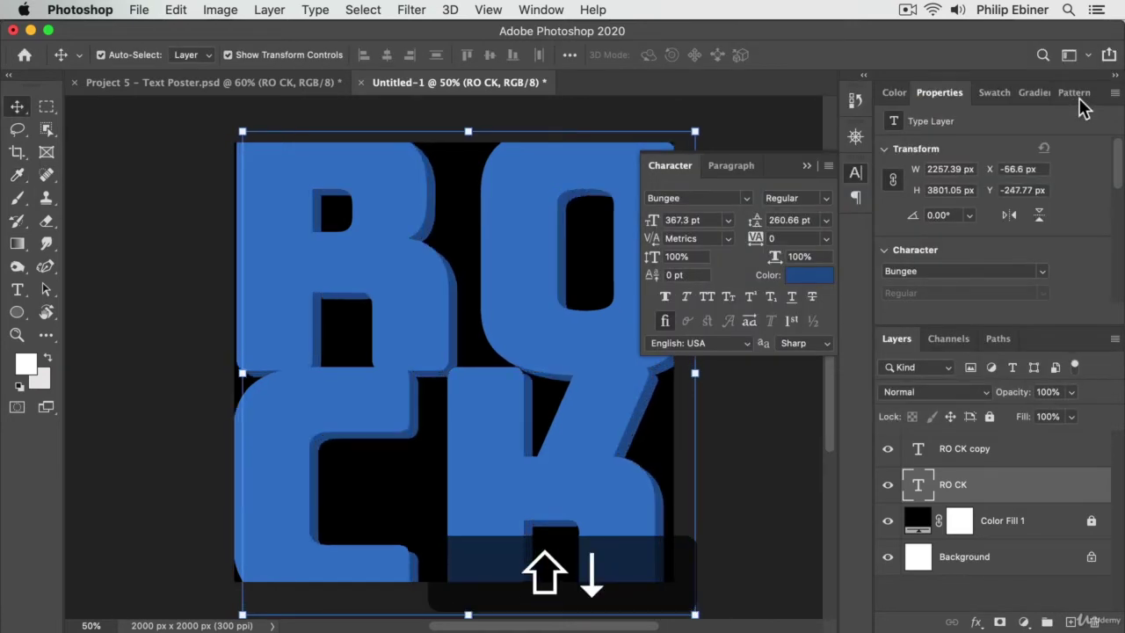
key(shift+Down)
key(shift+Up)
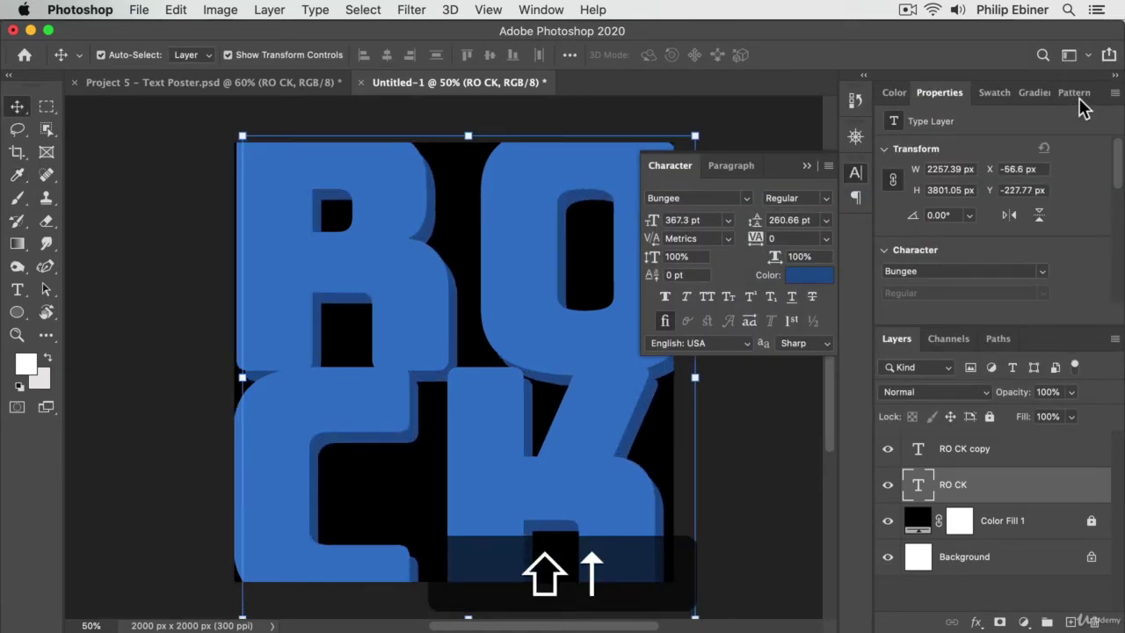
Darken the offset RO CK layer's text colour to navy blue 0d2d53, keeping its offset position
click(810, 275)
click(854, 248)
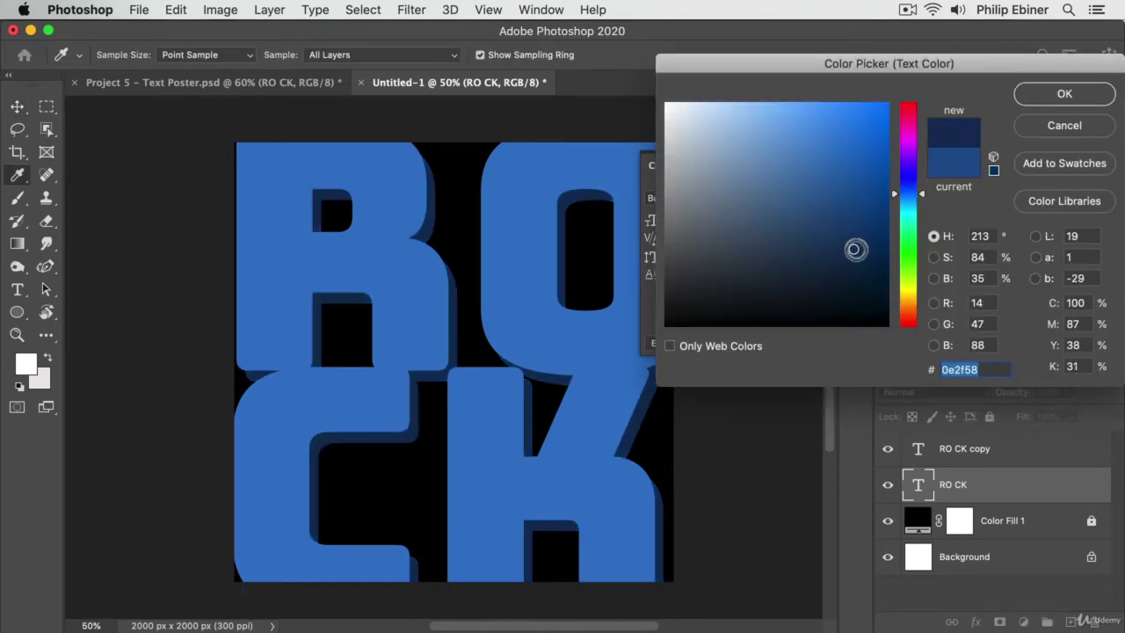
drag(853, 248, 853, 253)
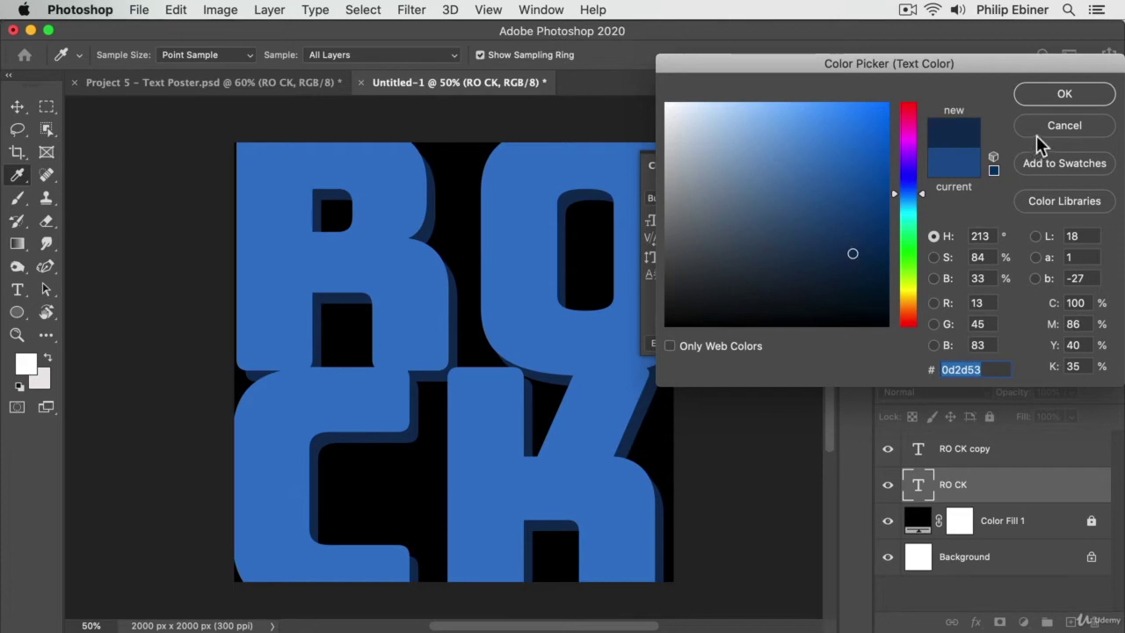
click(1063, 95)
key(v)
key(shift+Up)
key(shift+Down)
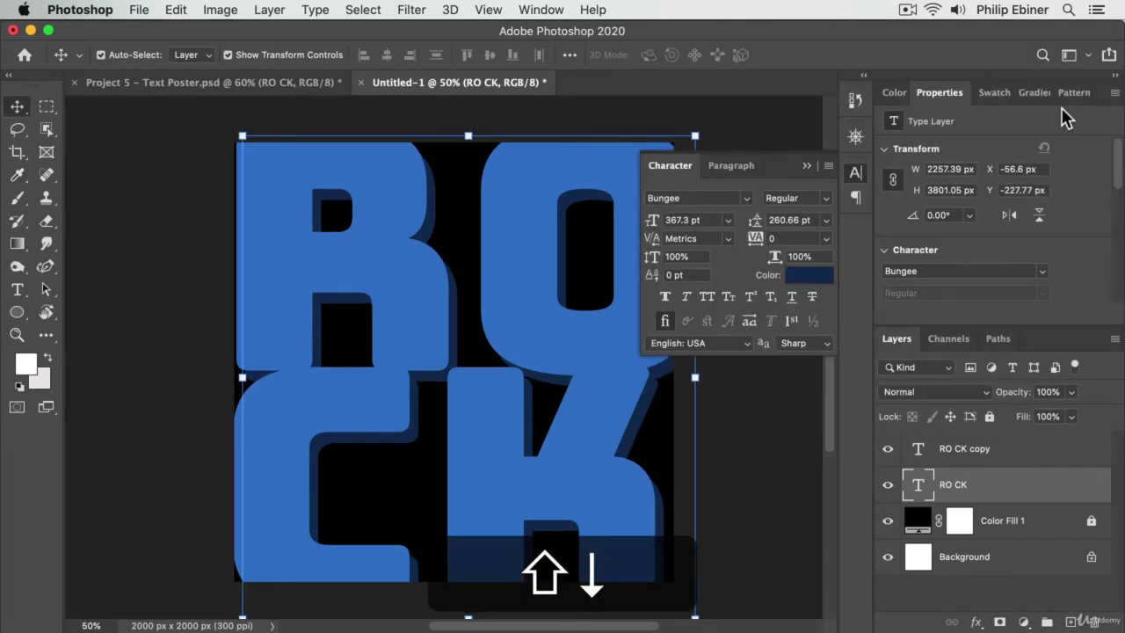
key(Return)
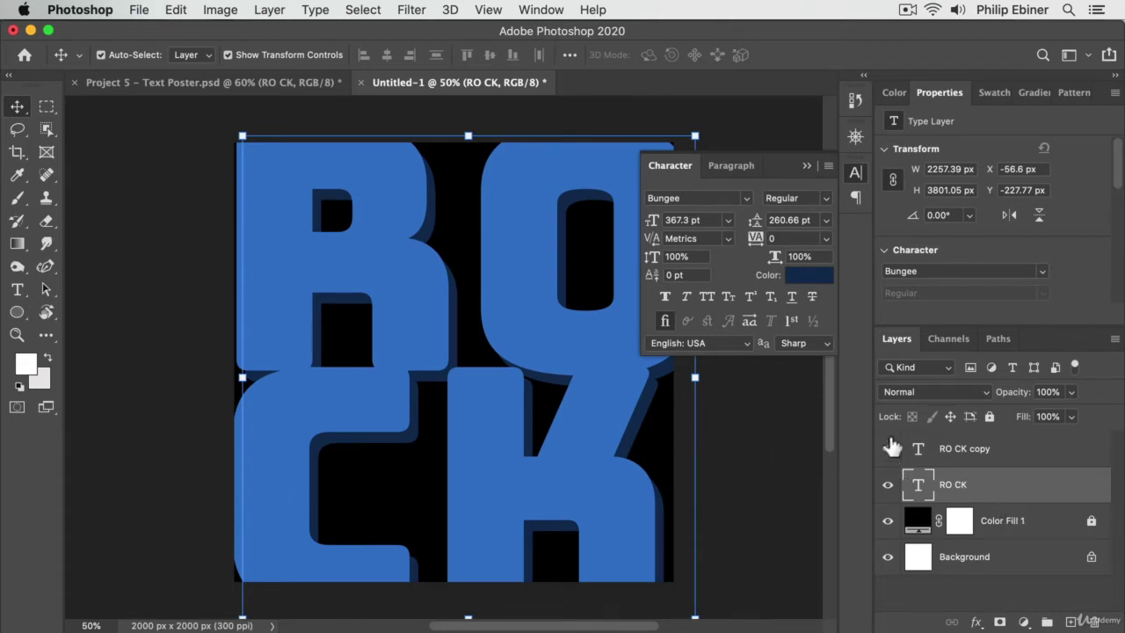
Link the RO CK copy and RO CK text layers together, leaving the Background layer selected
shift+click(948, 446)
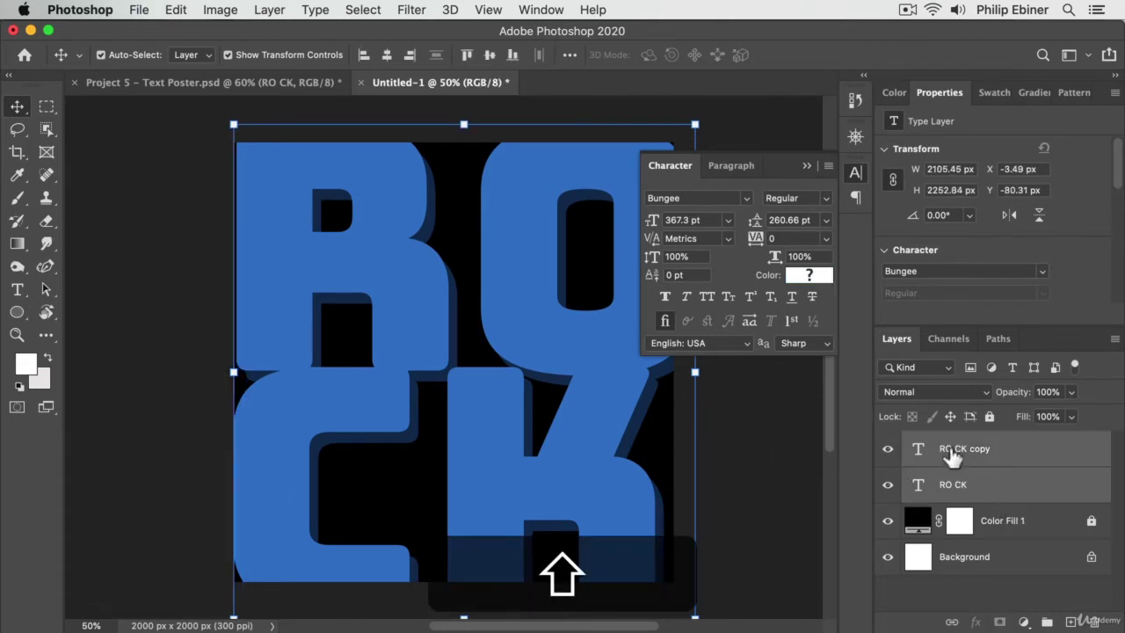
click(952, 621)
click(1002, 559)
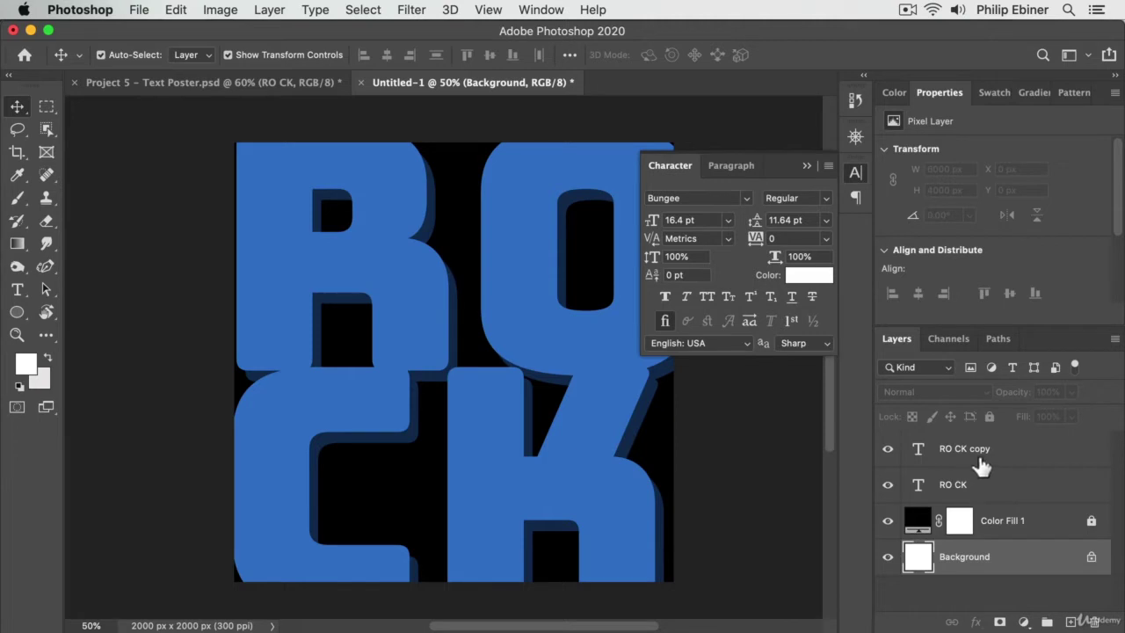
Hide the RO CK layer and add a Drop Shadow layer style to the RO CK copy layer
click(887, 486)
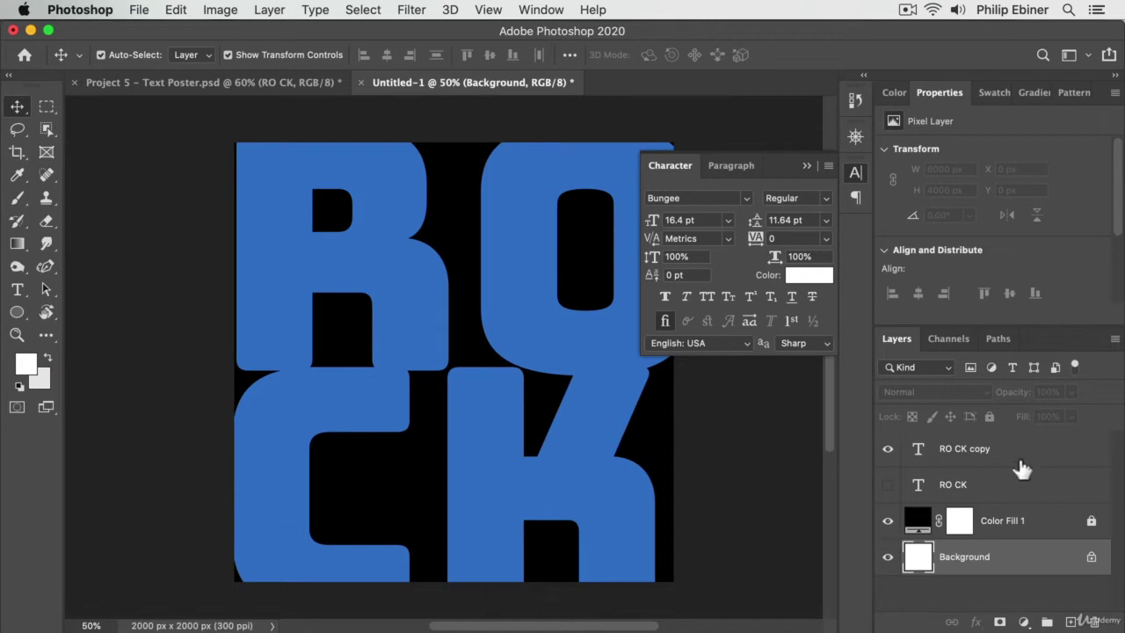
click(995, 456)
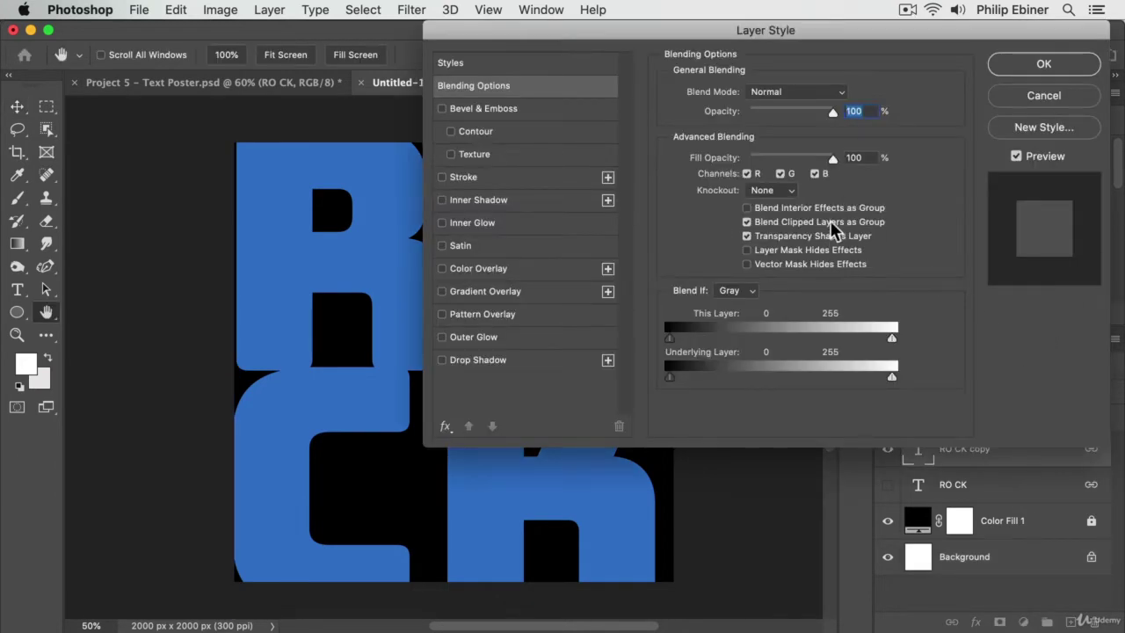
drag(635, 37, 735, 40)
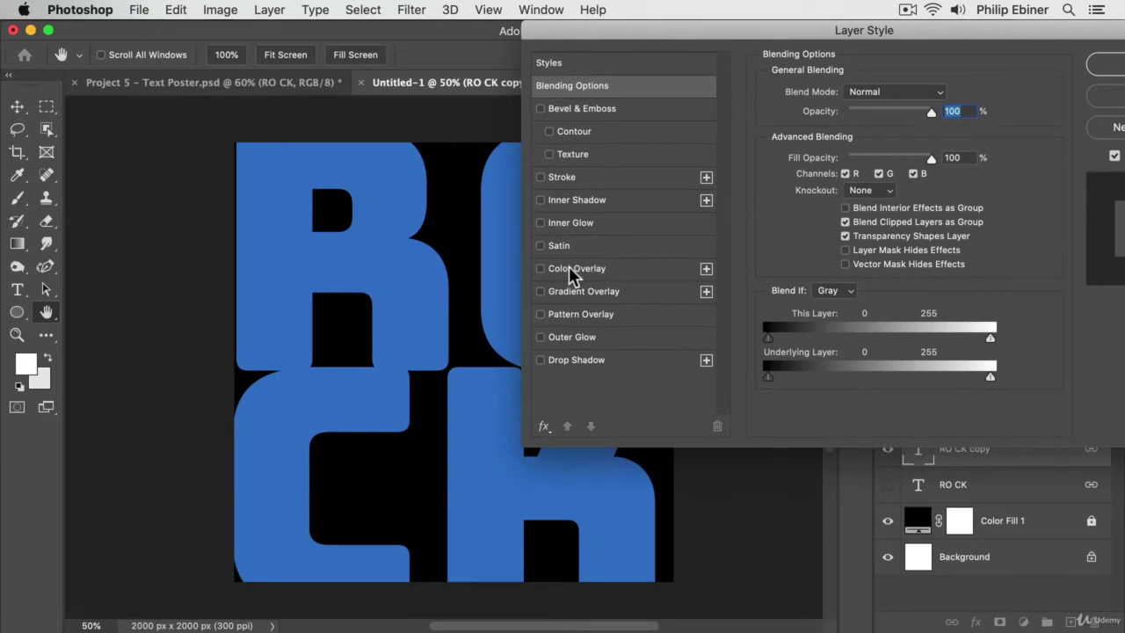
click(580, 368)
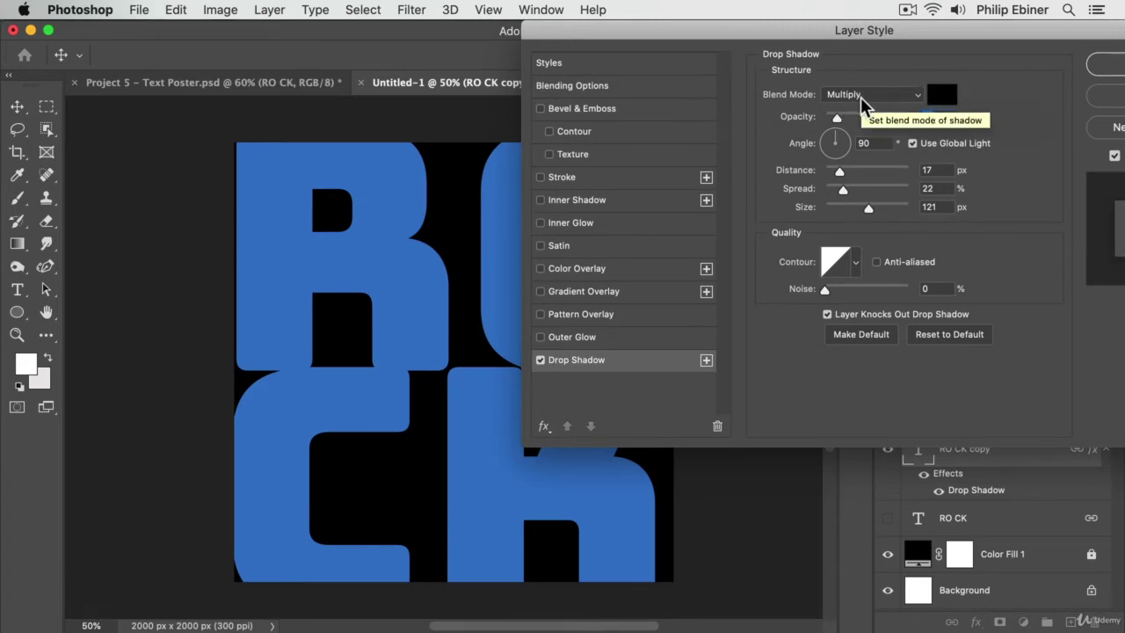
Set the drop shadow colour to dark blue 10396c, starting from a sample of the lettering's blue
click(942, 97)
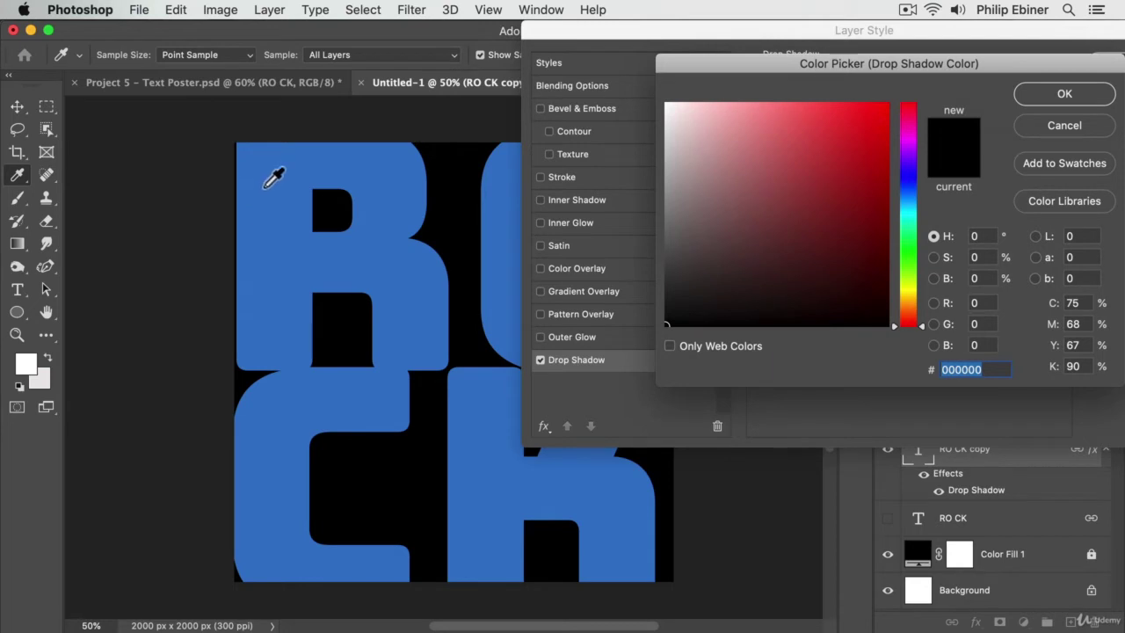
click(266, 188)
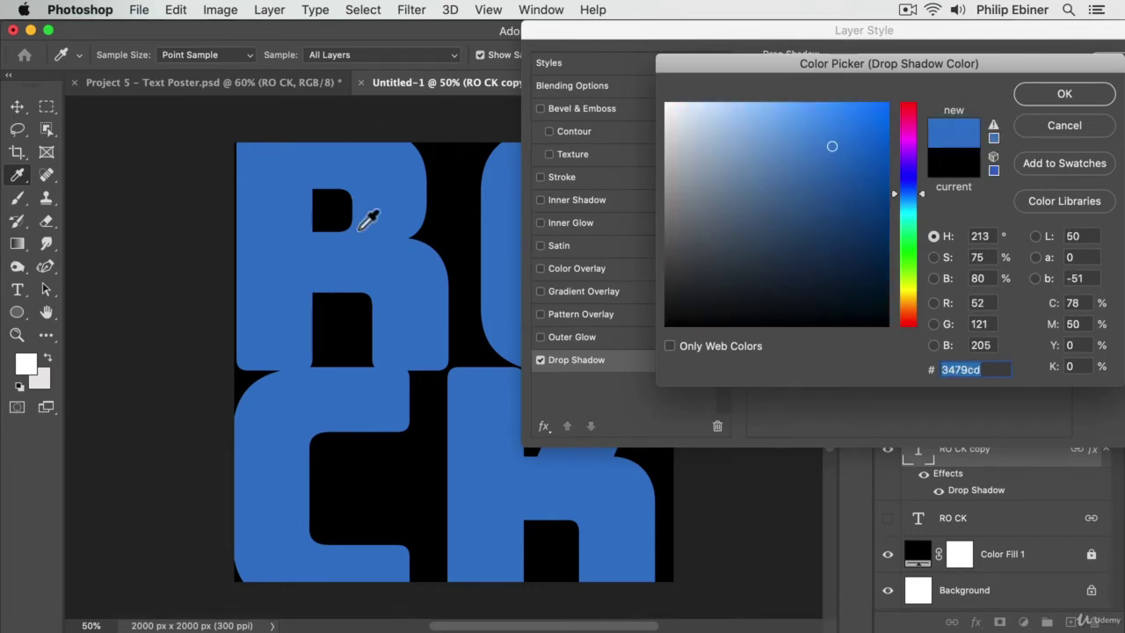
drag(838, 152, 856, 231)
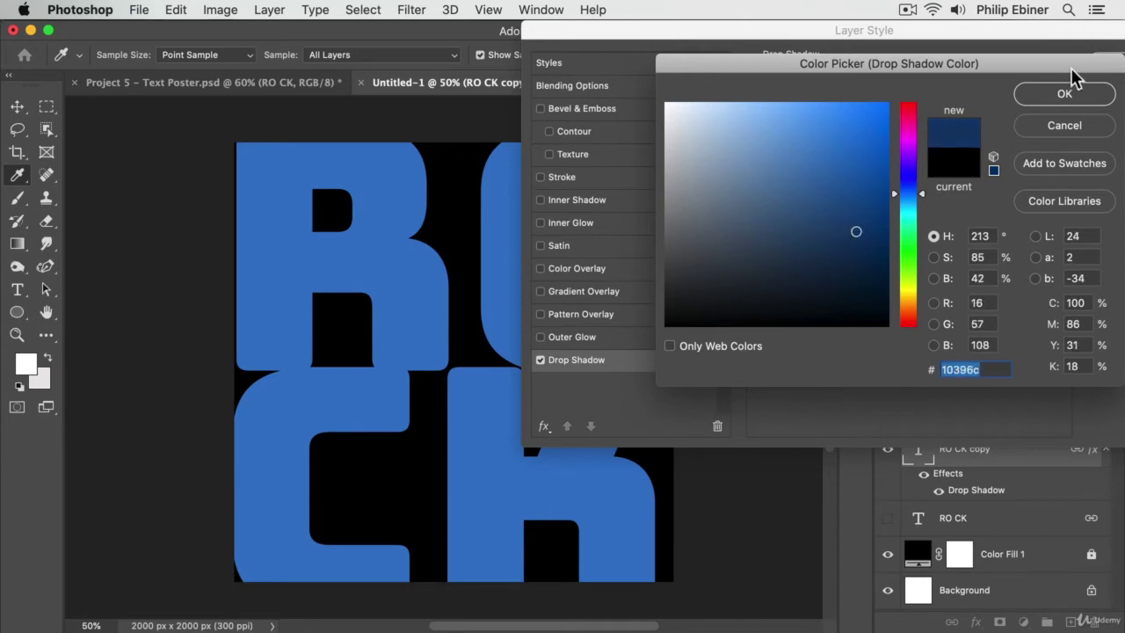
click(1064, 94)
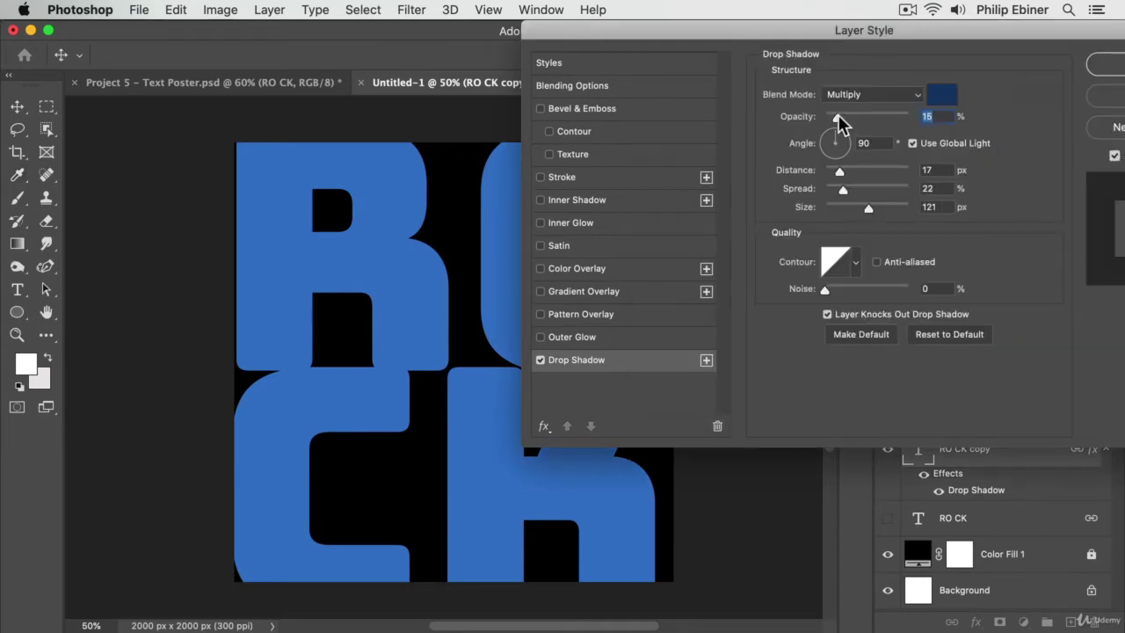
Set the drop shadow to Normal blend mode with 100% opacity, 41 px distance and 32% spread
click(861, 96)
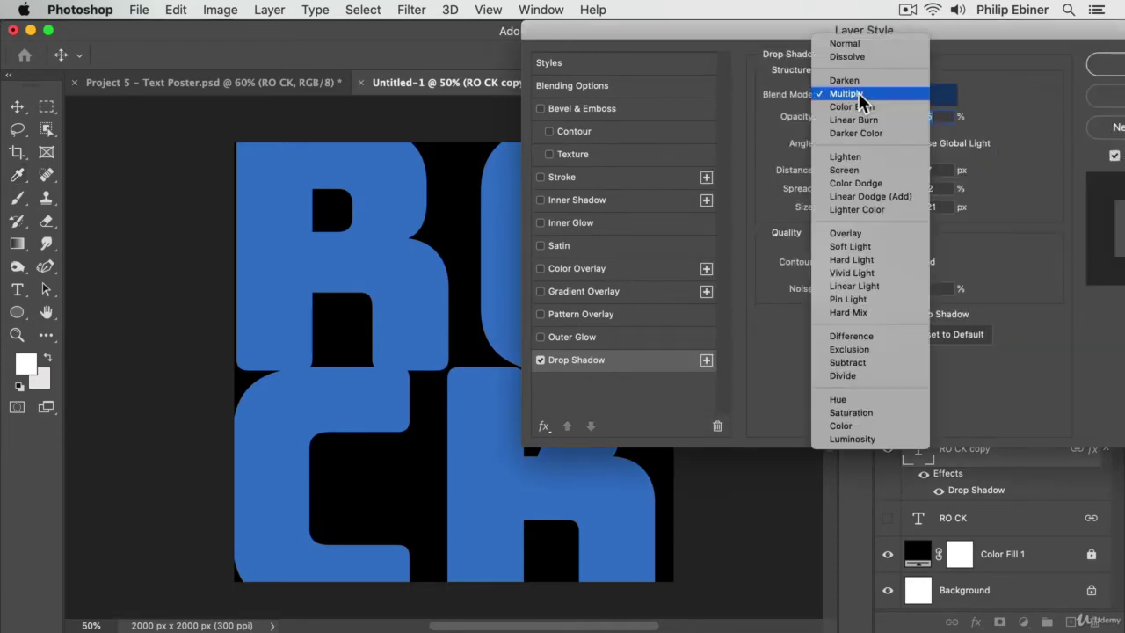
click(865, 46)
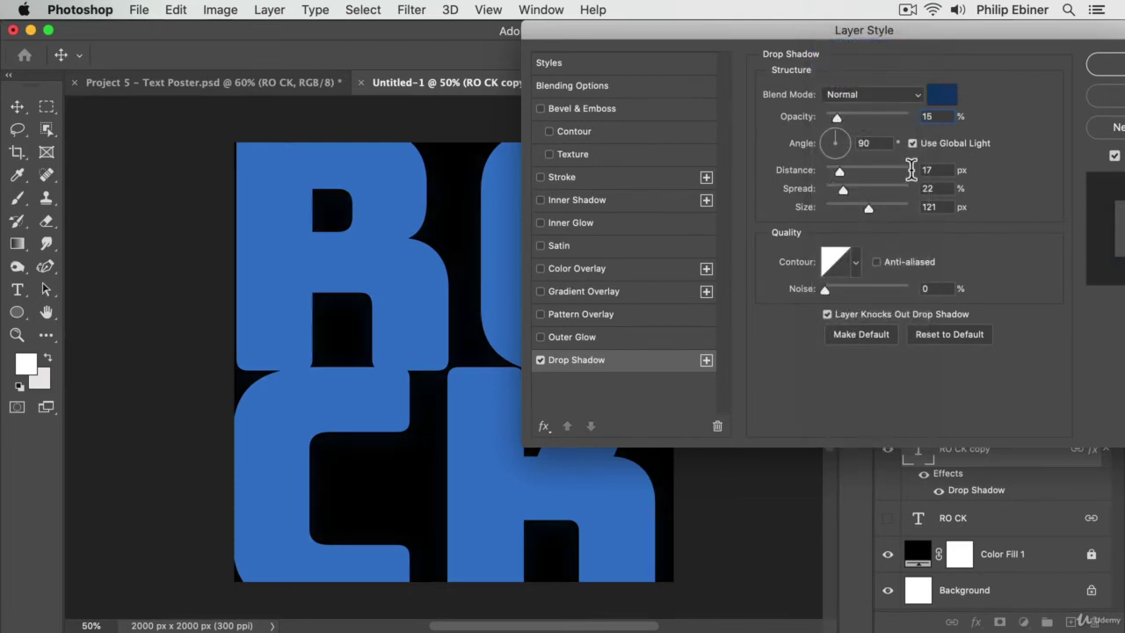
drag(846, 170, 860, 170)
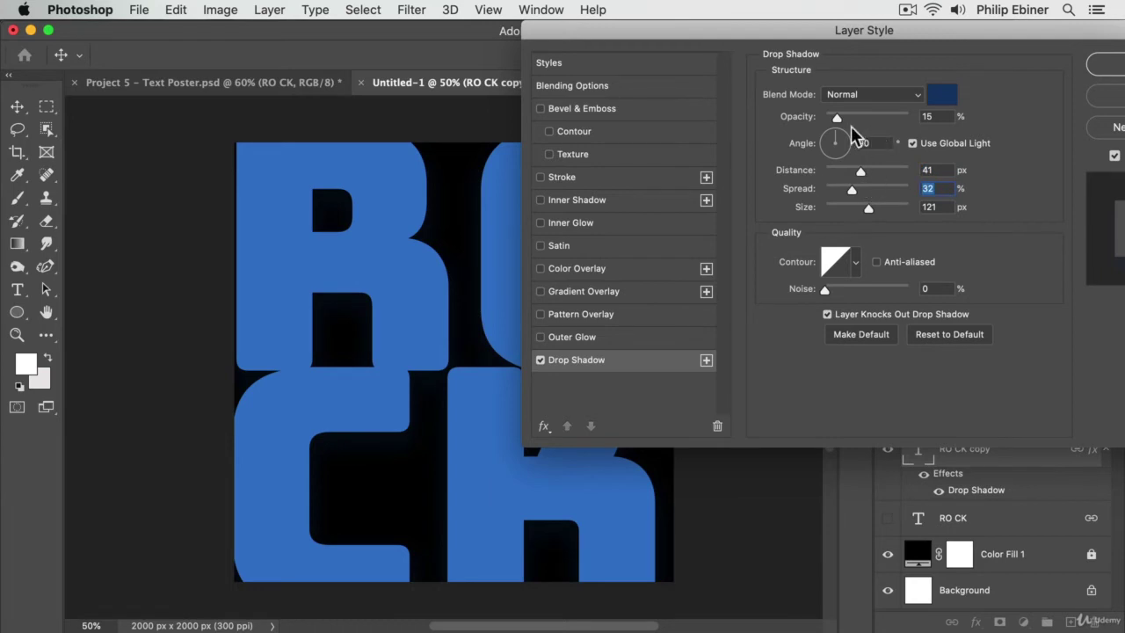
drag(840, 116, 1023, 112)
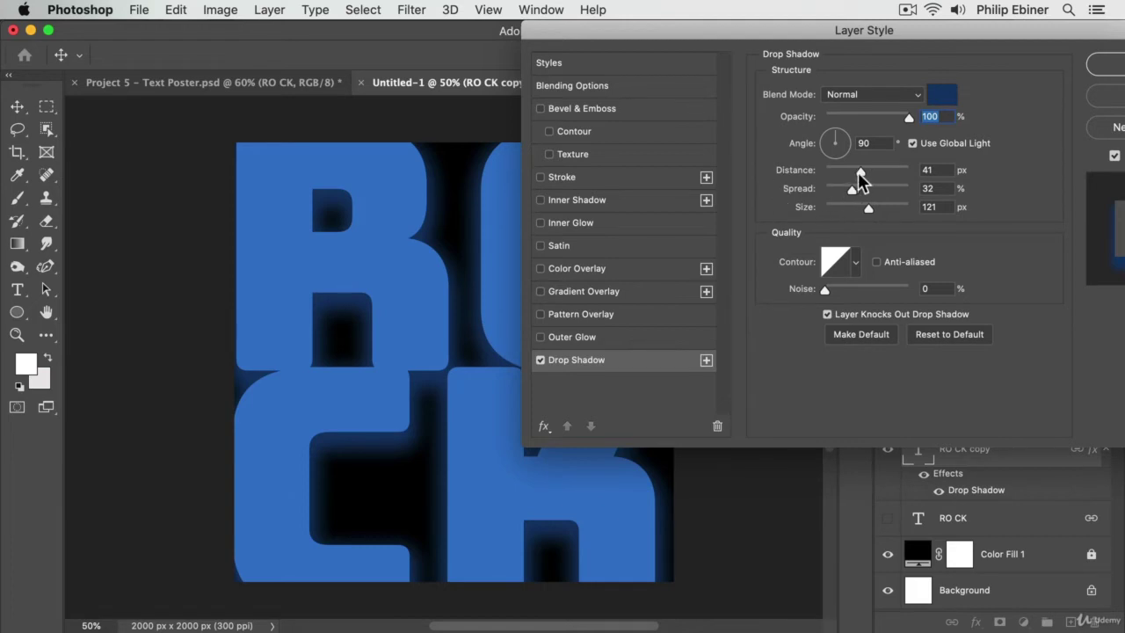
Sharpen the drop shadow with size 0 px, distance 75 px, spread 63% and angle 138°, and apply the layer style
drag(858, 184, 785, 216)
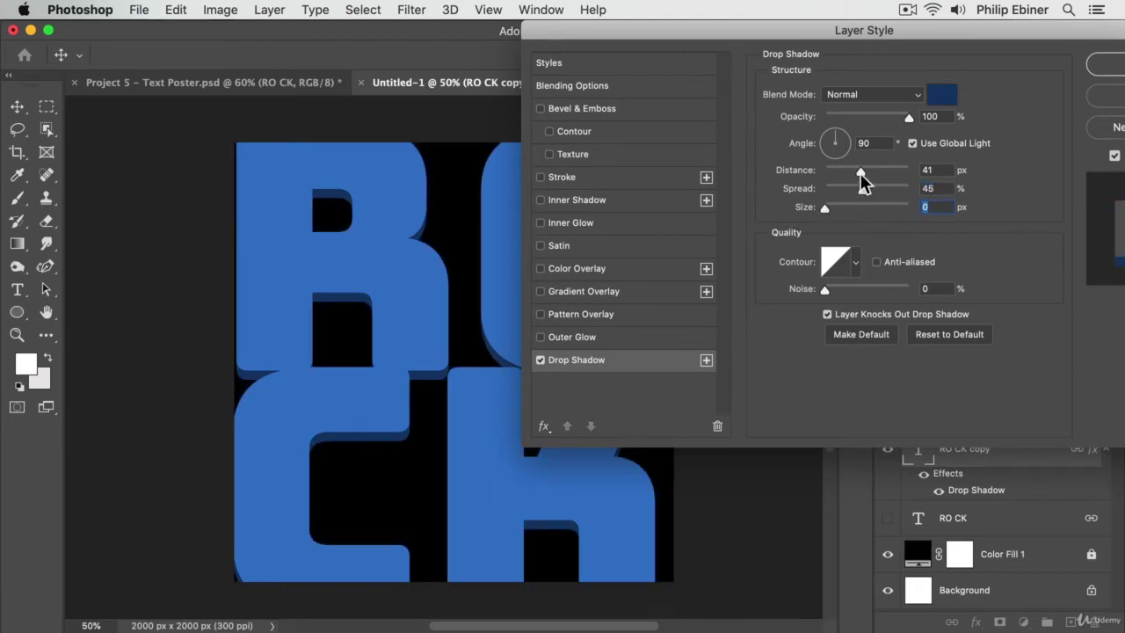
drag(851, 158, 877, 189)
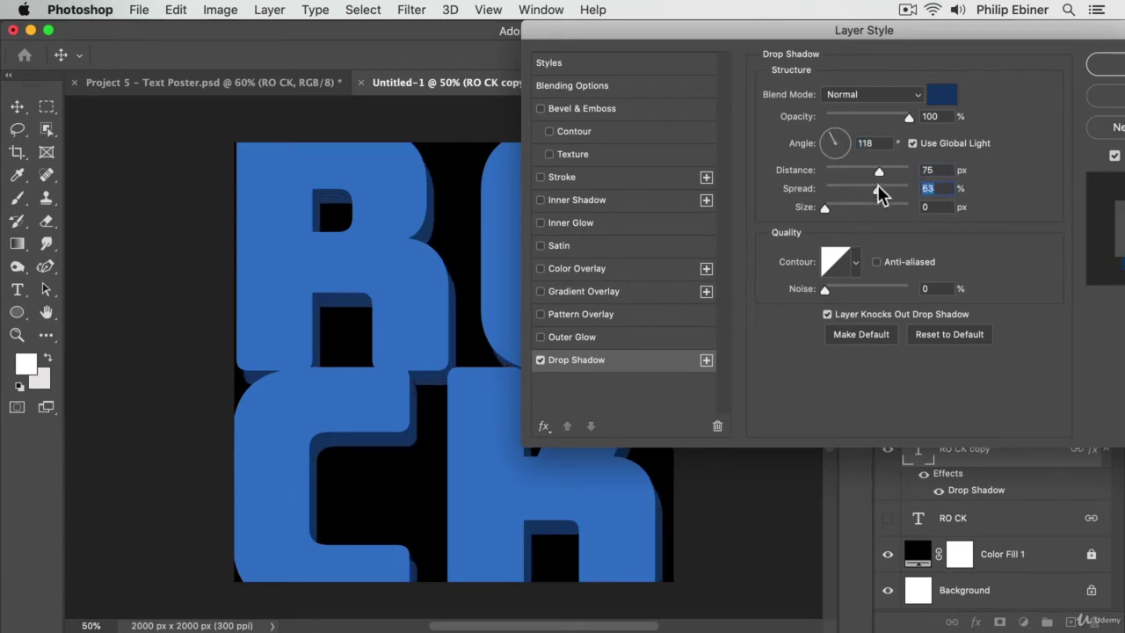
click(832, 139)
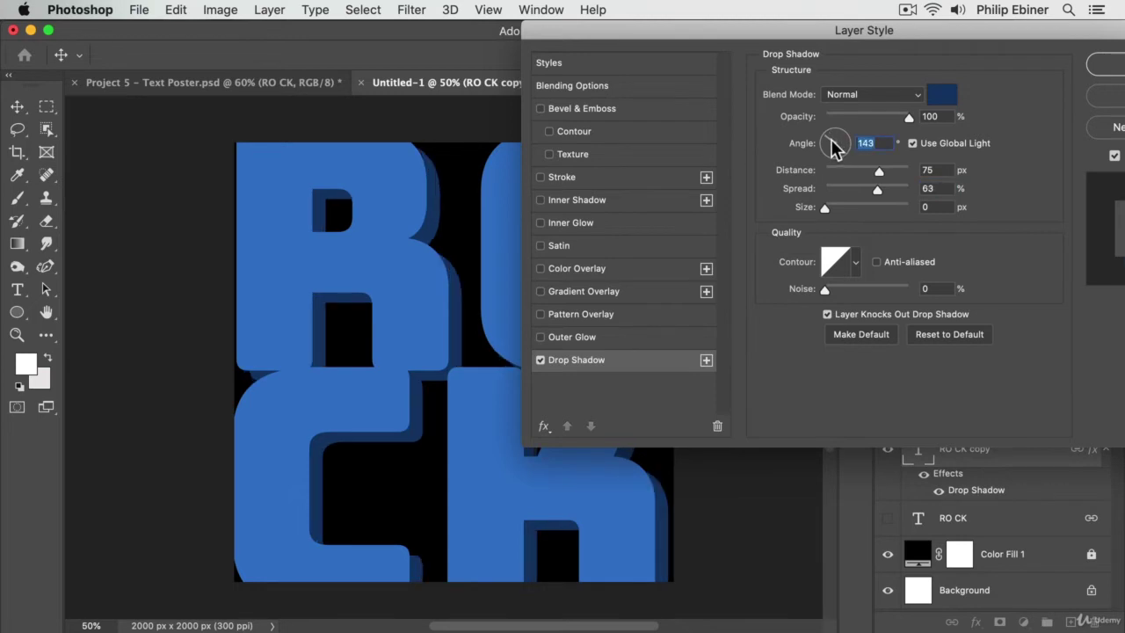
click(833, 138)
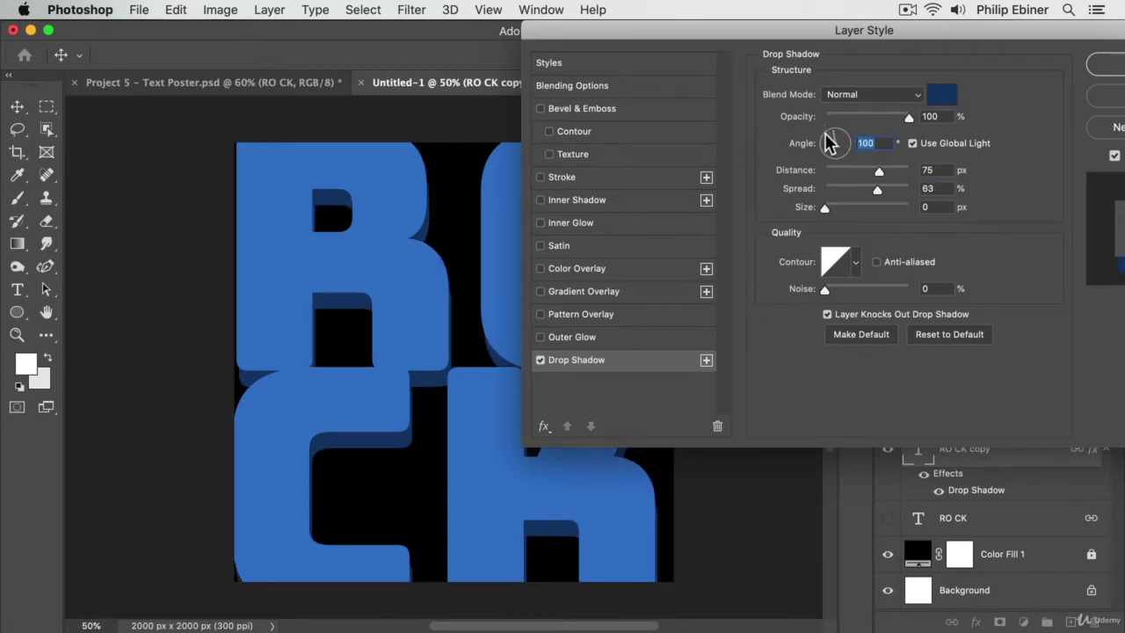
click(831, 142)
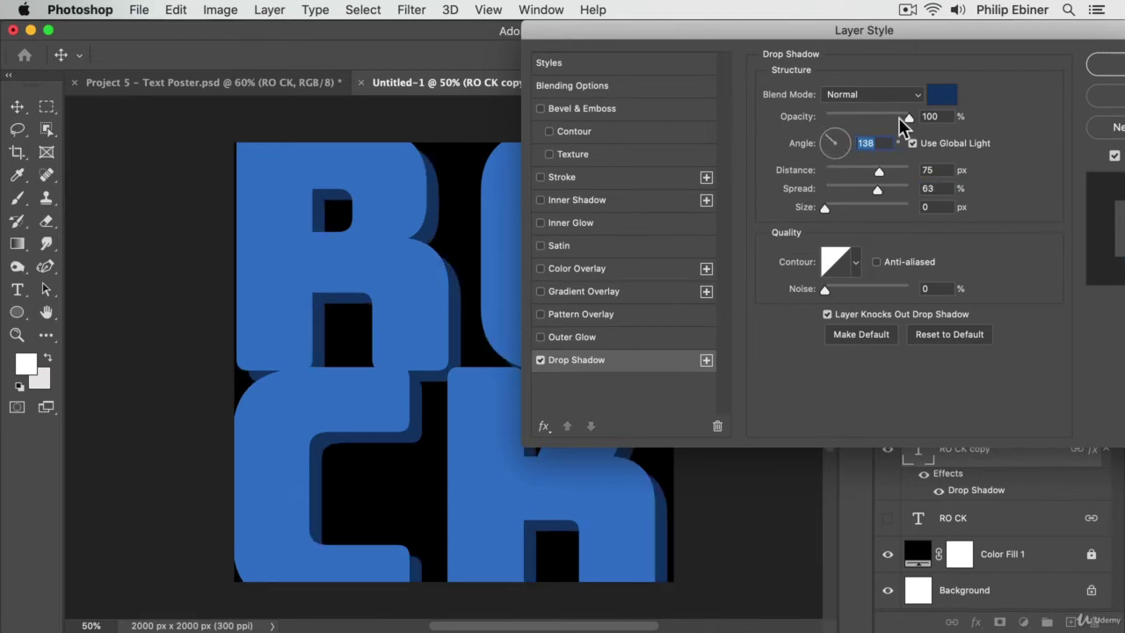
drag(1067, 39, 998, 36)
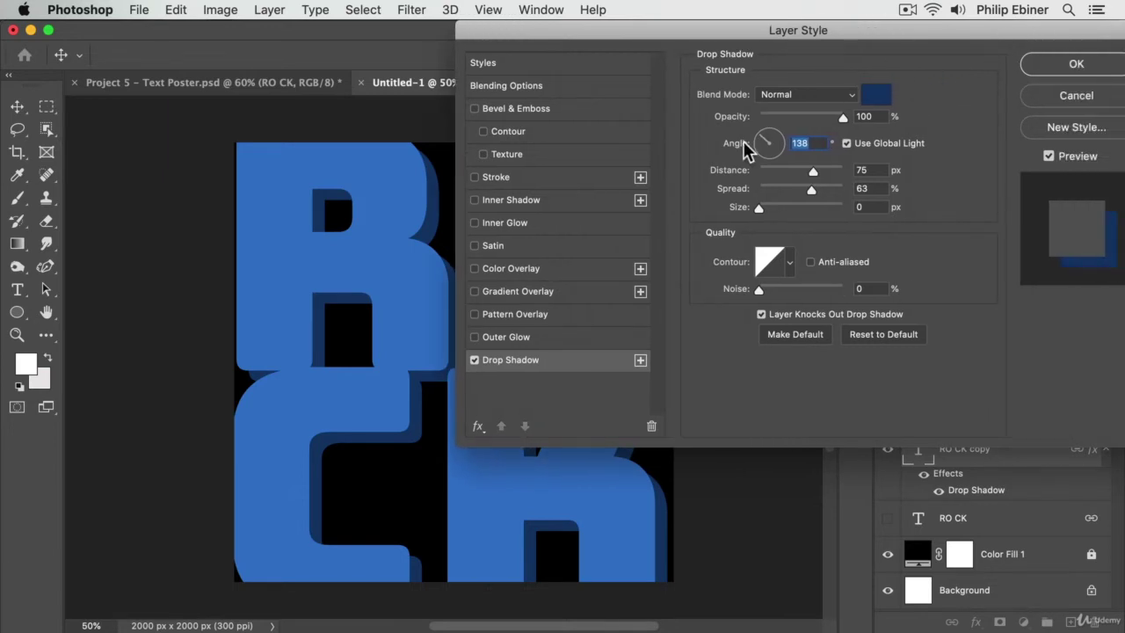
click(1042, 70)
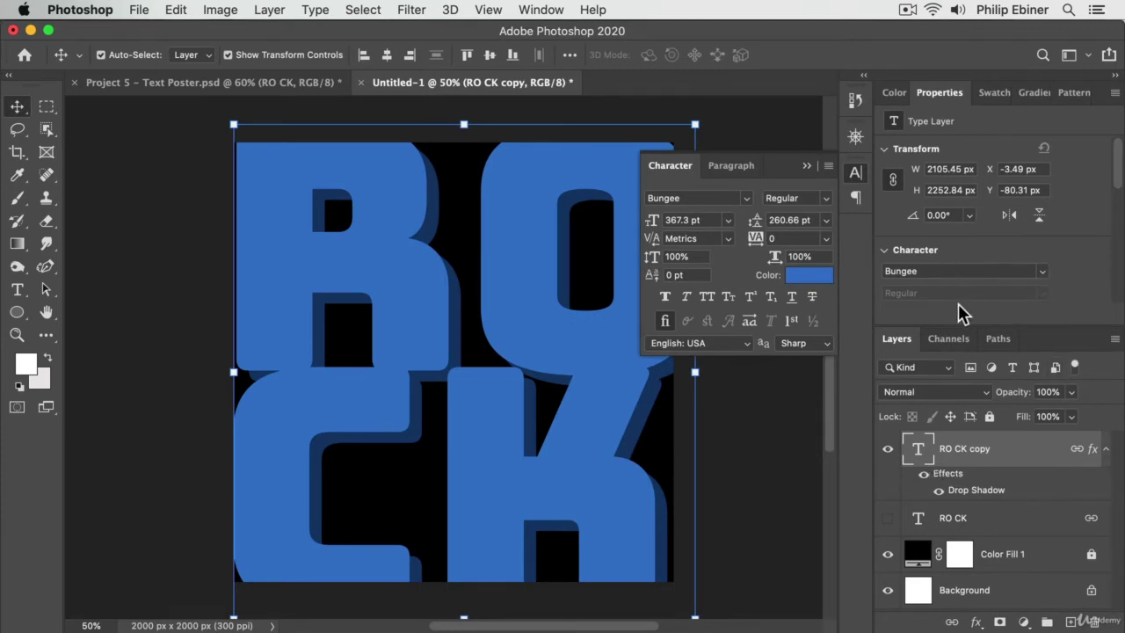
Turn off the RO CK copy's drop shadow and show the offset RO CK layer again, comparing both shadow versions
click(937, 490)
click(937, 491)
click(937, 491)
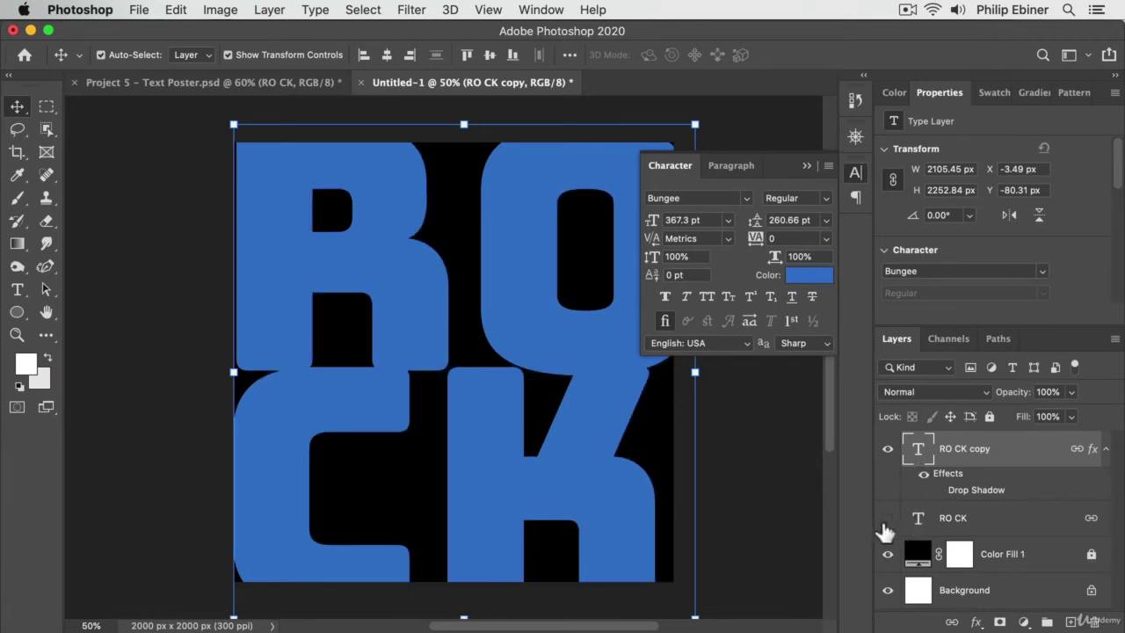
click(887, 522)
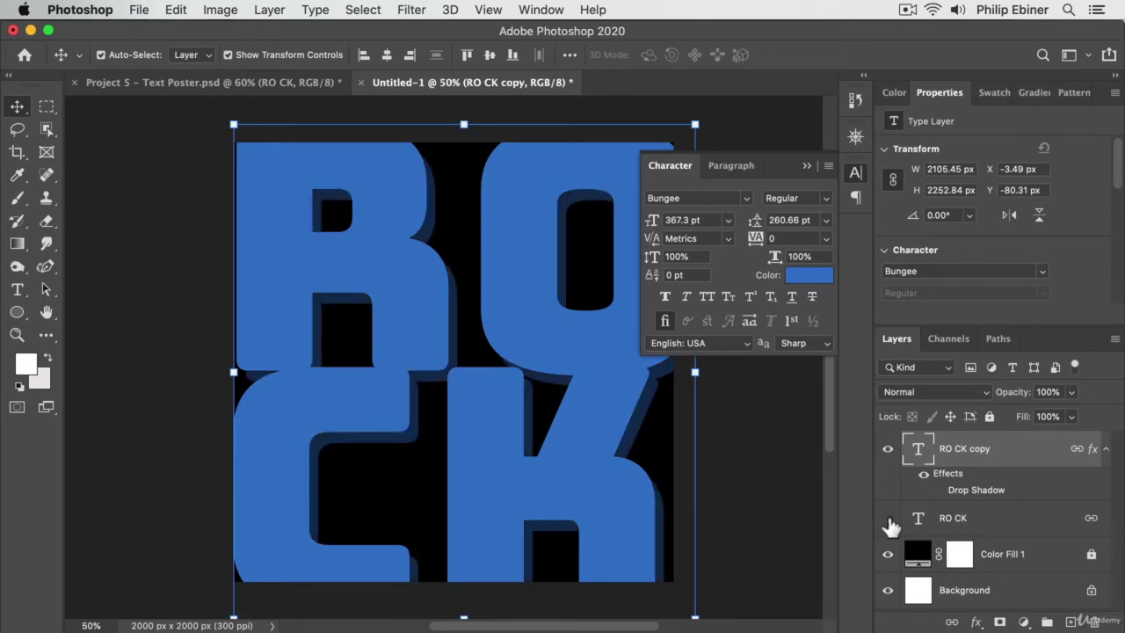
click(888, 522)
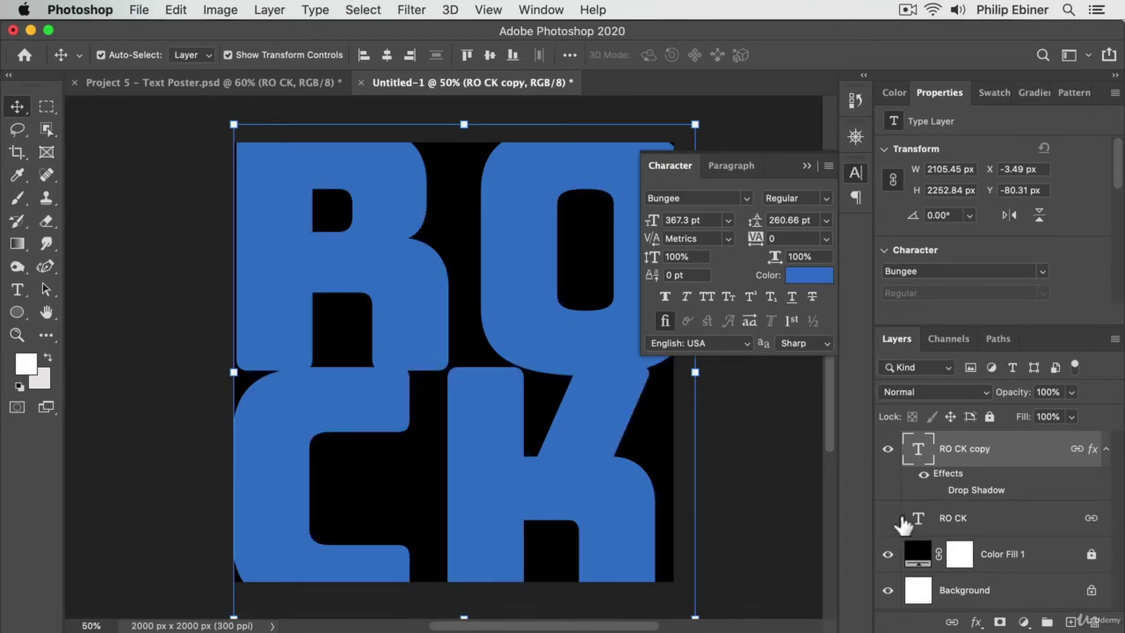
click(888, 521)
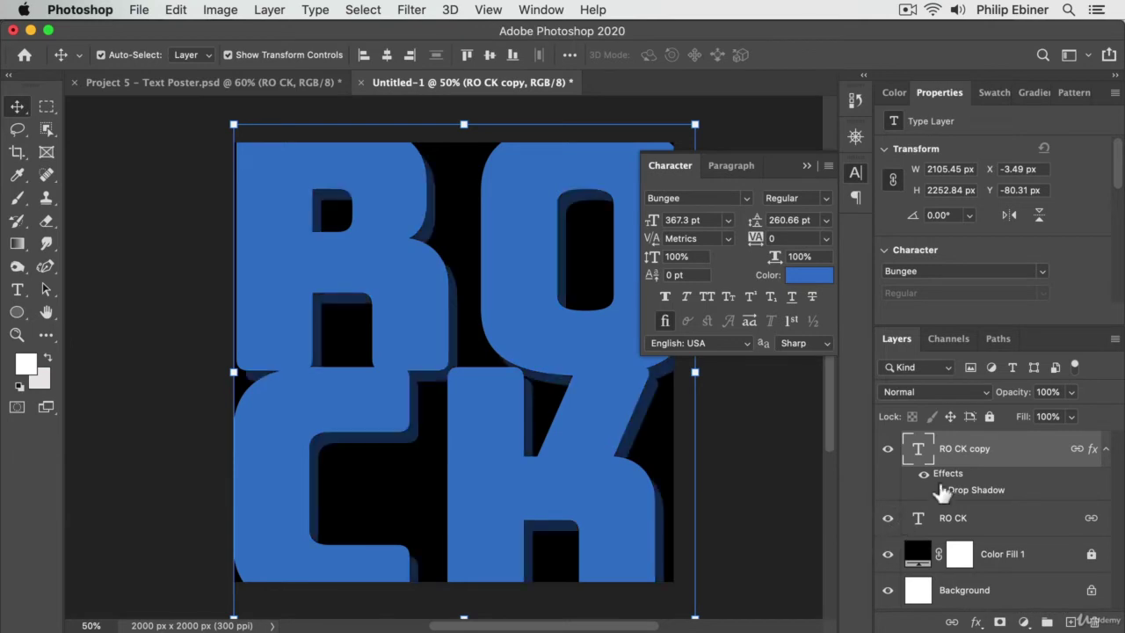
Delete the separate offset RO CK layer and turn the RO CK copy's drop shadow back on
click(1011, 519)
key(BackSpace)
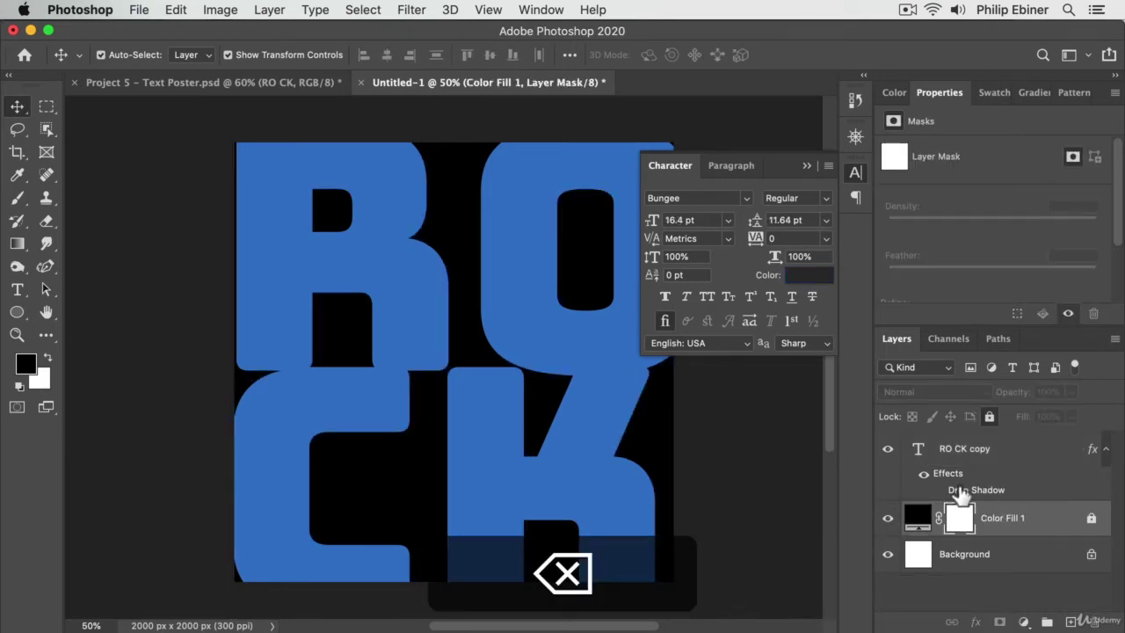
click(938, 492)
click(939, 492)
click(939, 491)
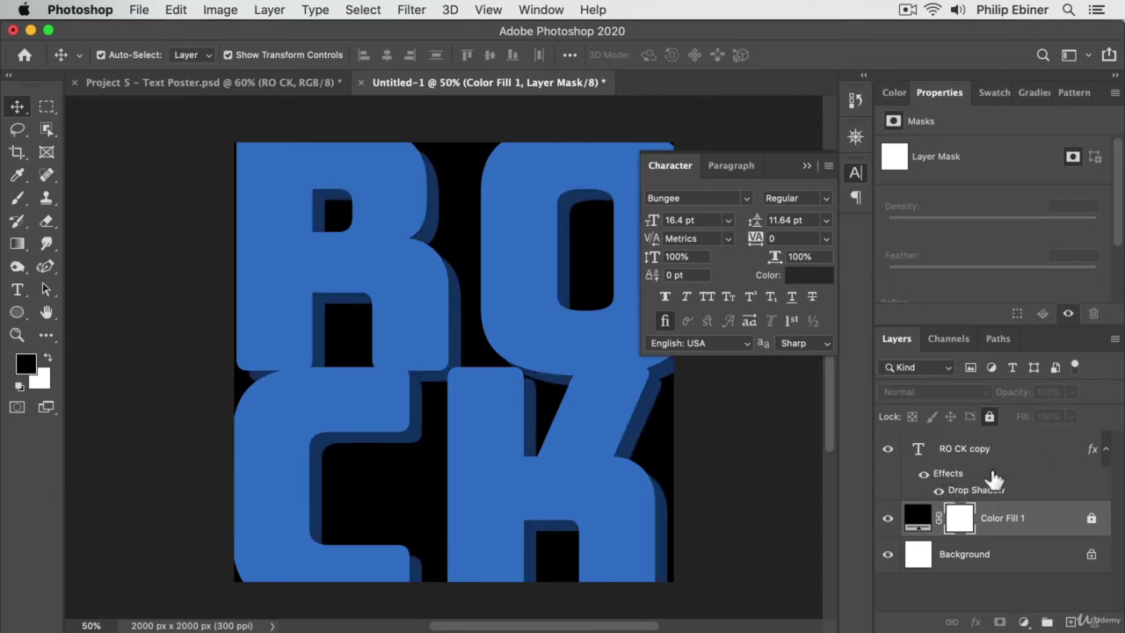
click(856, 179)
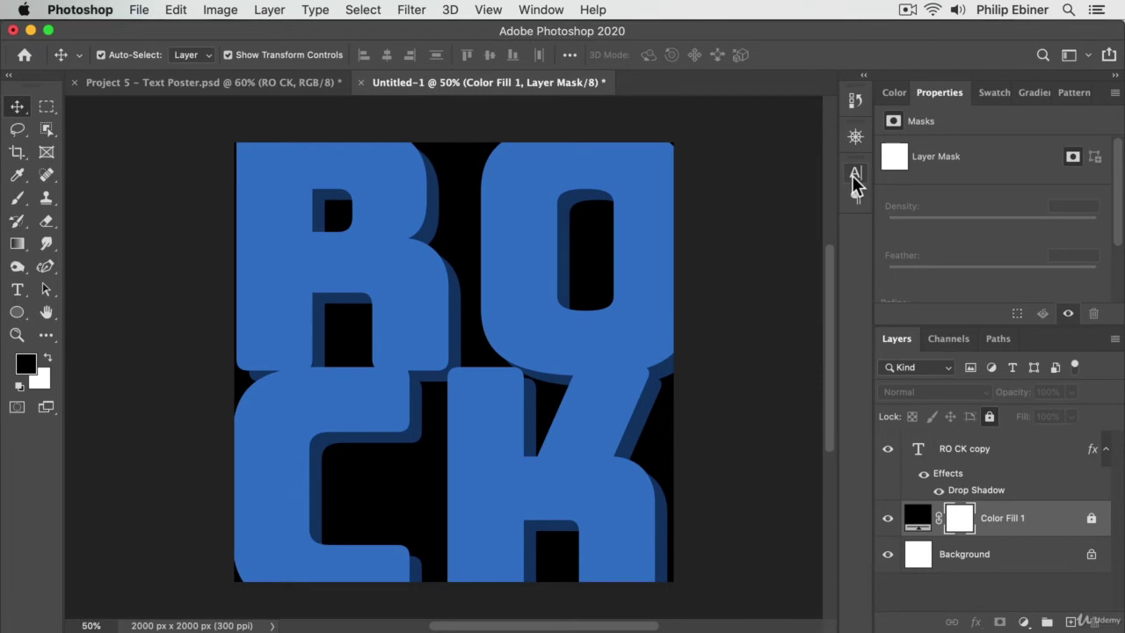
After checking the finished poster example, draw an upward-sweeping curve about 1723 px wide across the lettering with the Curvature Pen
click(247, 87)
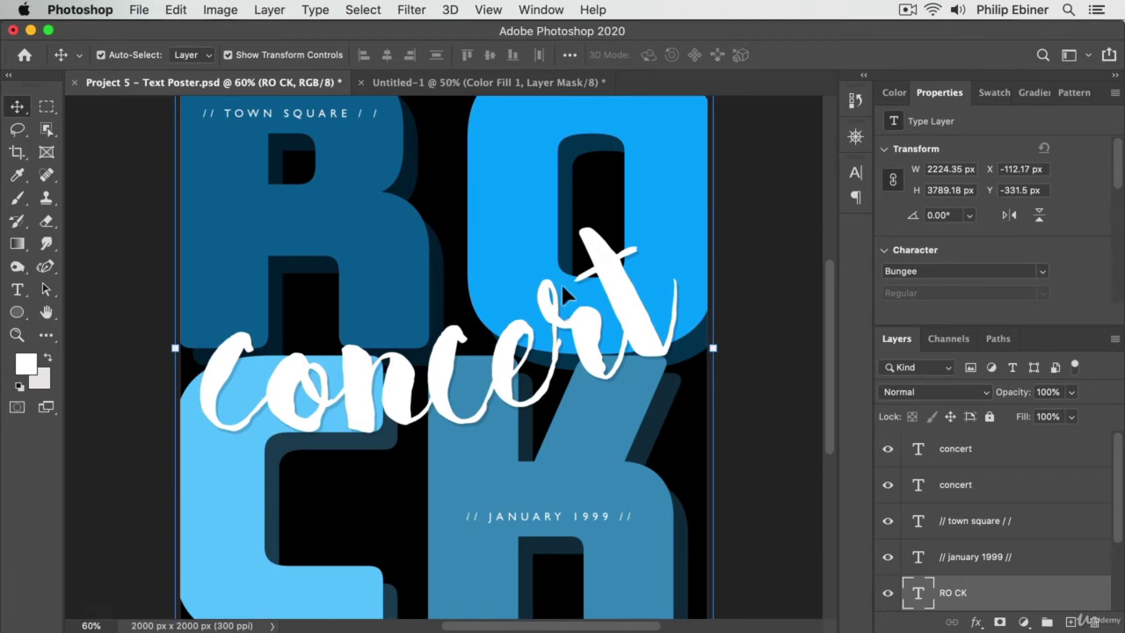
click(446, 82)
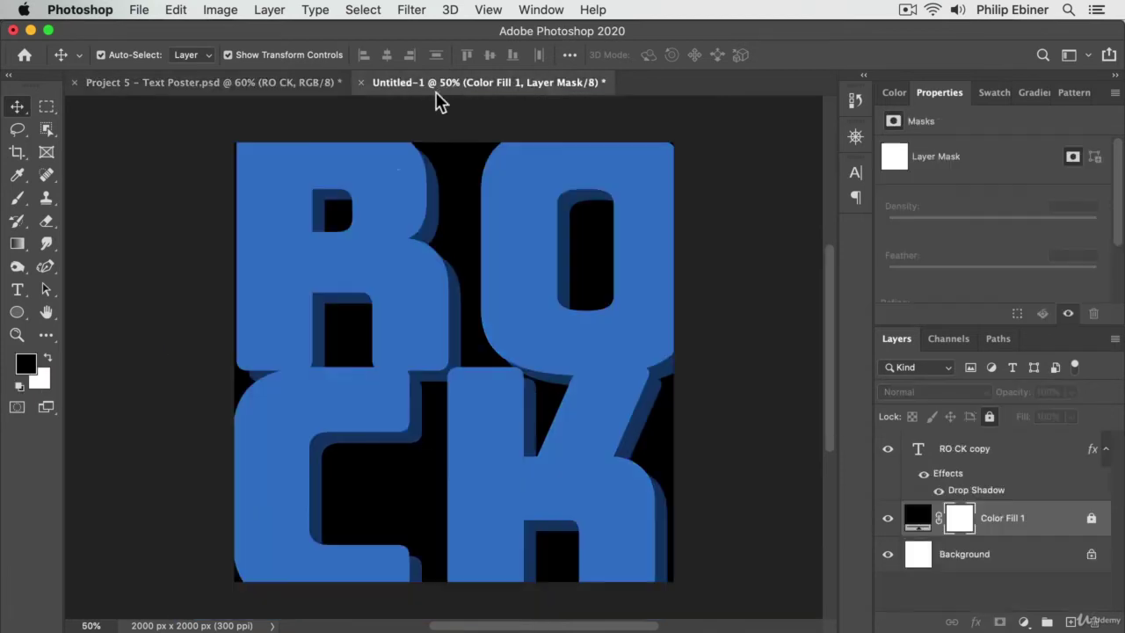
click(46, 267)
click(260, 385)
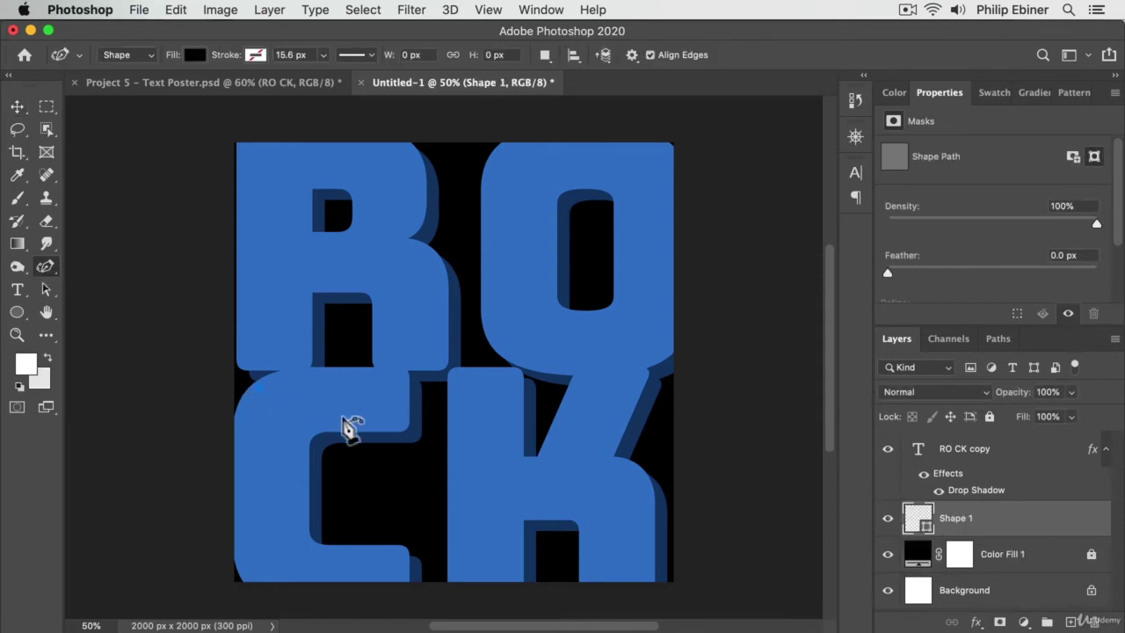
click(483, 386)
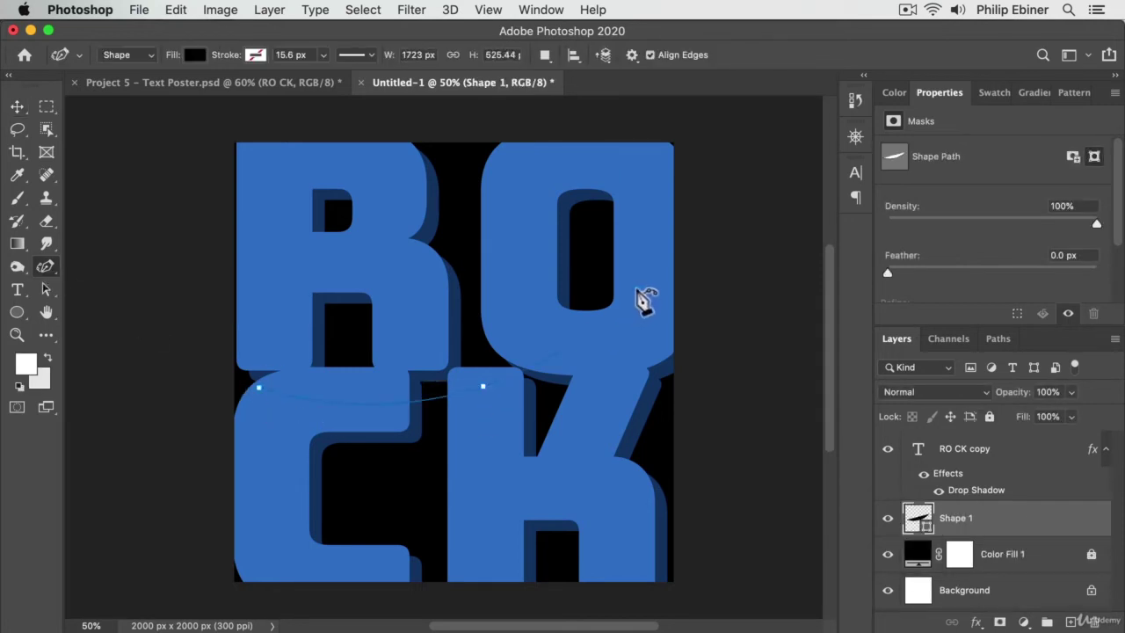
click(639, 287)
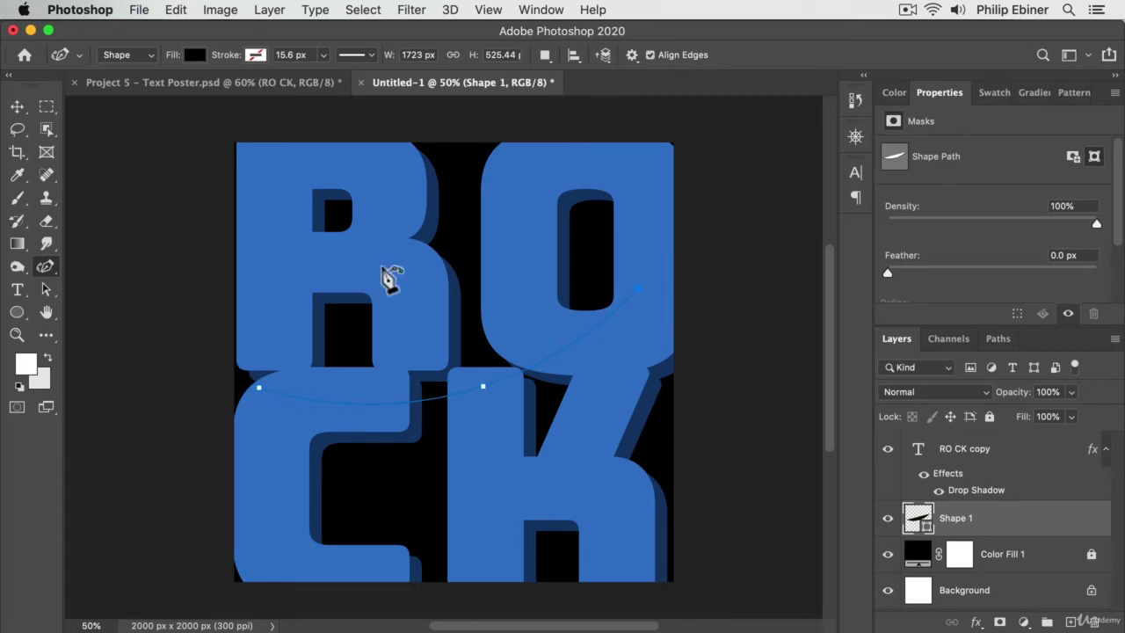
Leave text editing of the ROCK lettering, hide its layer and select the curved Shape 1 layer for adding type
click(18, 289)
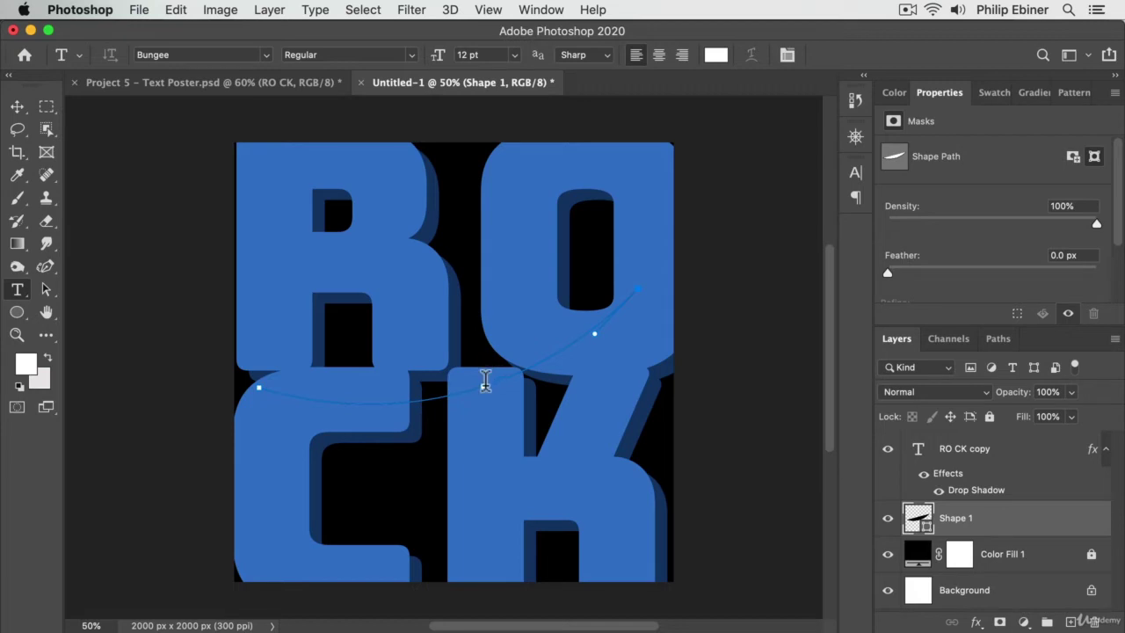
click(528, 383)
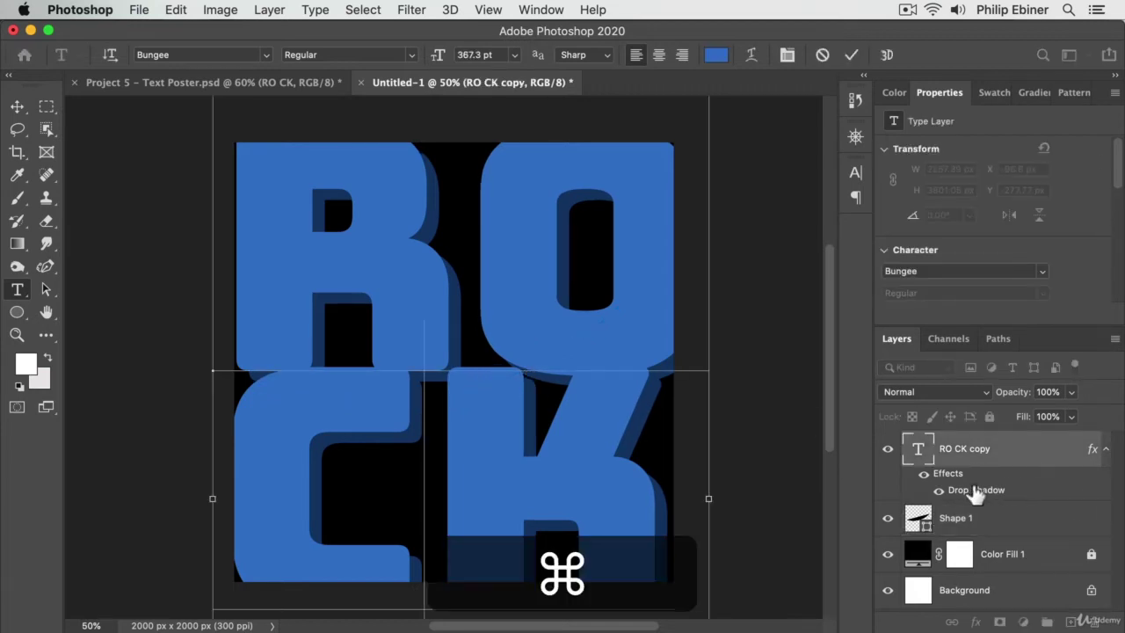
key(super+Return)
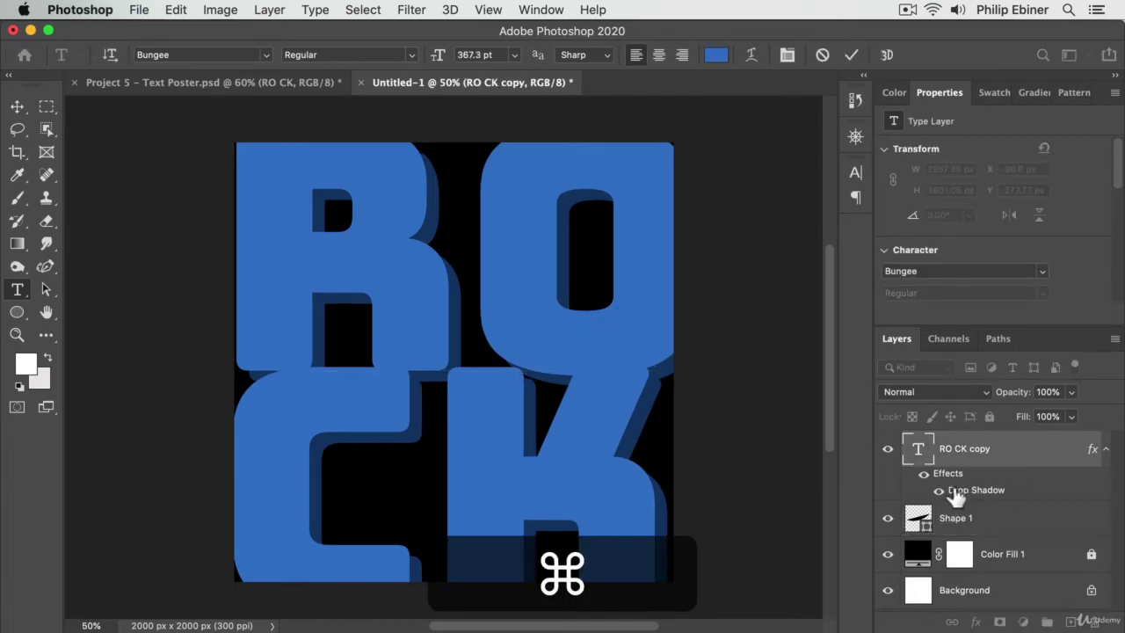
click(888, 449)
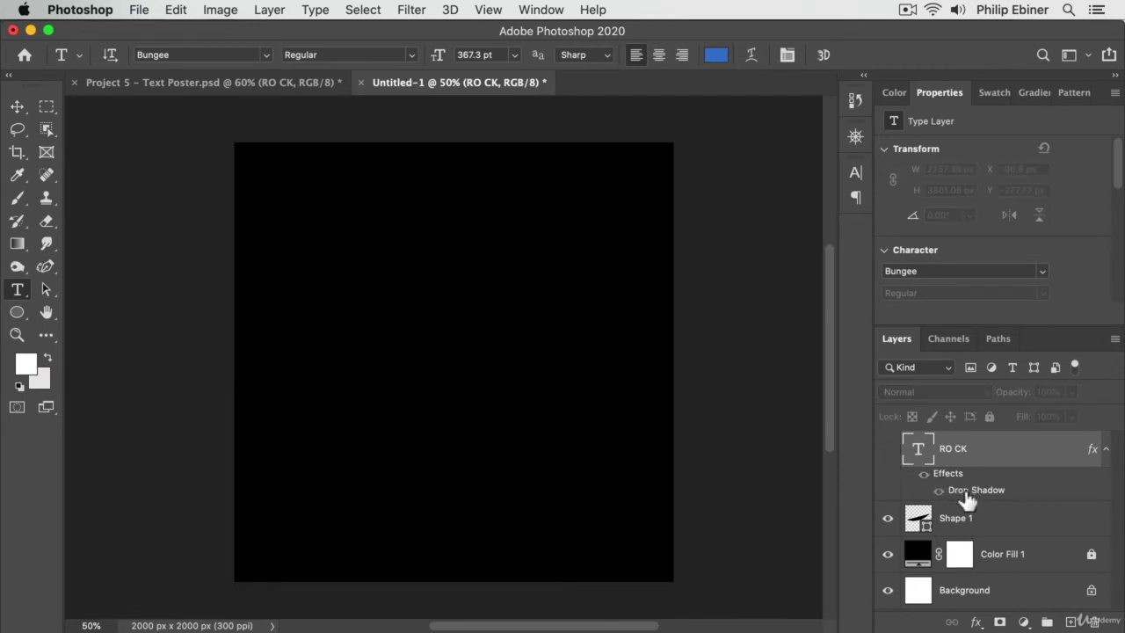
click(965, 517)
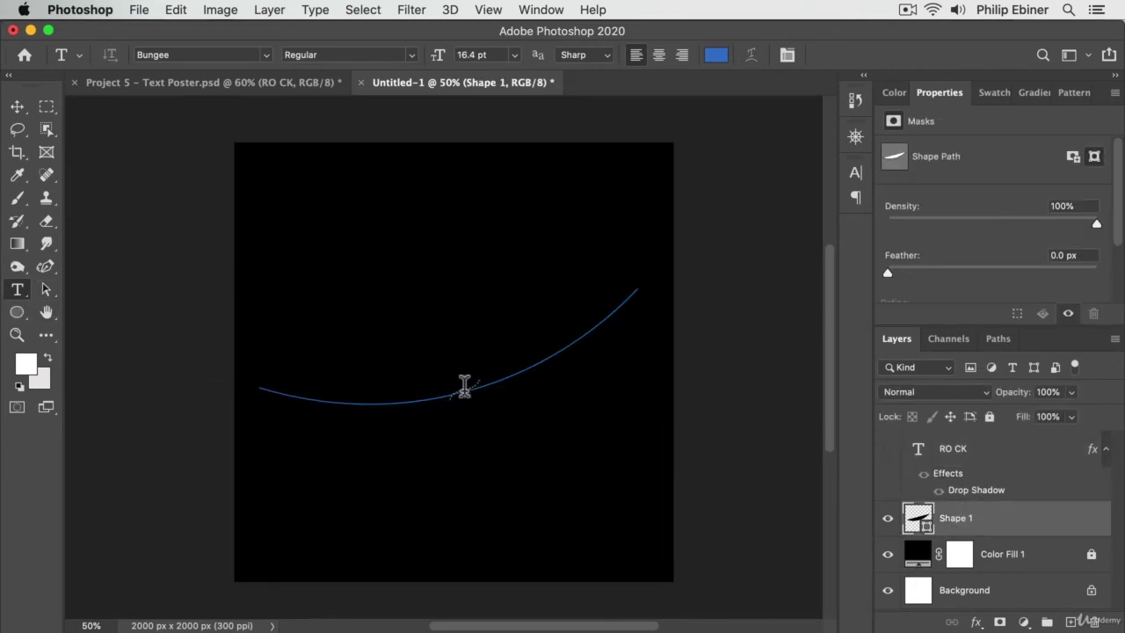
Add type reading "concert" along the curved path
click(464, 386)
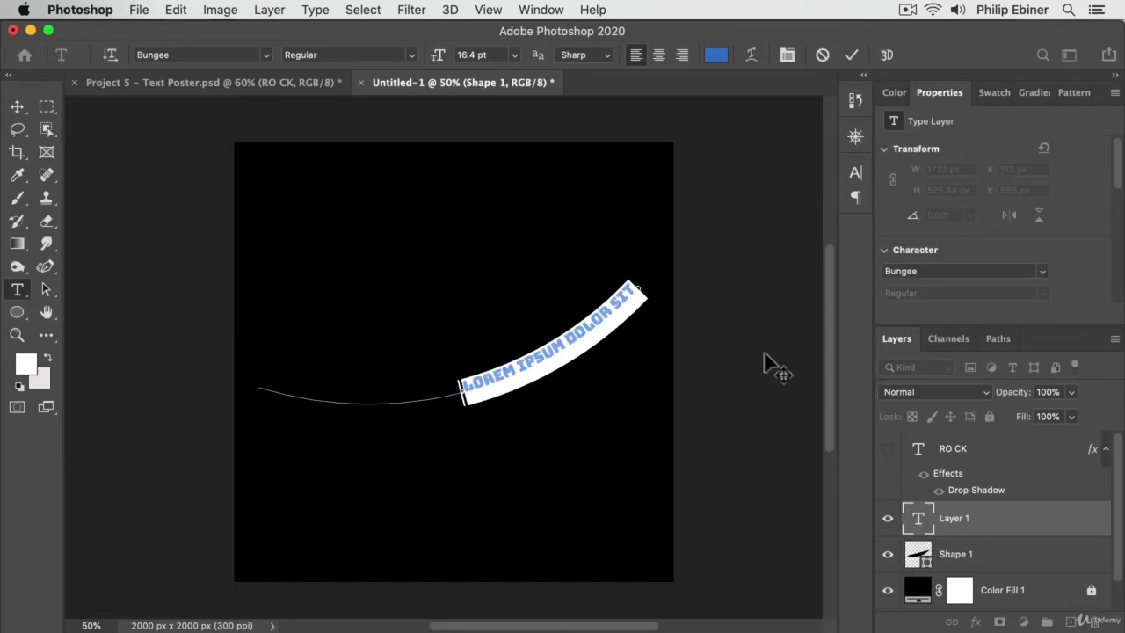
text(Concer)
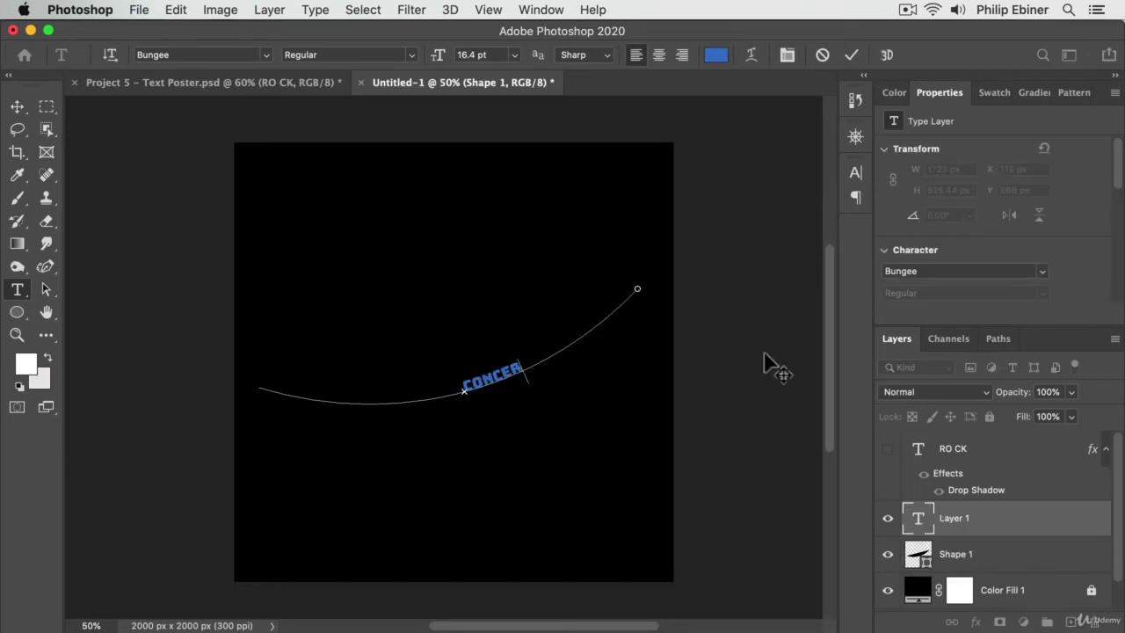
text(t)
click(16, 106)
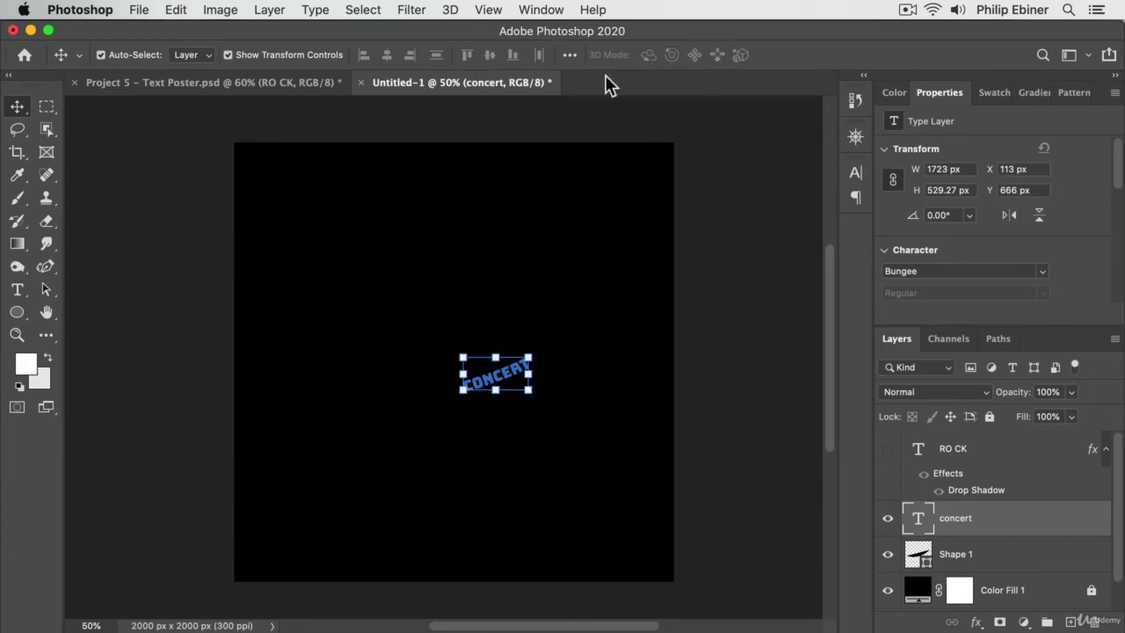
Try to find a new font for the concert text by searching the font list for "baker"
click(858, 172)
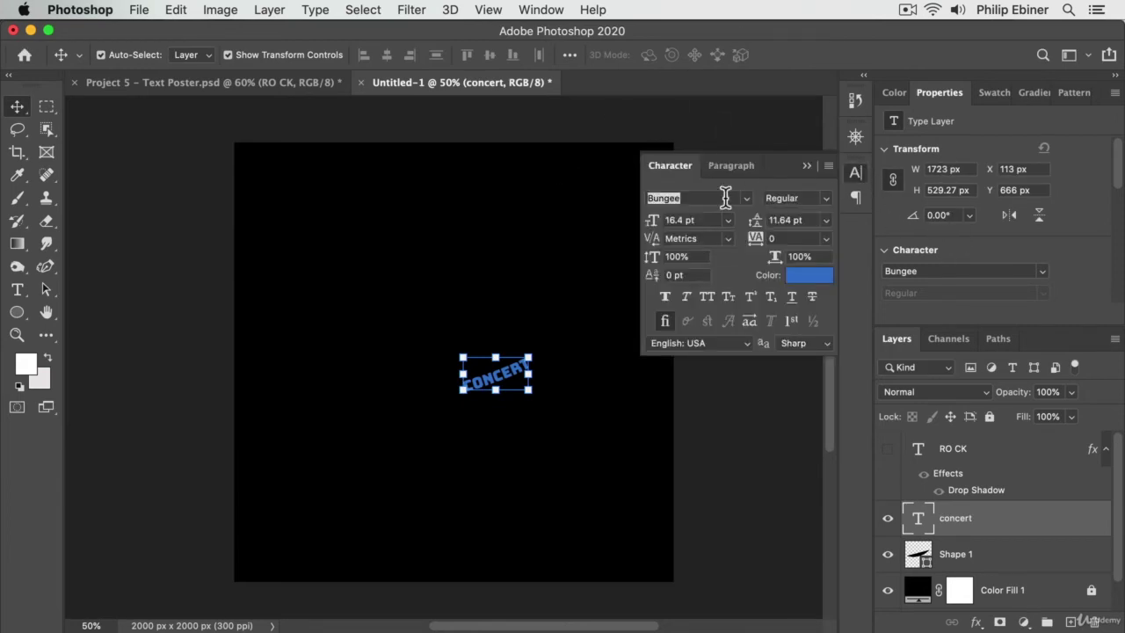
key(a)
click(708, 197)
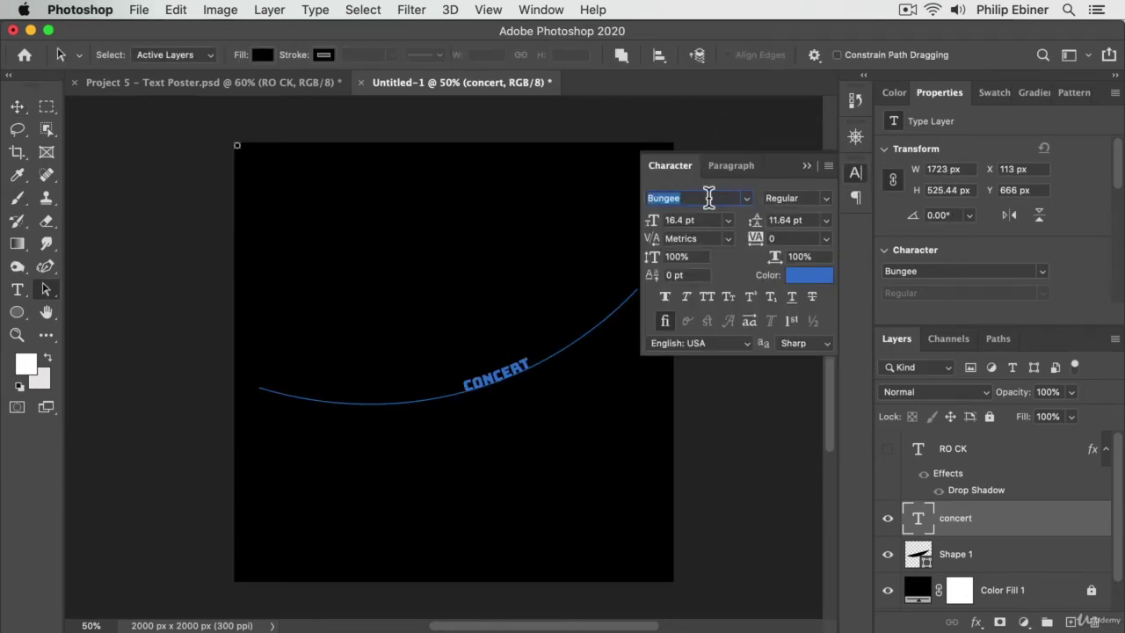
text(baker)
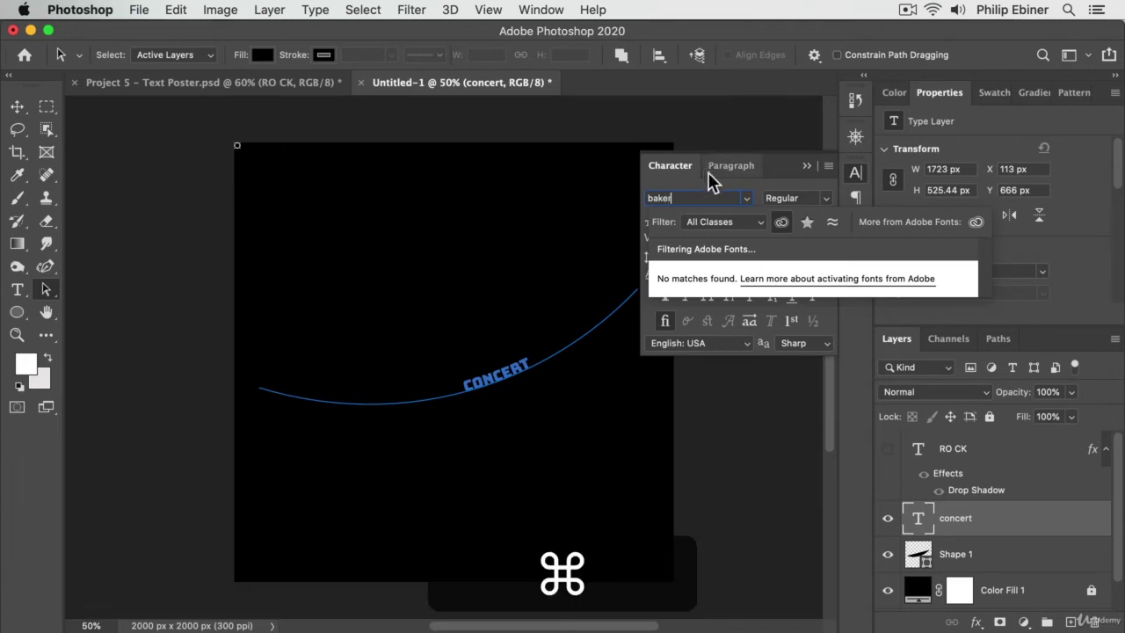
key(super+a)
click(733, 199)
click(747, 199)
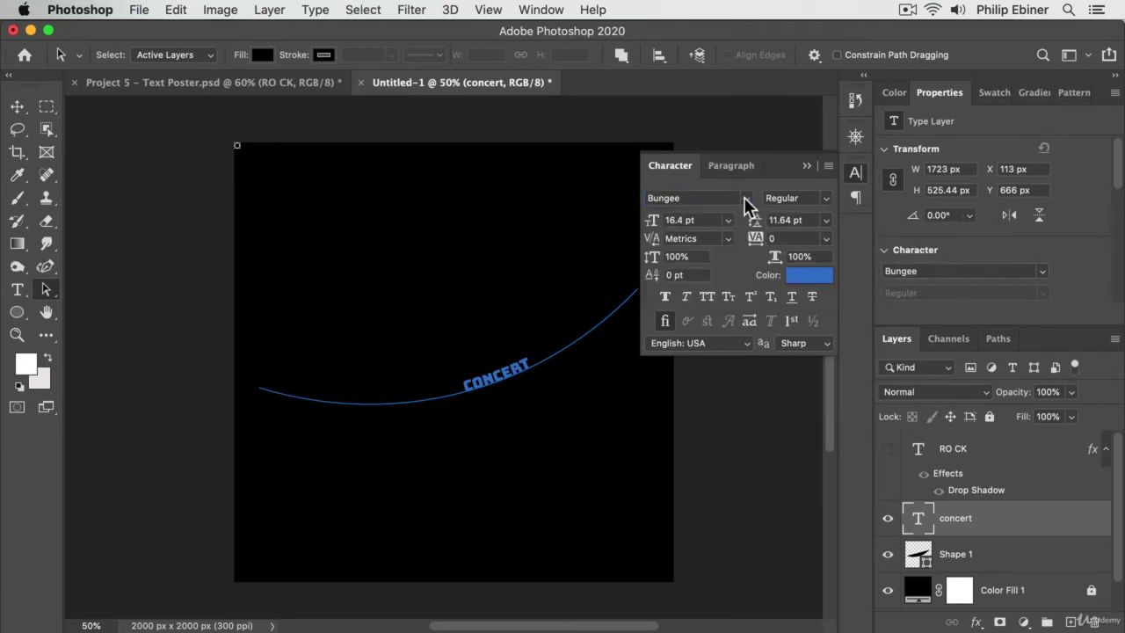
Remove the Adobe Fonts filter from the font list and set the concert text's font to Bakery Regular
click(745, 199)
key(Up)
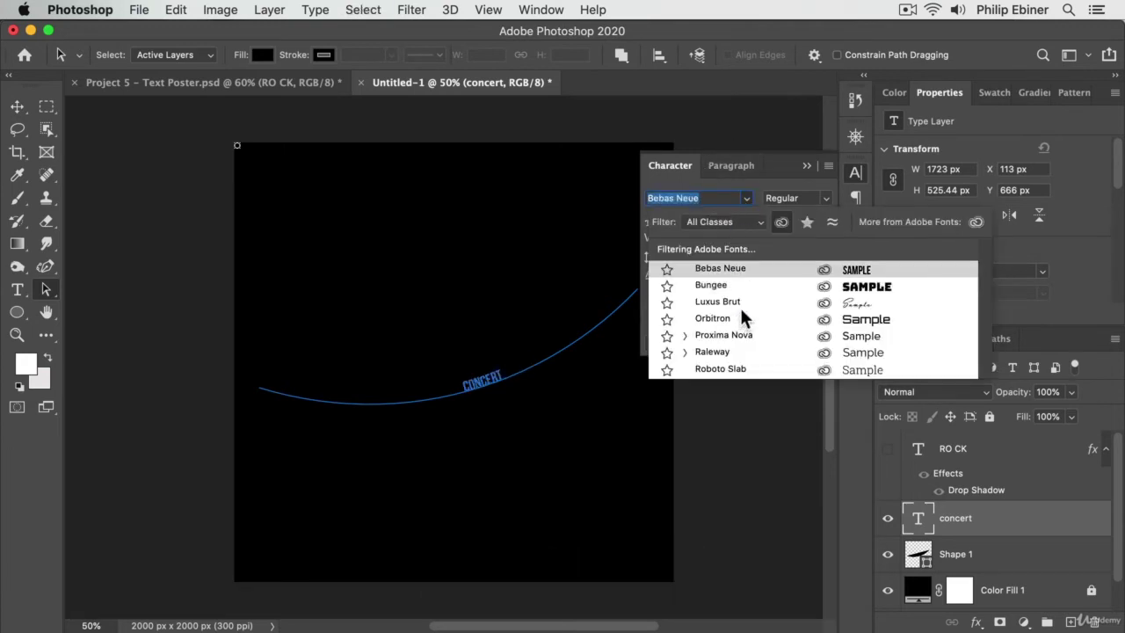
click(782, 222)
key(Down)
key(Down)
key(Down)
key(Up)
key(Up)
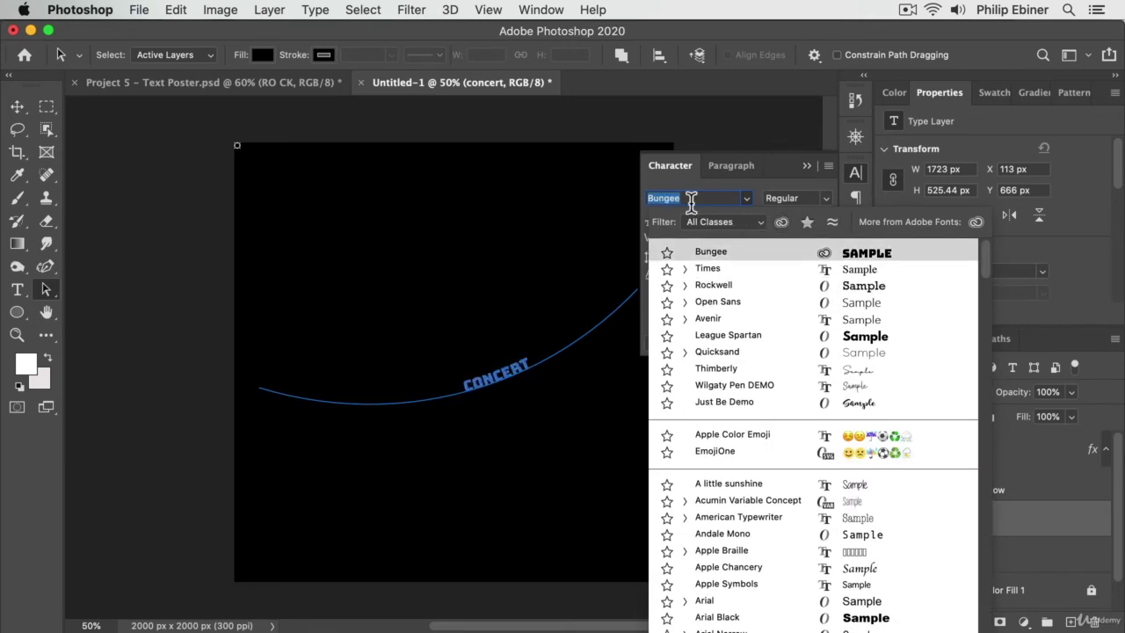
text(bak)
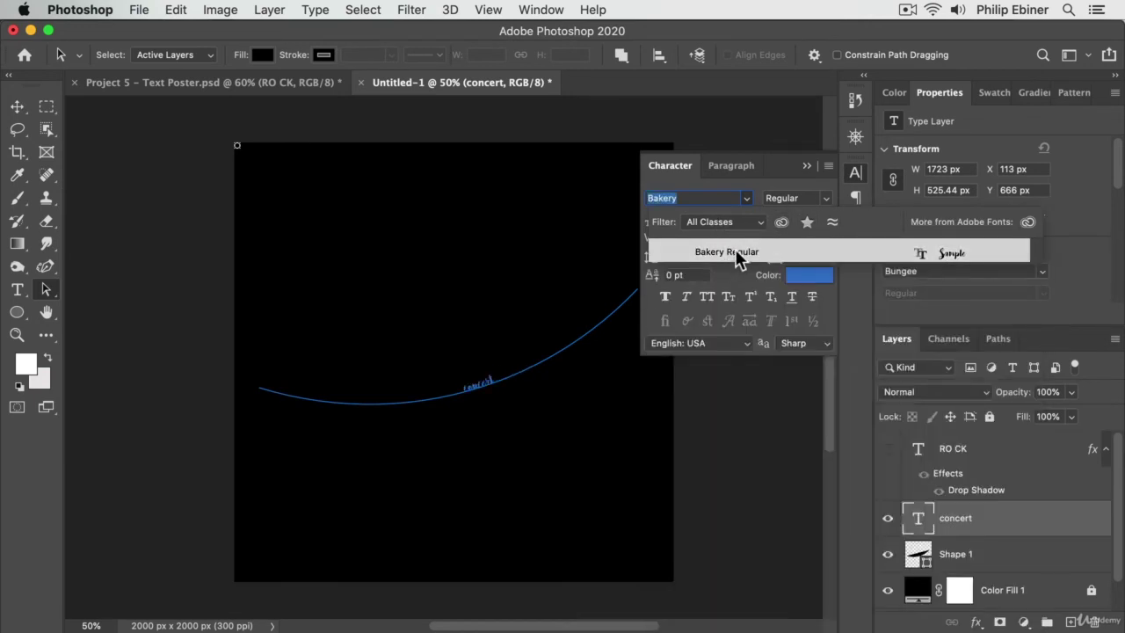
click(735, 250)
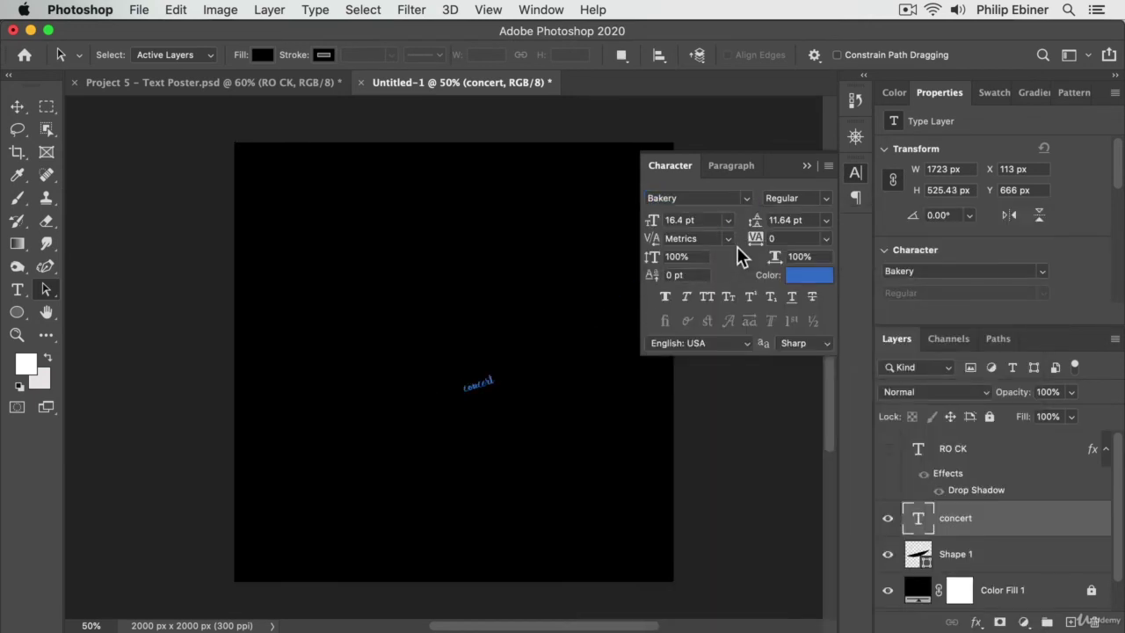
Colour the concert text white (ffffff) and set its font size to 146.4 pt
click(817, 274)
drag(808, 268, 639, 83)
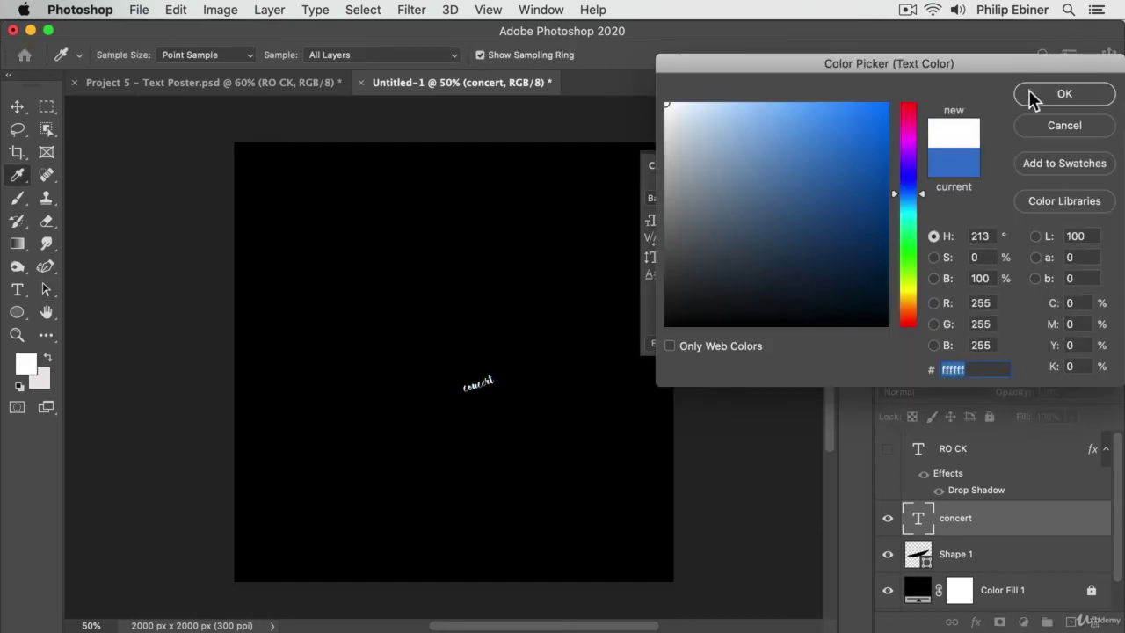
click(1033, 94)
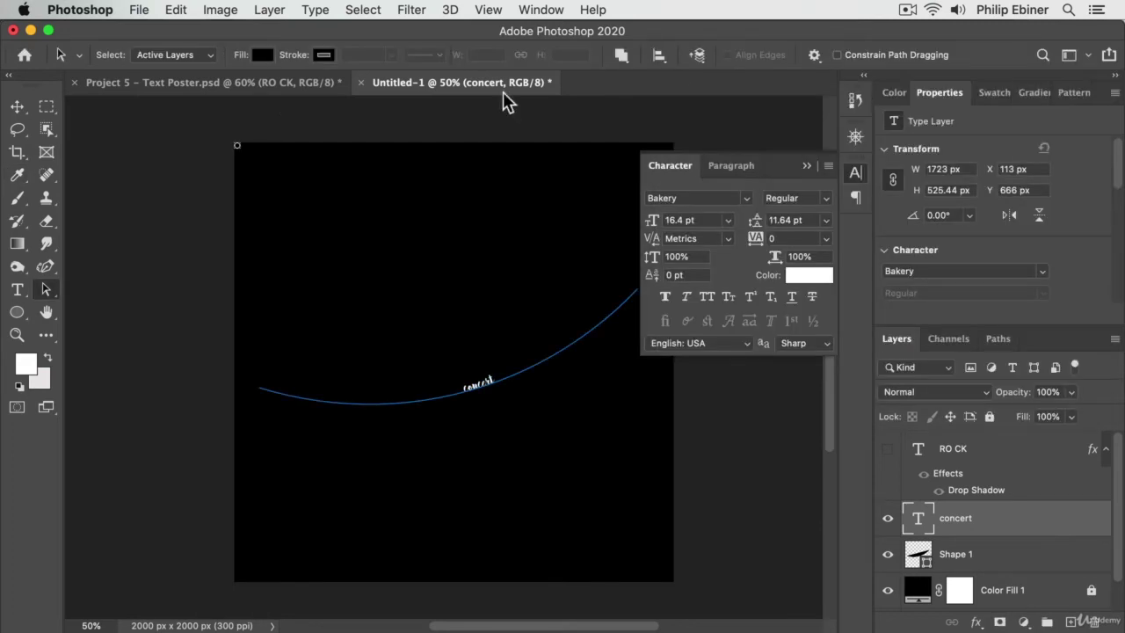
click(682, 221)
text(146.4)
key(Return)
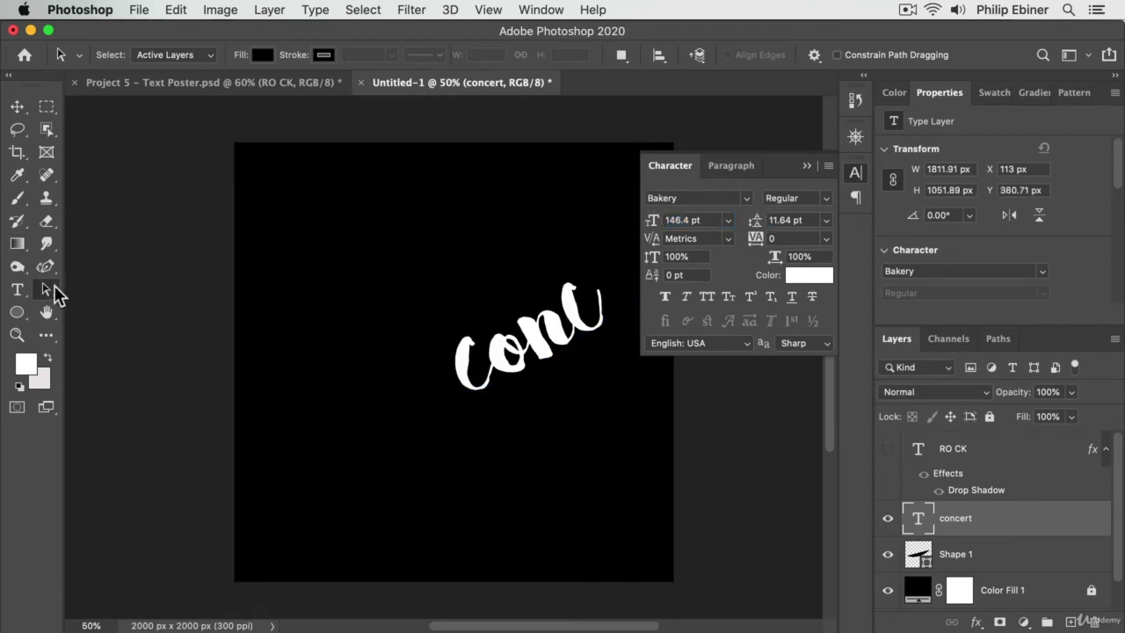
Slide the text's starting point back along the curve with the Path Selection Tool so the whole word concert fits
drag(475, 396, 422, 432)
click(858, 173)
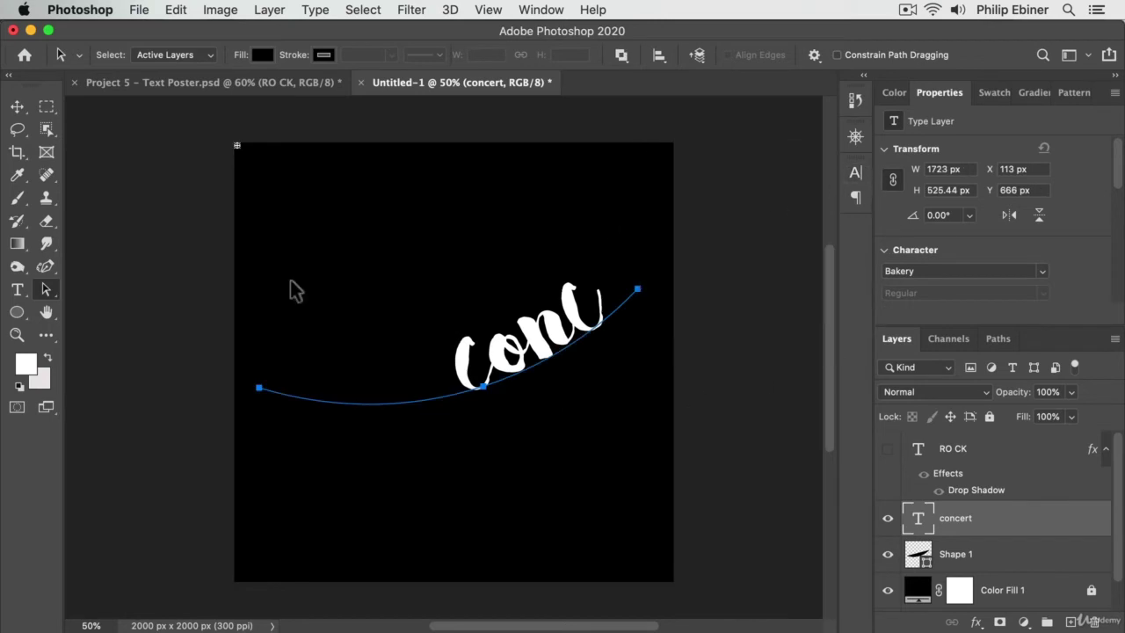
click(44, 288)
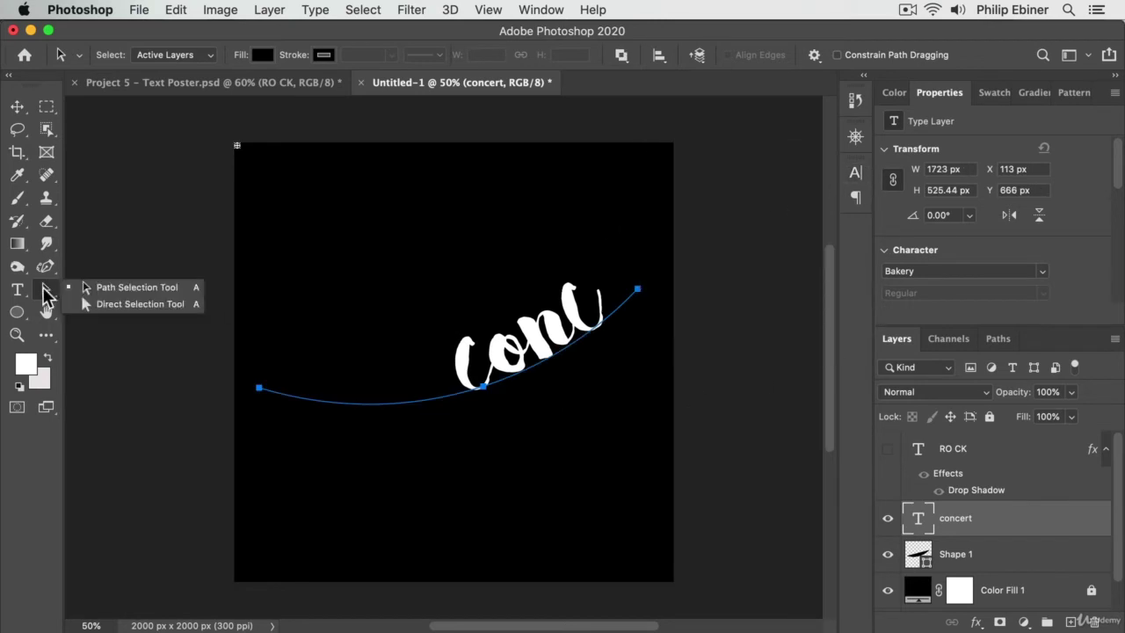
click(130, 288)
drag(363, 394, 327, 386)
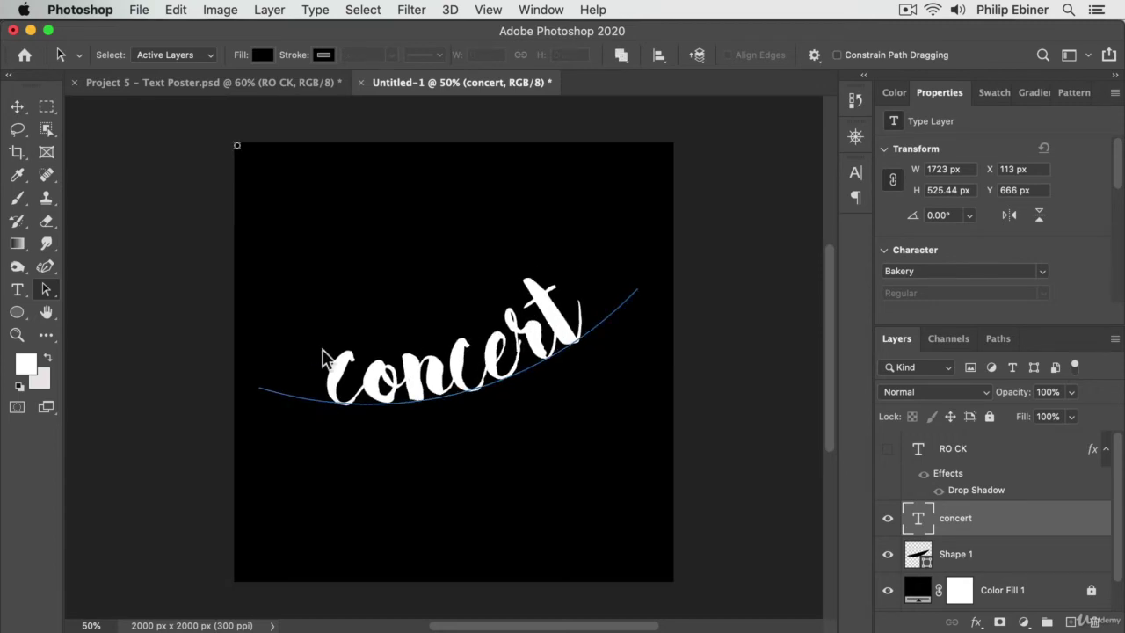
Show the RO CK layer again and move the concert layer above it
click(16, 107)
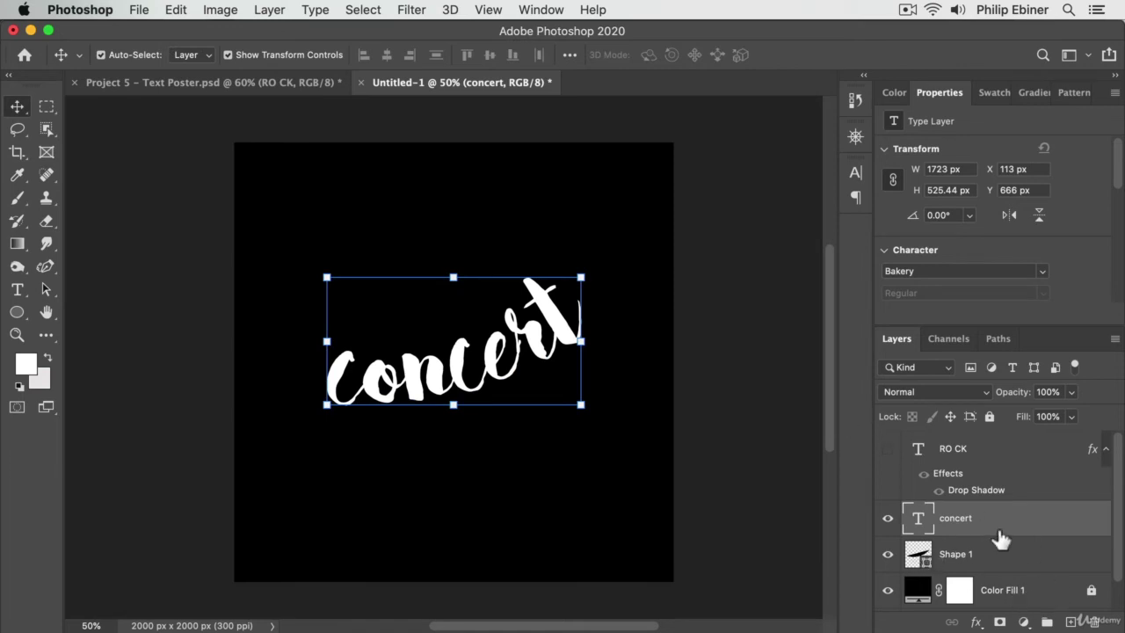
scroll(1000, 538, down, 1)
scroll(976, 532, up, 1)
click(888, 448)
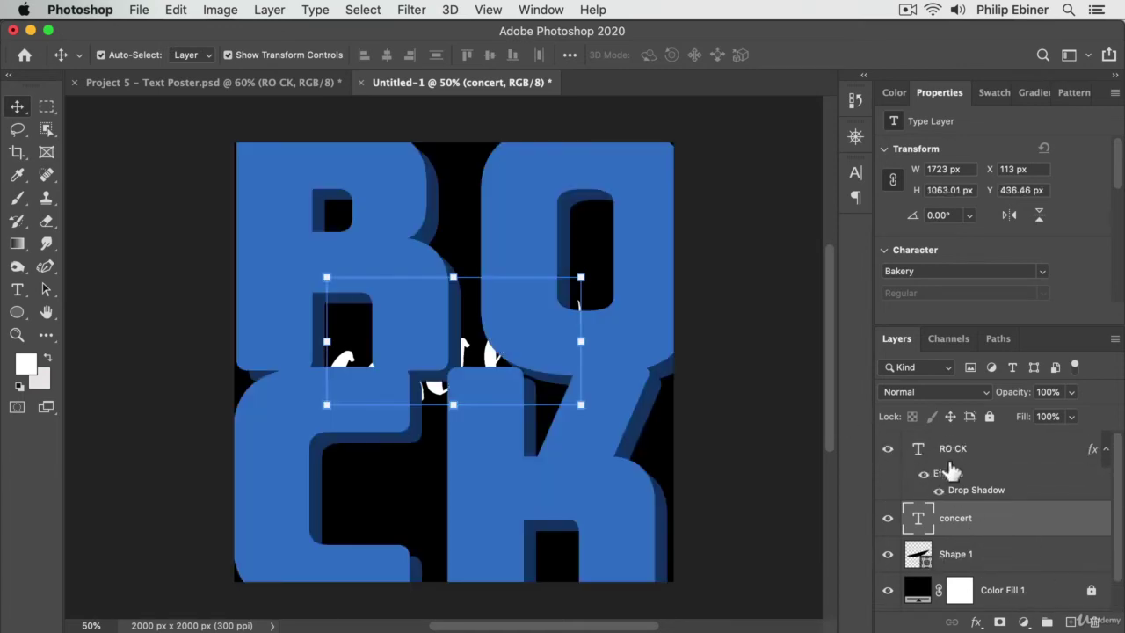
drag(962, 517, 946, 443)
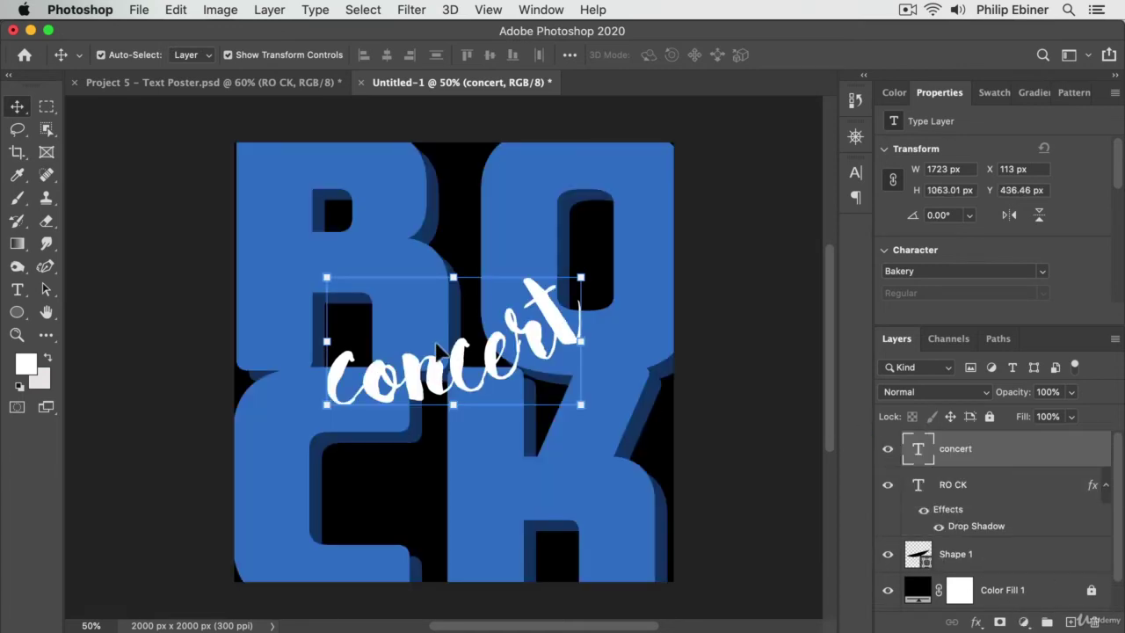
Enlarge the concert lettering to about 216 pt across the middle of the poster and open its character settings
drag(583, 276, 720, 191)
key(super+z)
key(super+z)
key(Return)
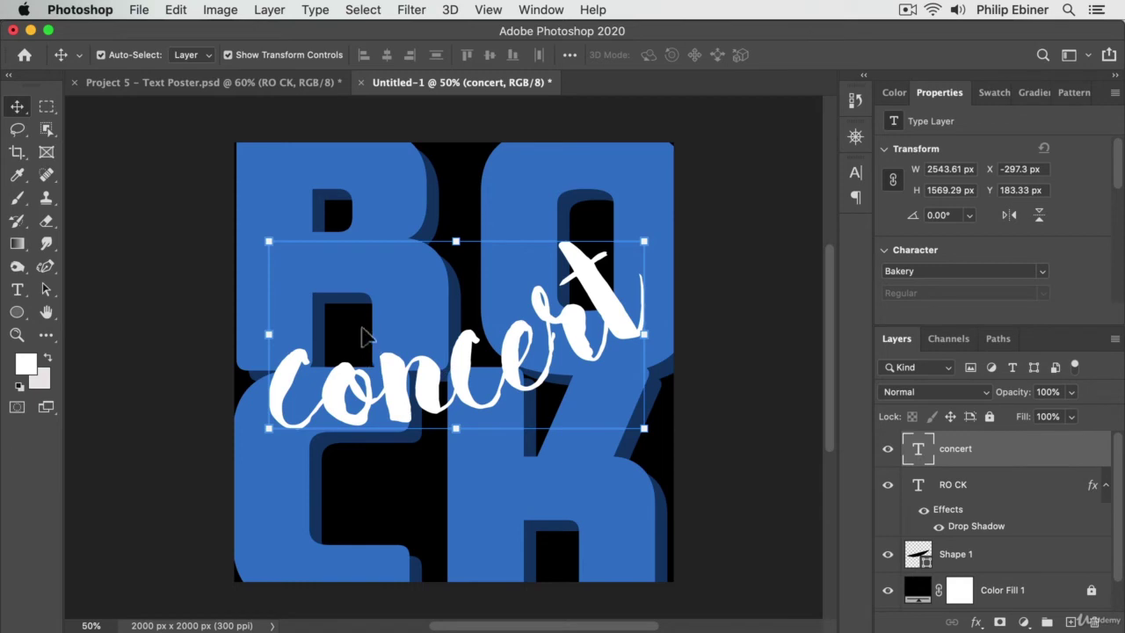
click(856, 173)
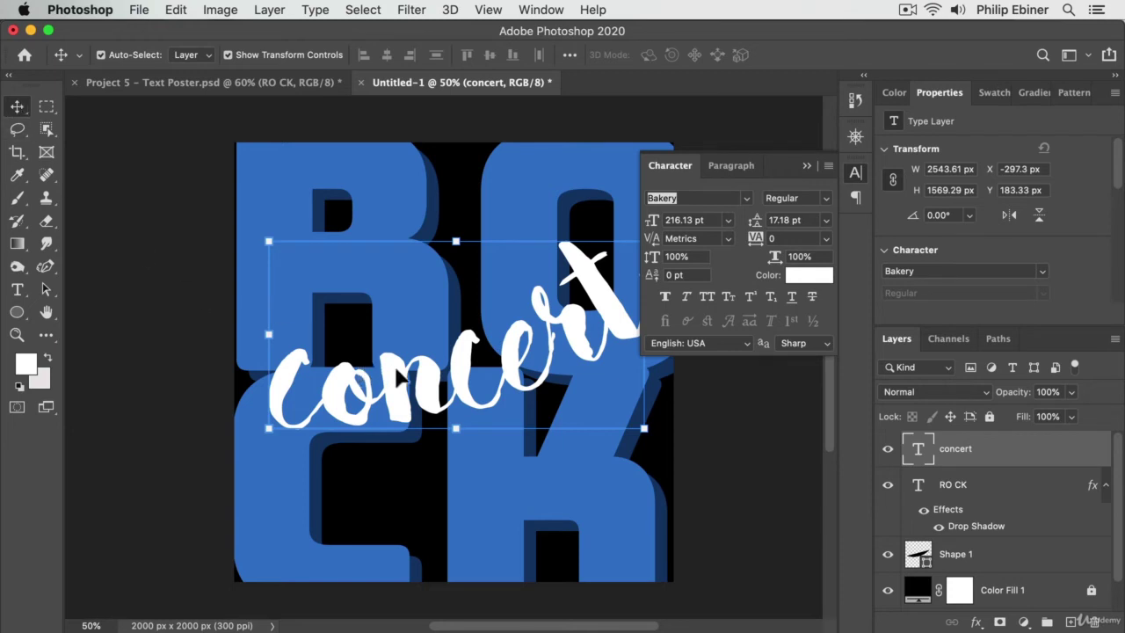
Delete the Shape 1 layer, leave nothing selected and close the character settings
click(745, 442)
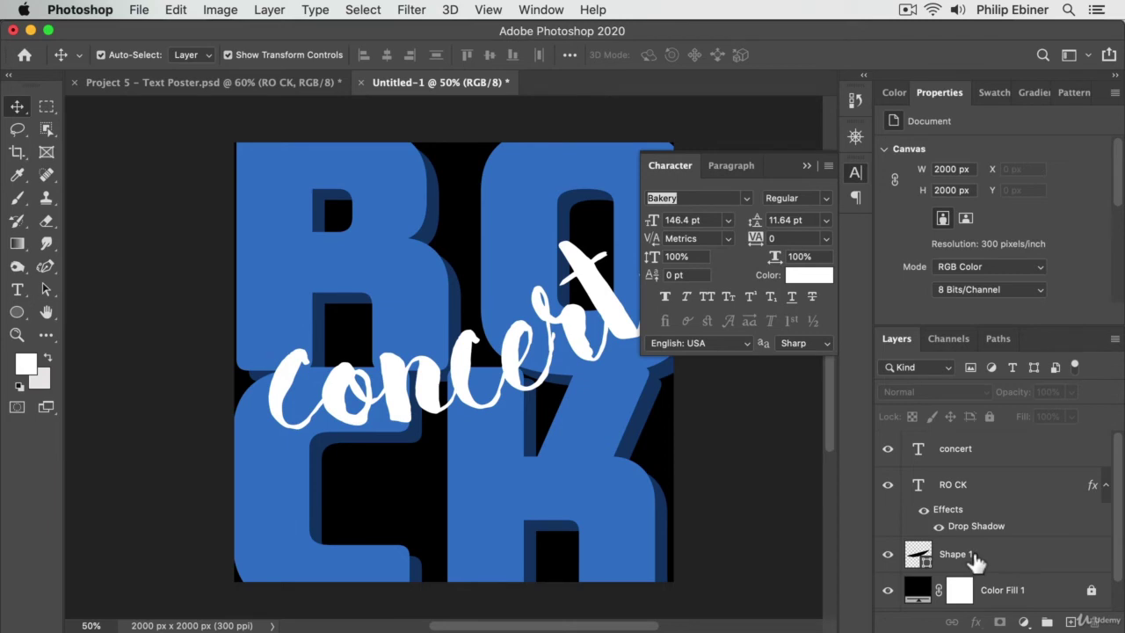
click(975, 557)
key(BackSpace)
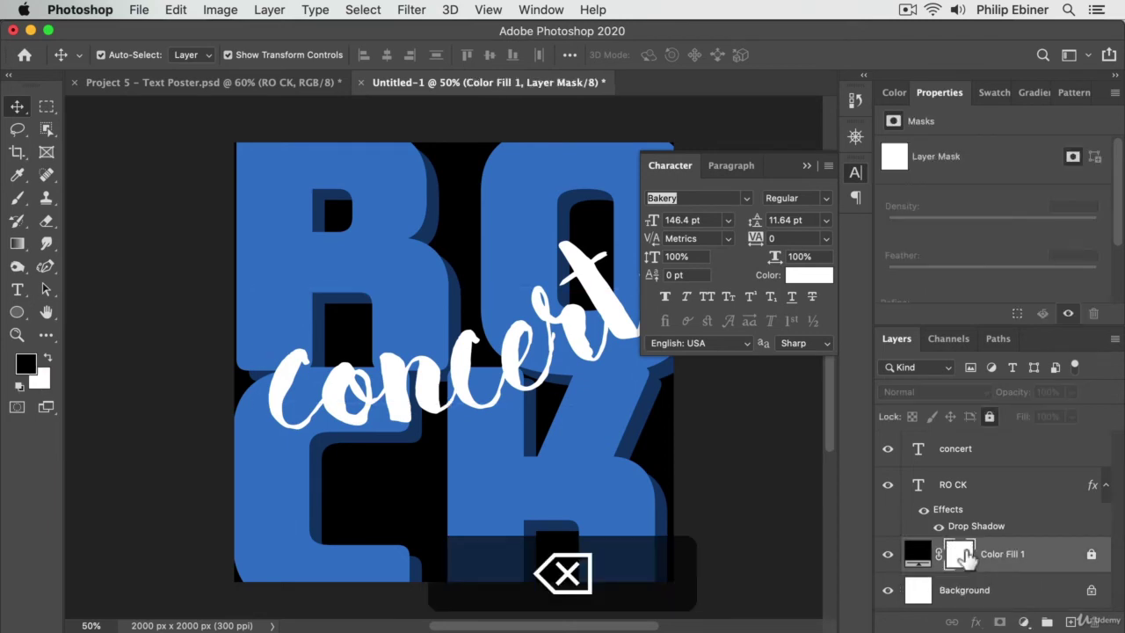
click(797, 454)
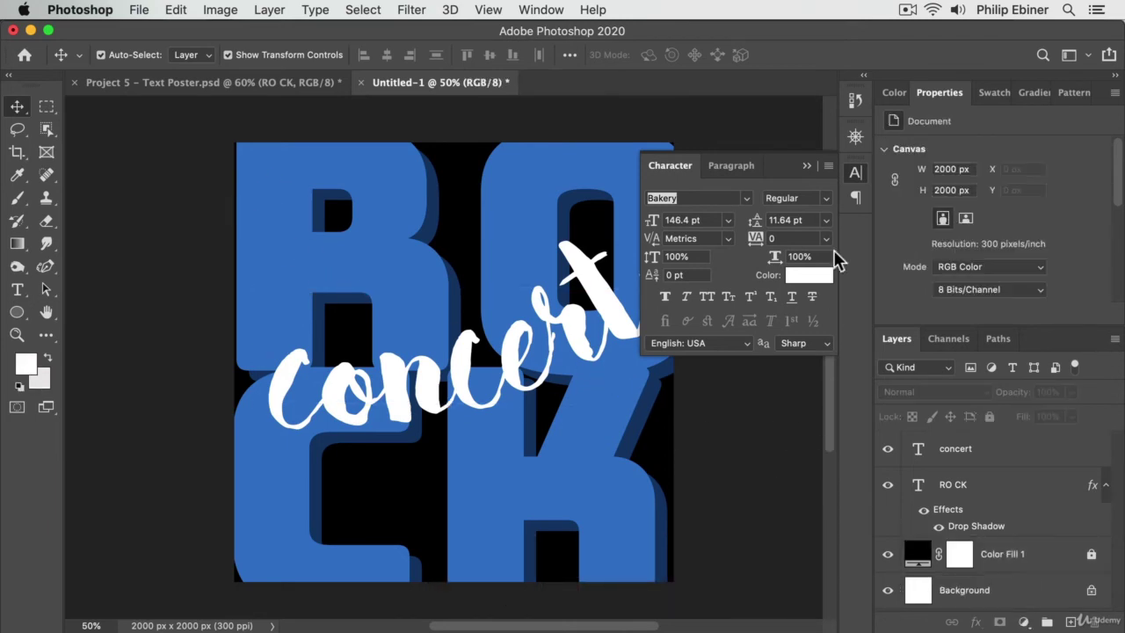
click(857, 173)
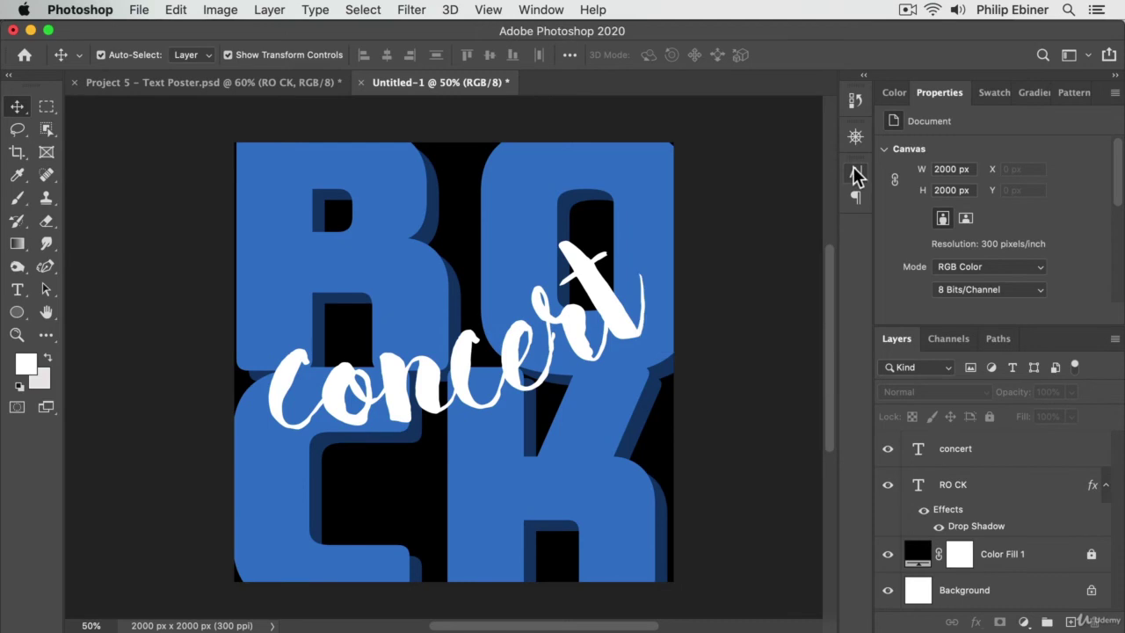
Check the font settings of the TOWN SQUARE text in the reference poster, Project 5 - Text Poster.psd, and return to Untitled-1
click(185, 83)
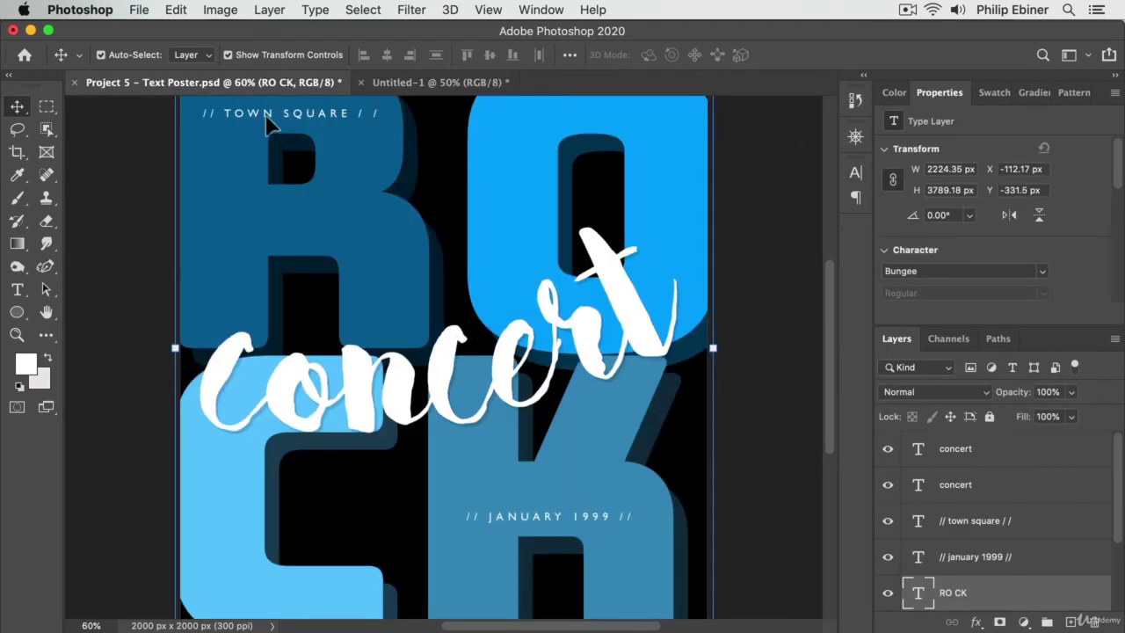
click(268, 119)
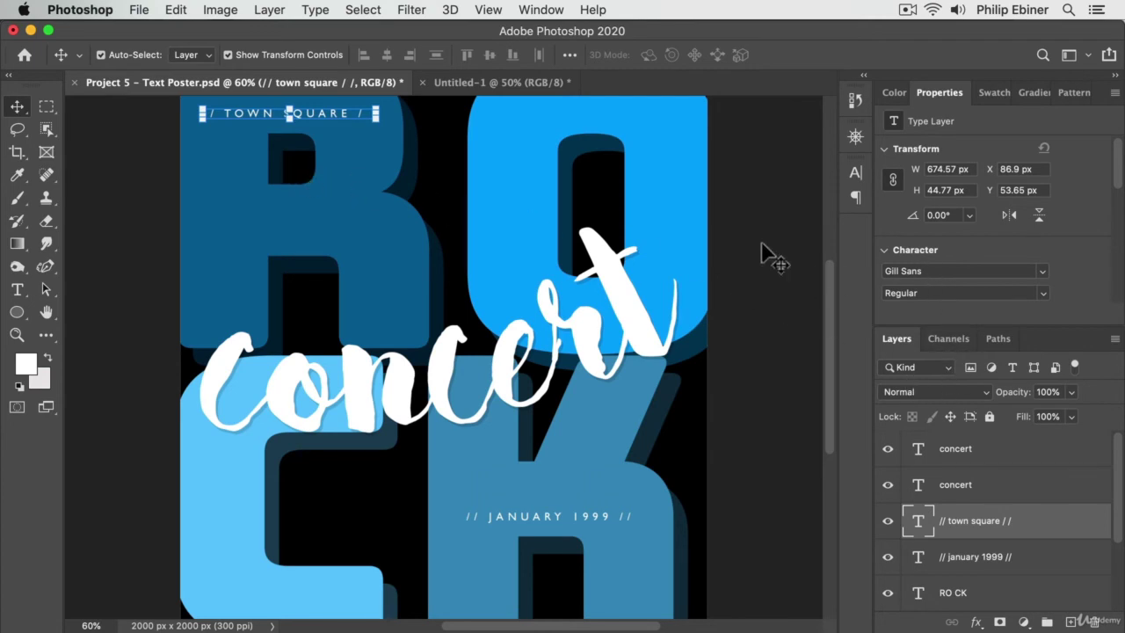
click(461, 83)
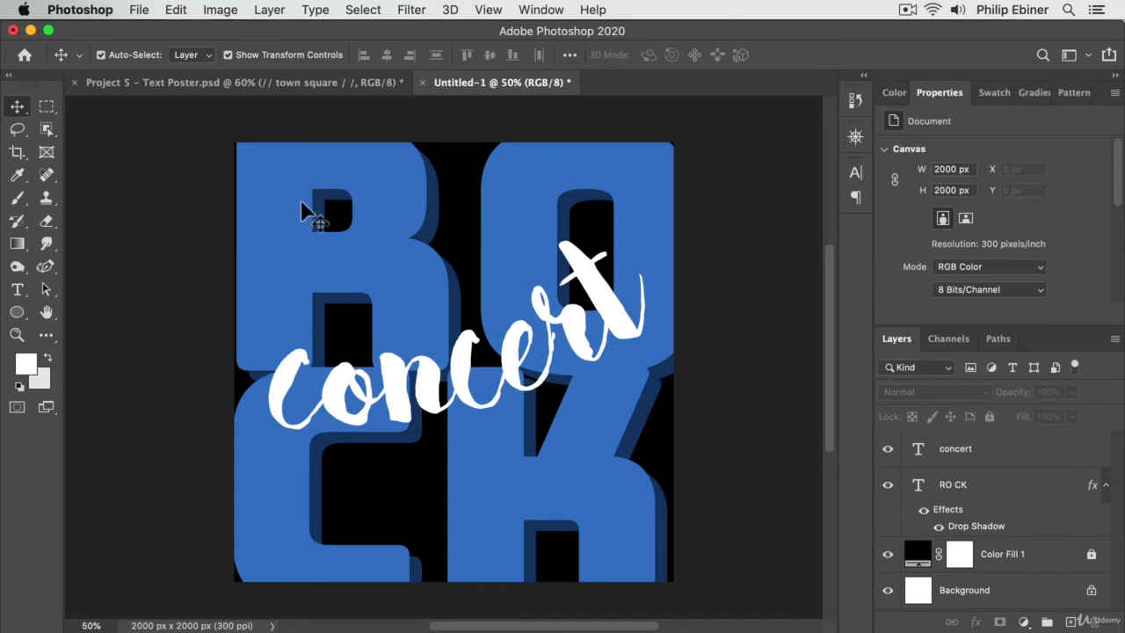
Leave text editing of the ROCK lettering and lock the RO CK layer completely
key(t)
click(320, 172)
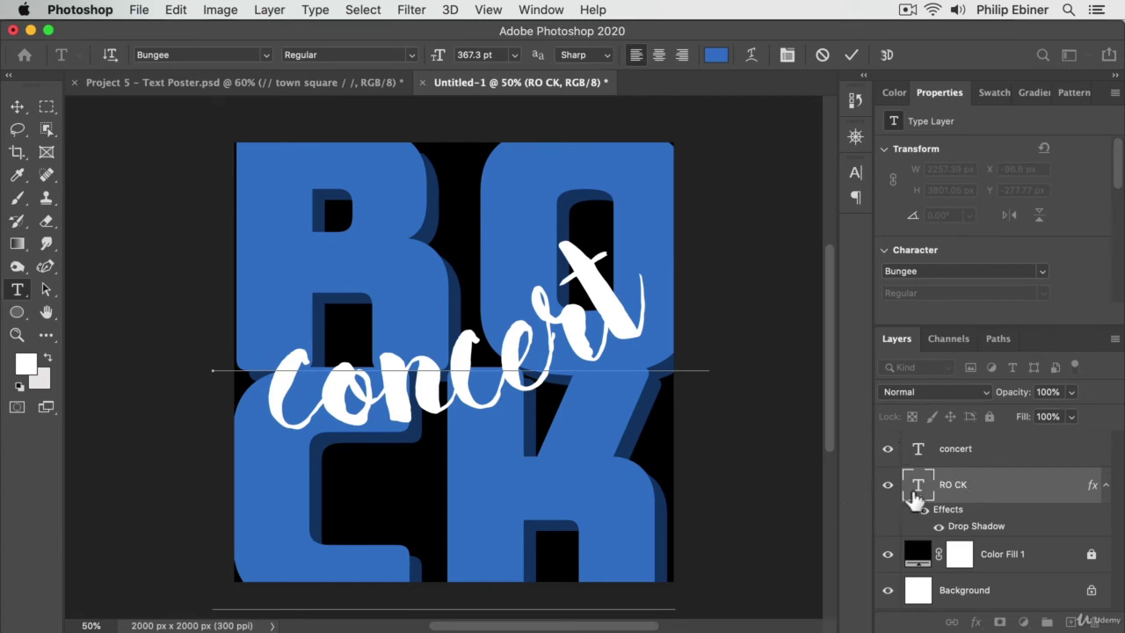
click(1002, 475)
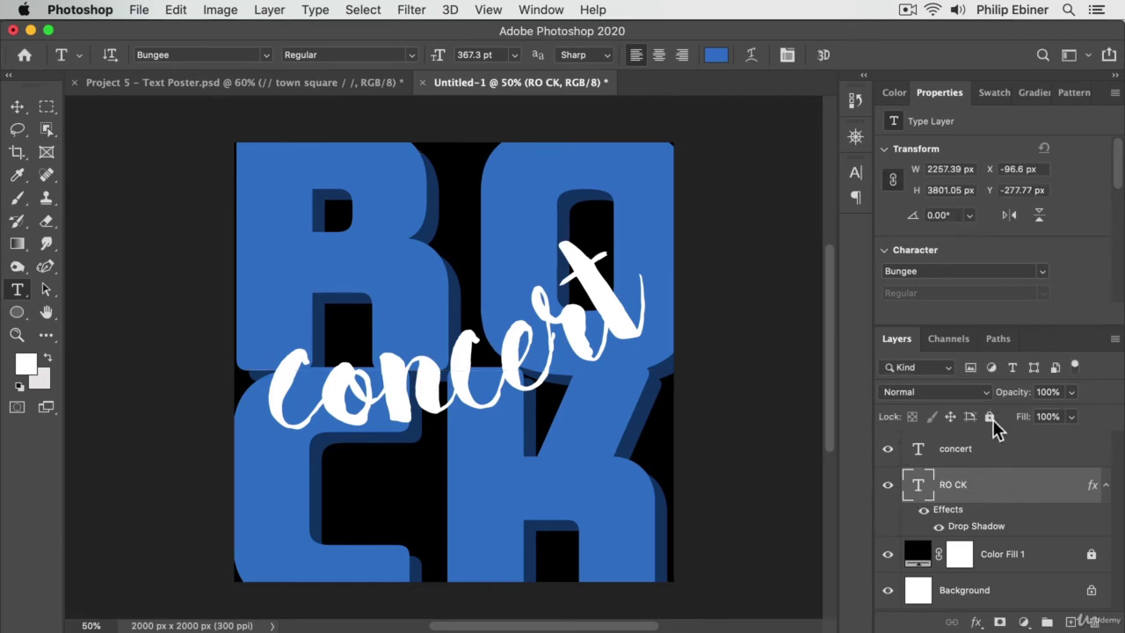
click(989, 417)
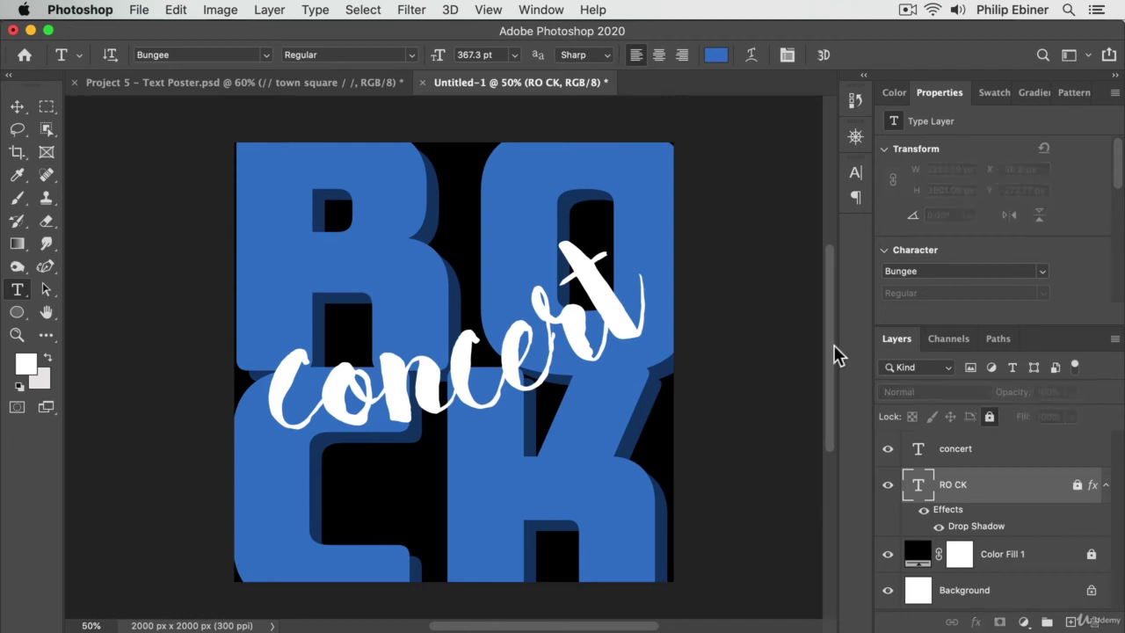
Try to start a new text line on top of the locked ROCK lettering
click(316, 187)
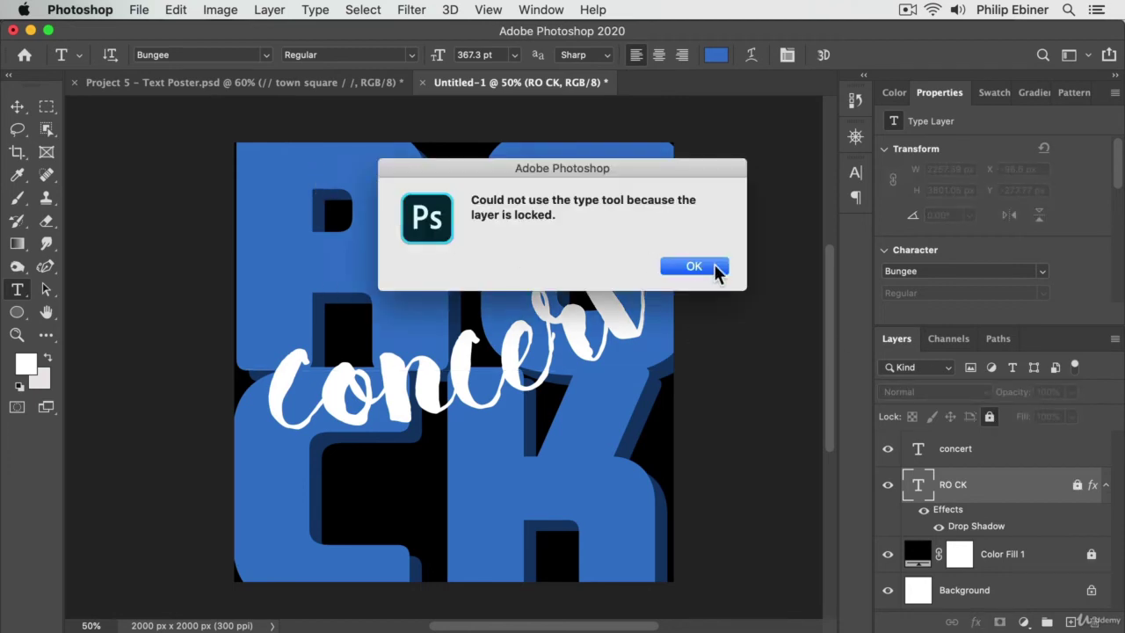
click(693, 266)
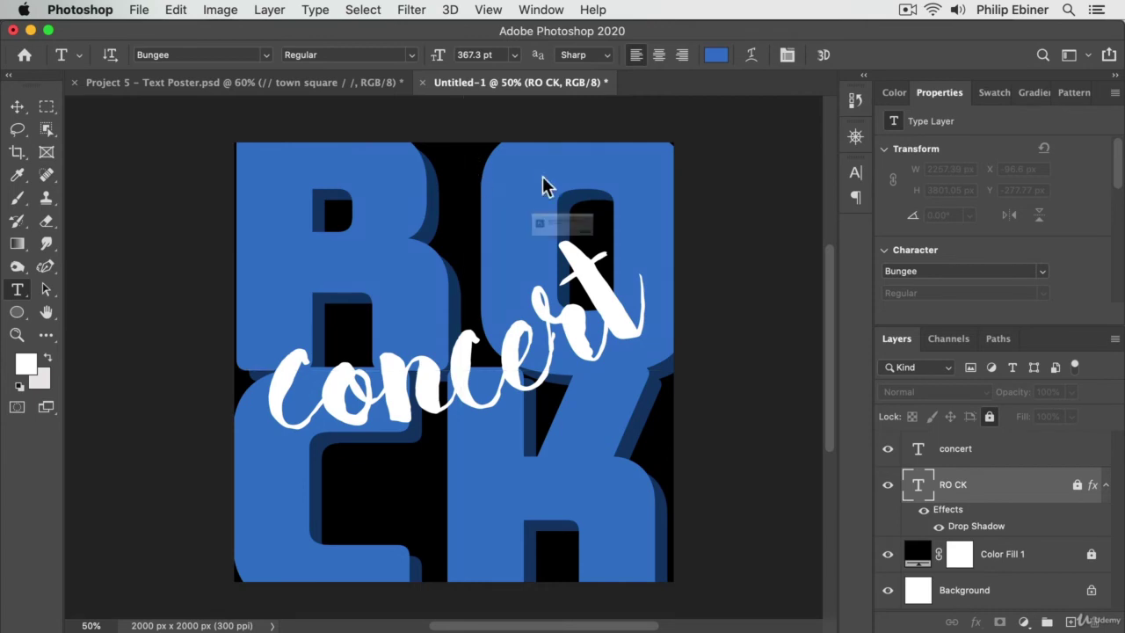
click(703, 269)
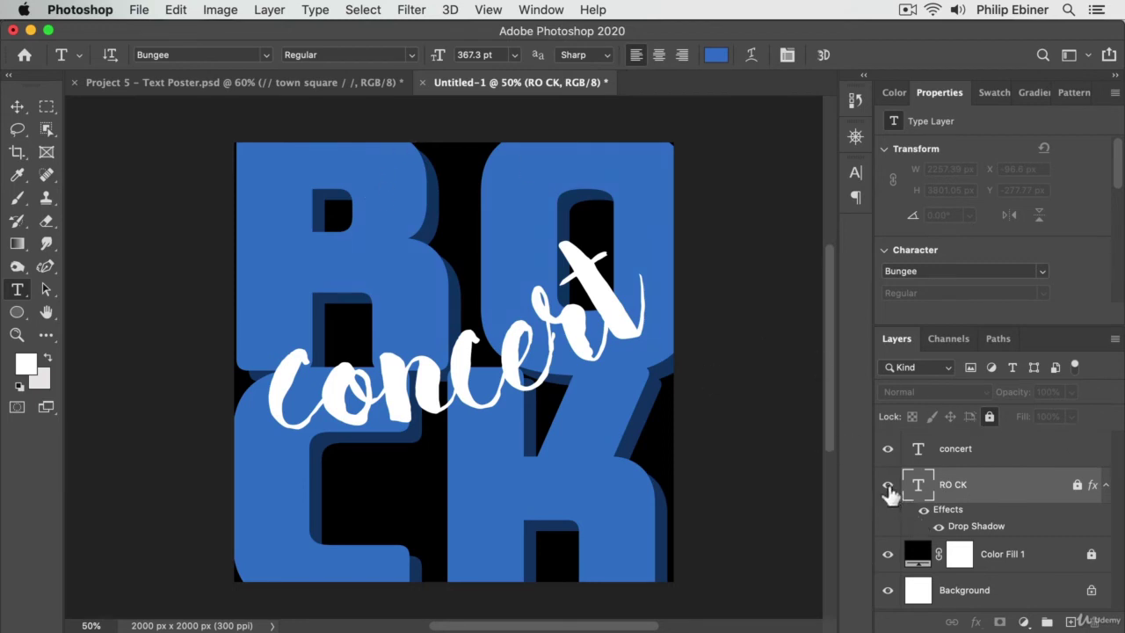
Hide the RO CK layer and start a new text line in the upper part of the black poster
key(super)
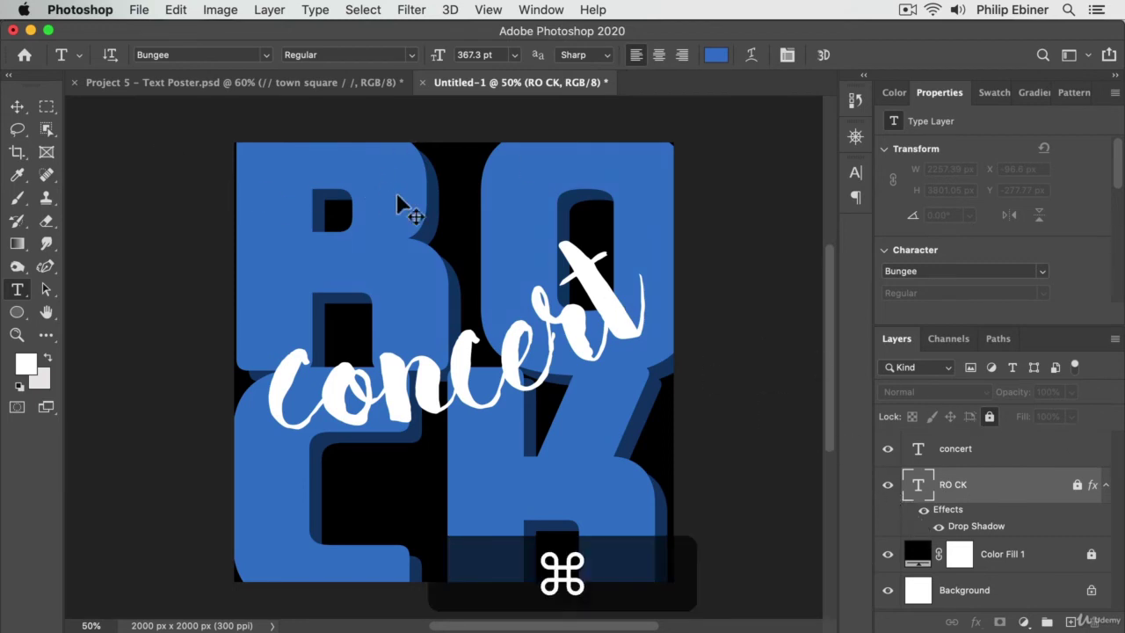
click(887, 484)
click(335, 193)
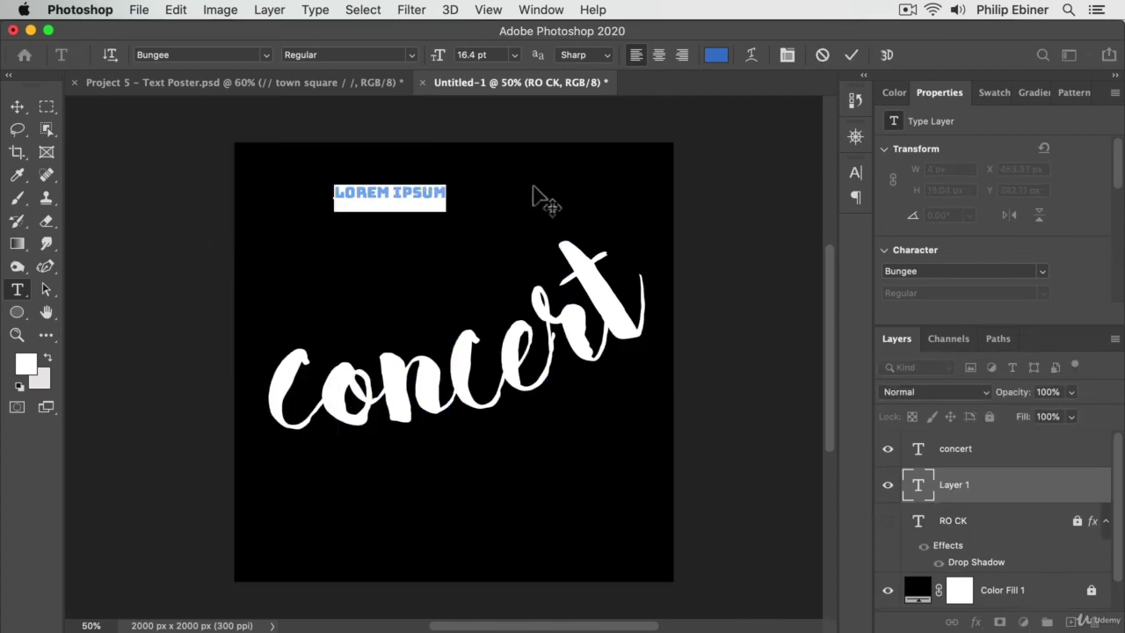
Set the new text line's font to Gill Sans Light and its colour to white (ffffff)
click(235, 54)
text(gill)
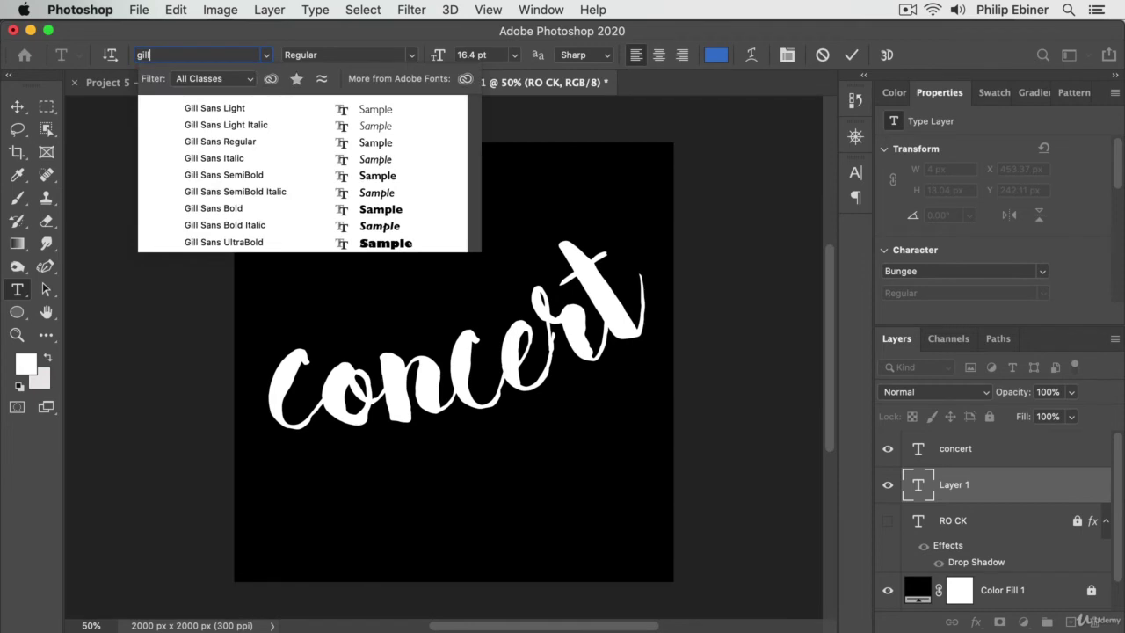
click(224, 110)
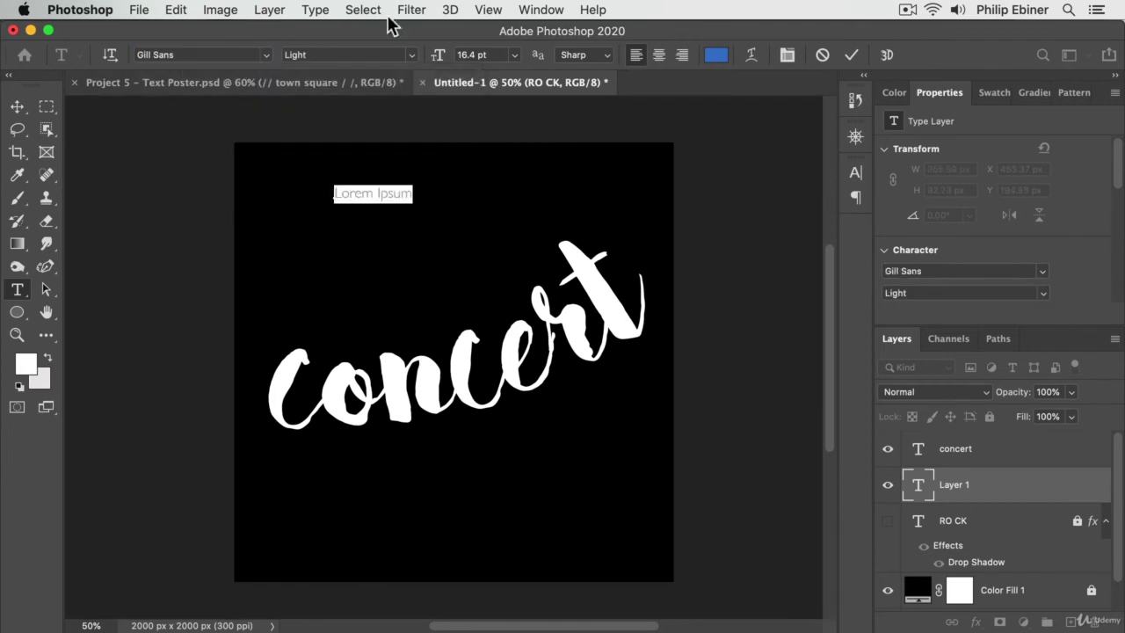
click(711, 54)
click(666, 104)
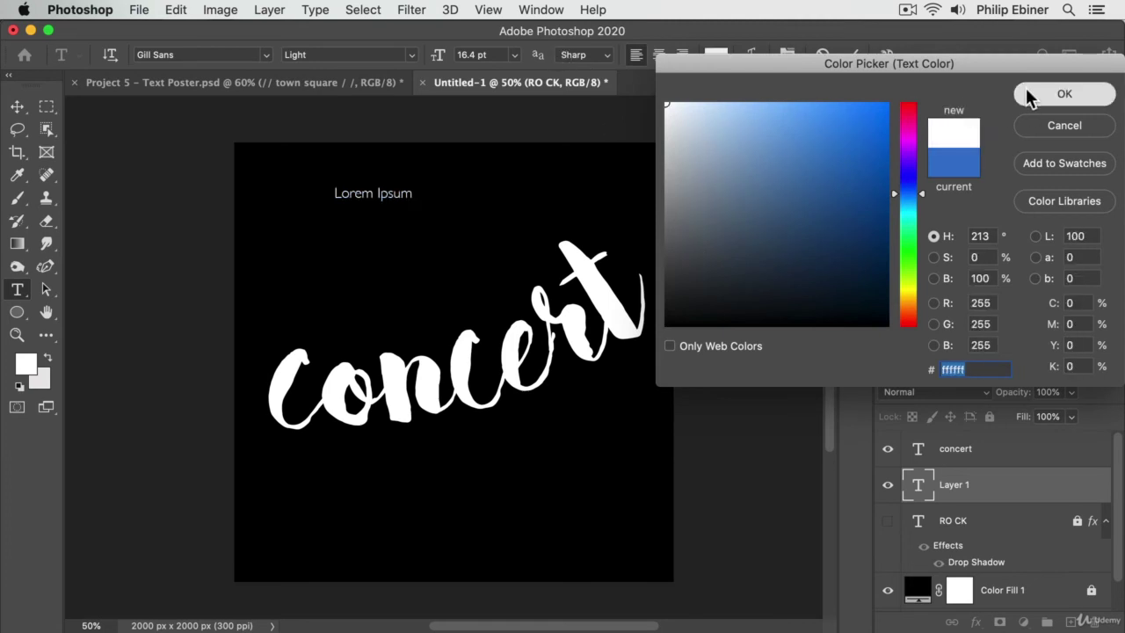
click(1030, 97)
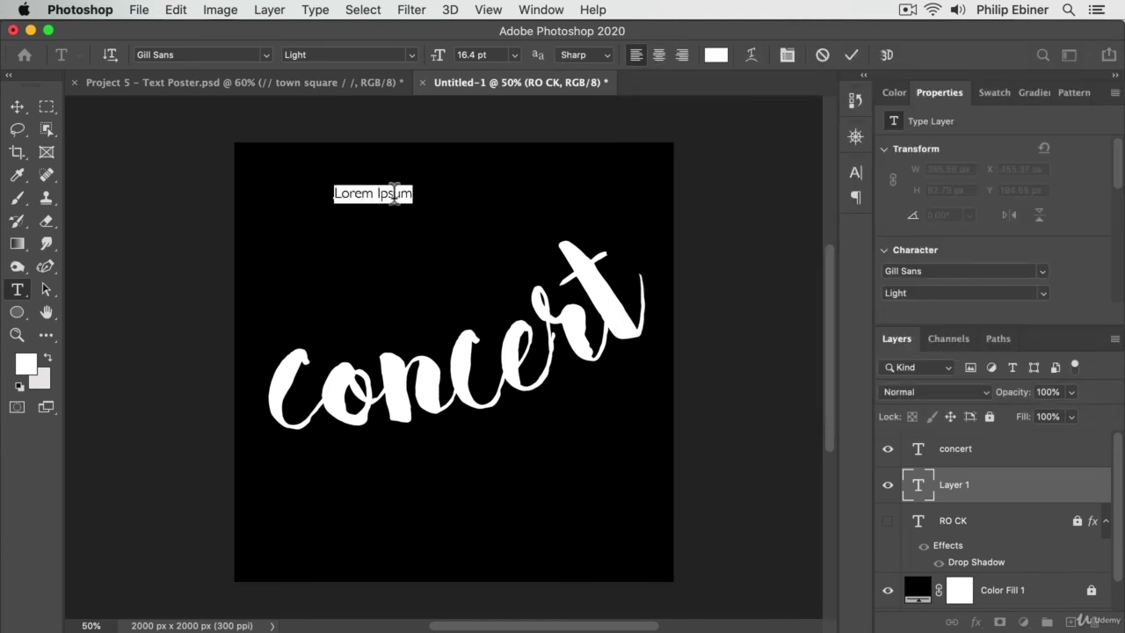
Replace the placeholder text with "// TOWN SQUARE //" in capitals
key(BackSpace)
text(// to)
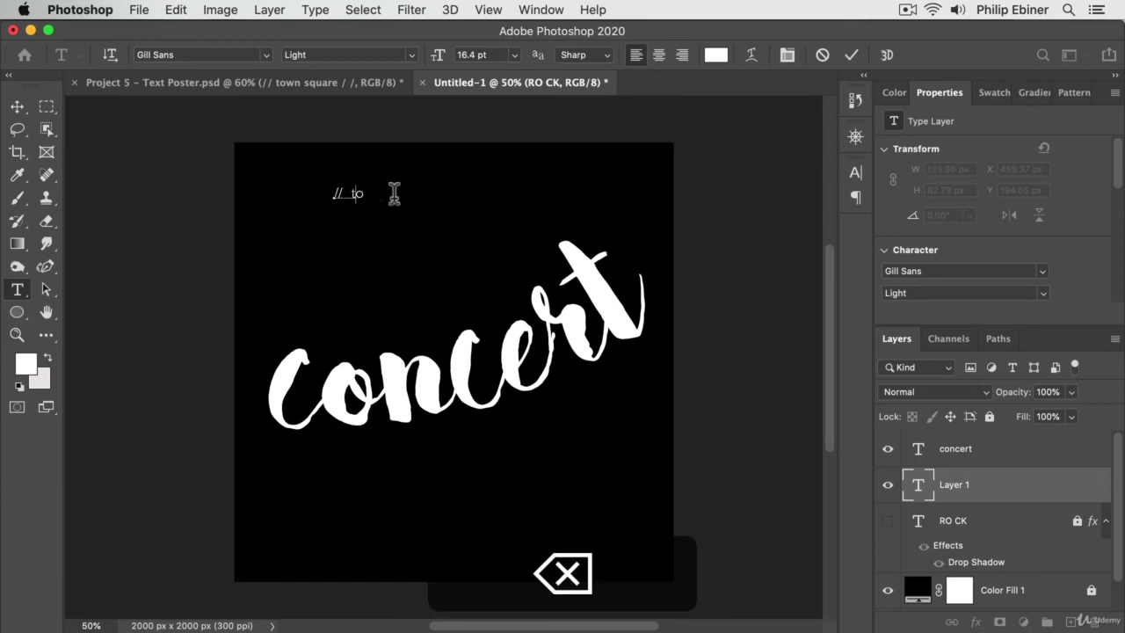
text(wnTOWN SQU)
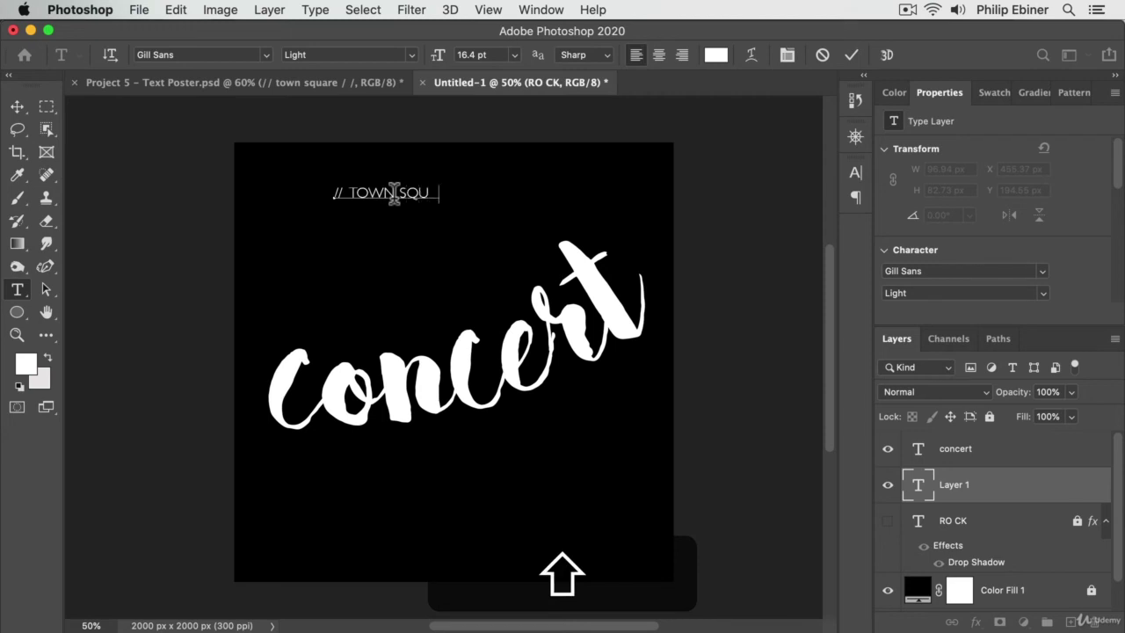
text(ARE //)
Increase the tracking of the whole TOWN SQUARE line to 160
key(super+a)
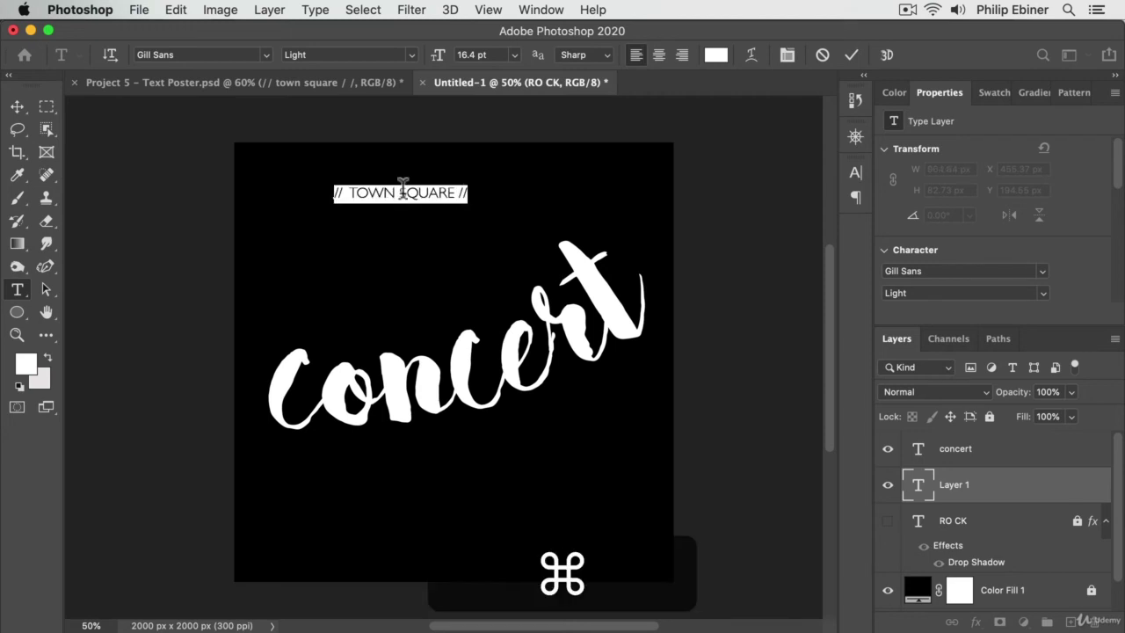
click(857, 173)
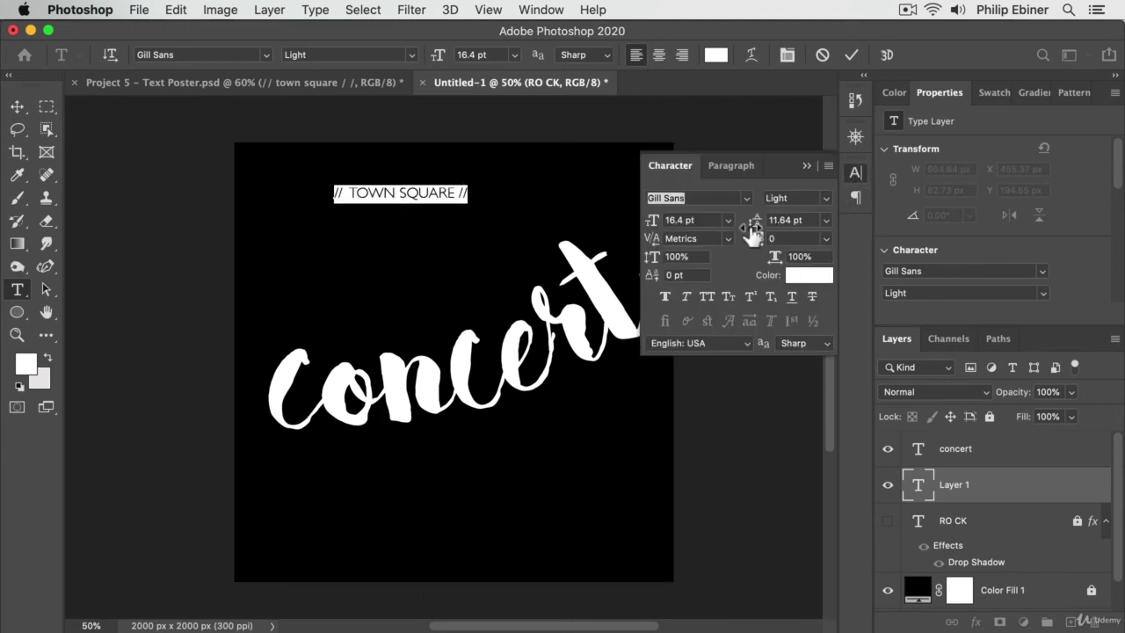
drag(755, 238, 757, 240)
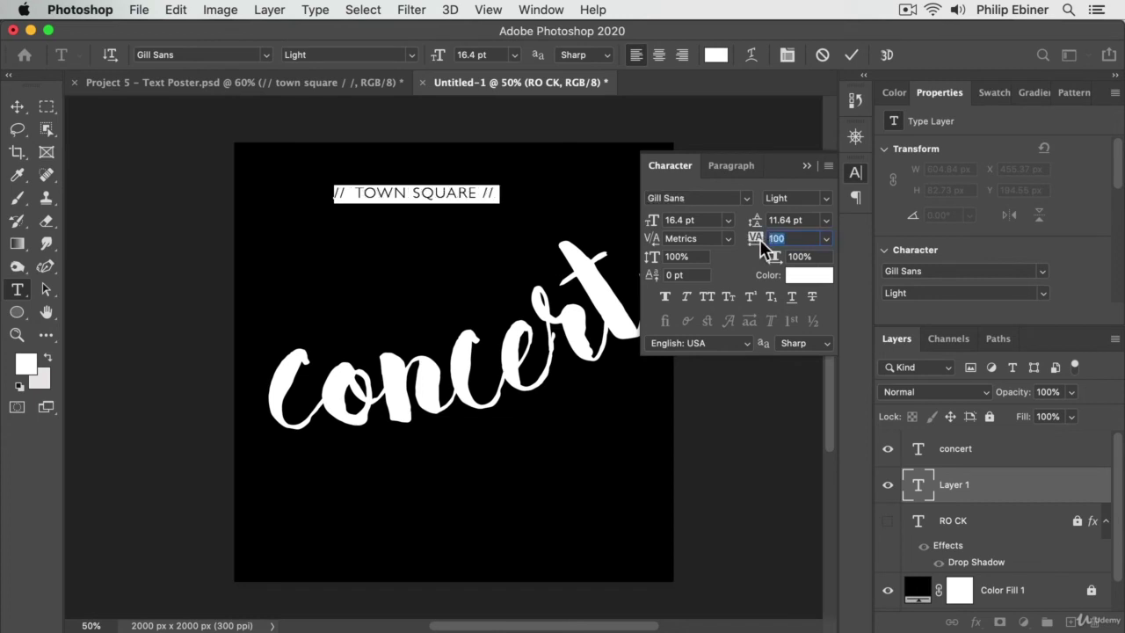
key(Up)
key(Up)
key(Up)
key(Up)
key(Up)
key(Up)
Move the TOWN SQUARE line to the poster's upper-left corner and show the RO CK layer again
click(18, 107)
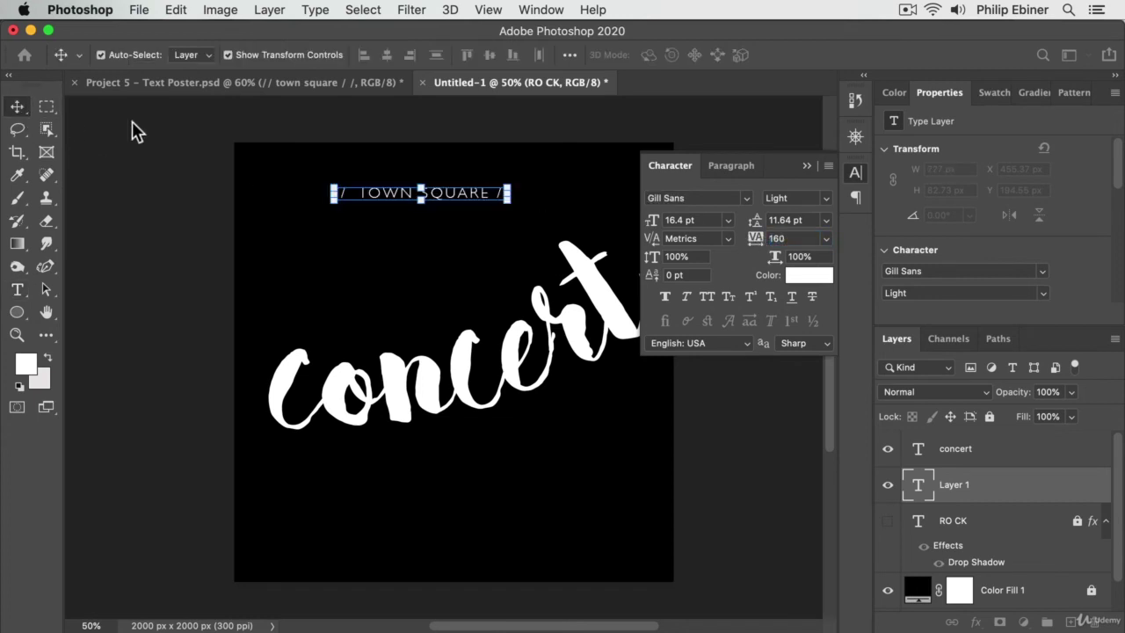
drag(474, 193, 398, 172)
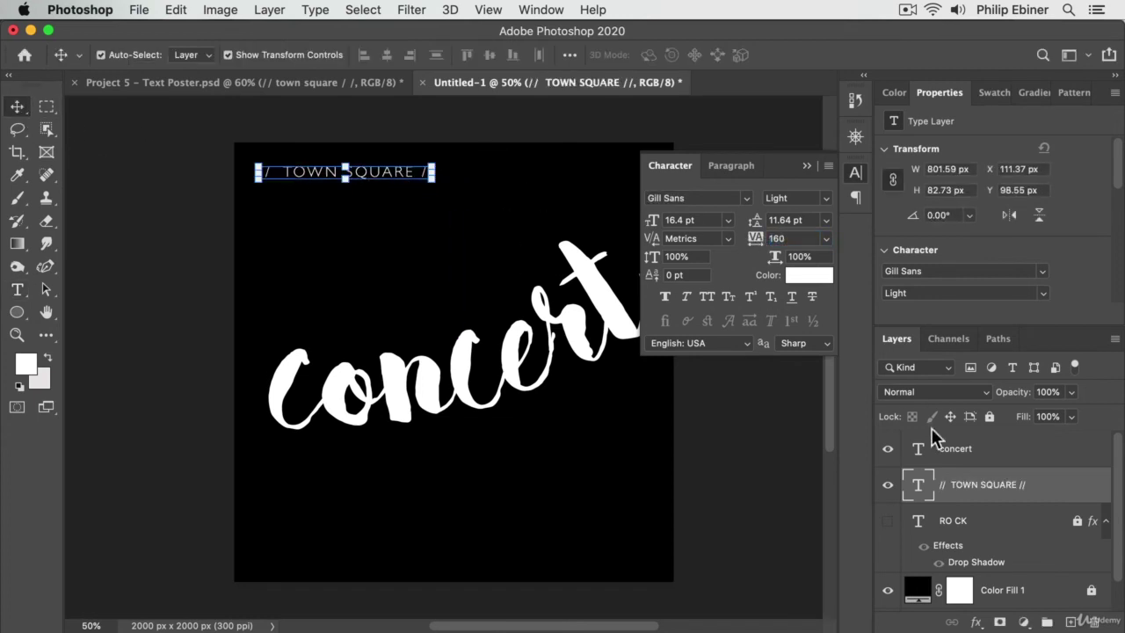
click(888, 520)
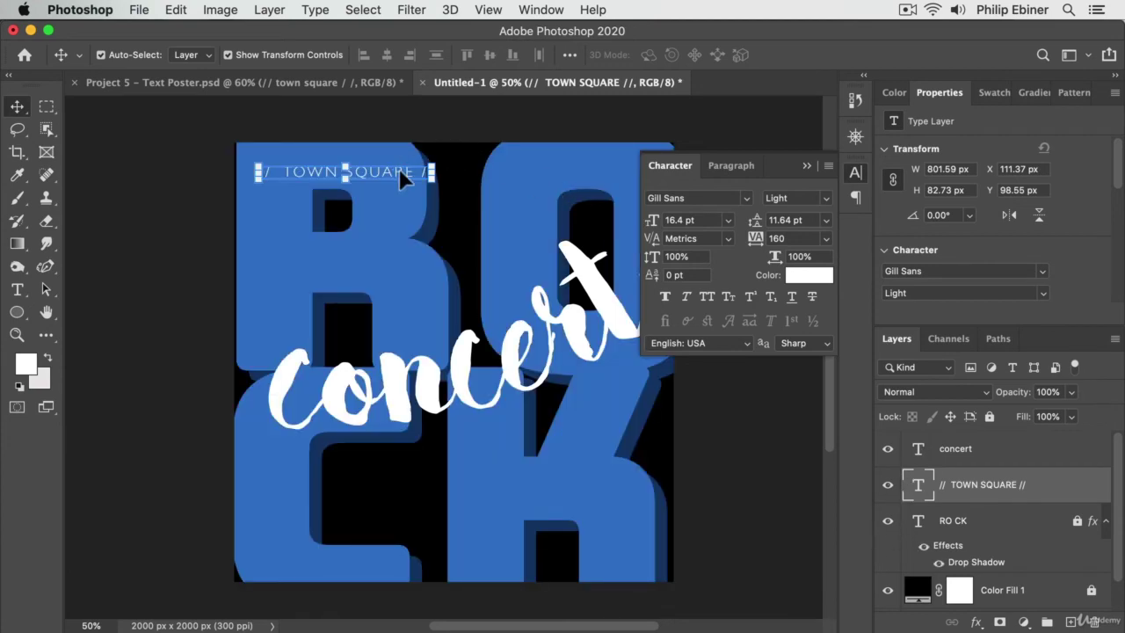
Scale the TOWN SQUARE line to about 86.8% so it fits on the R, and change its font style to Regular
key(super+t)
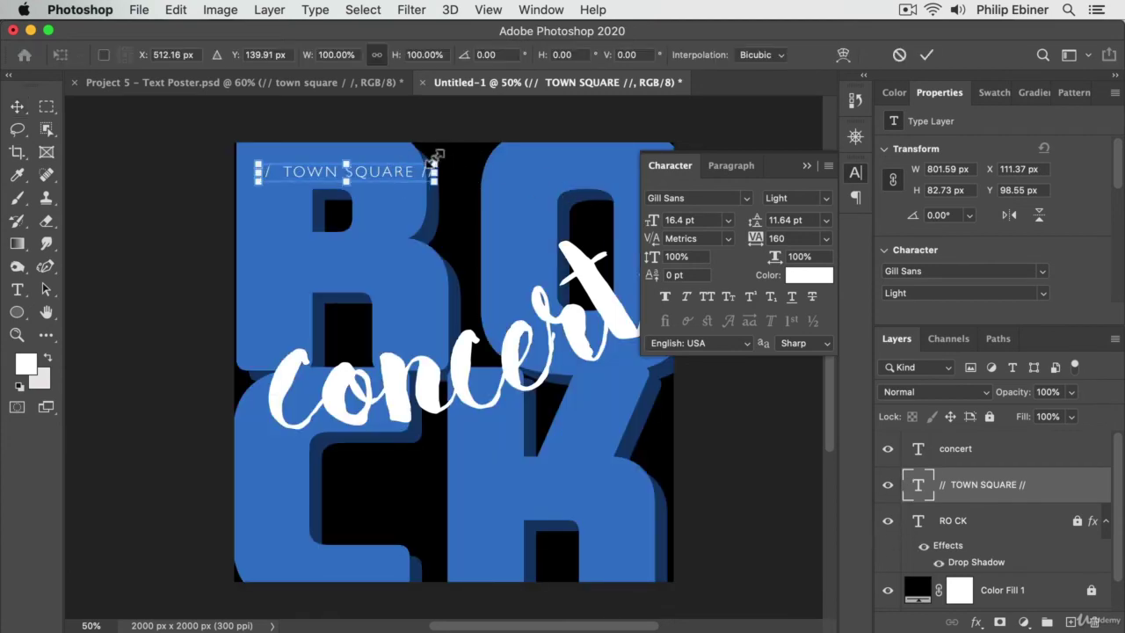
drag(434, 156, 384, 160)
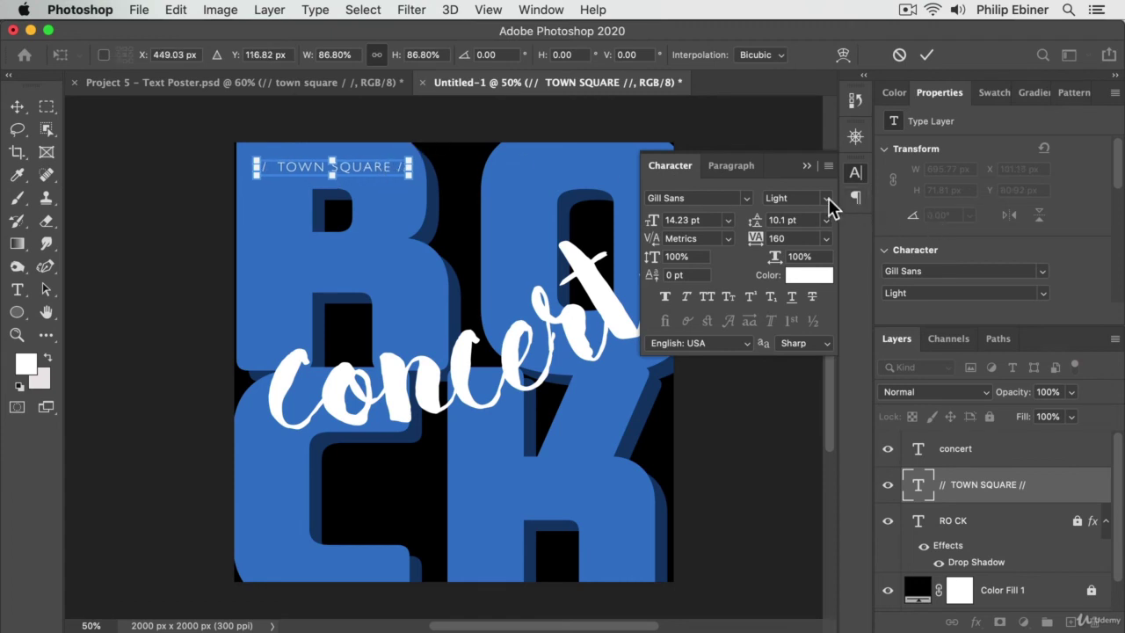
key(Return)
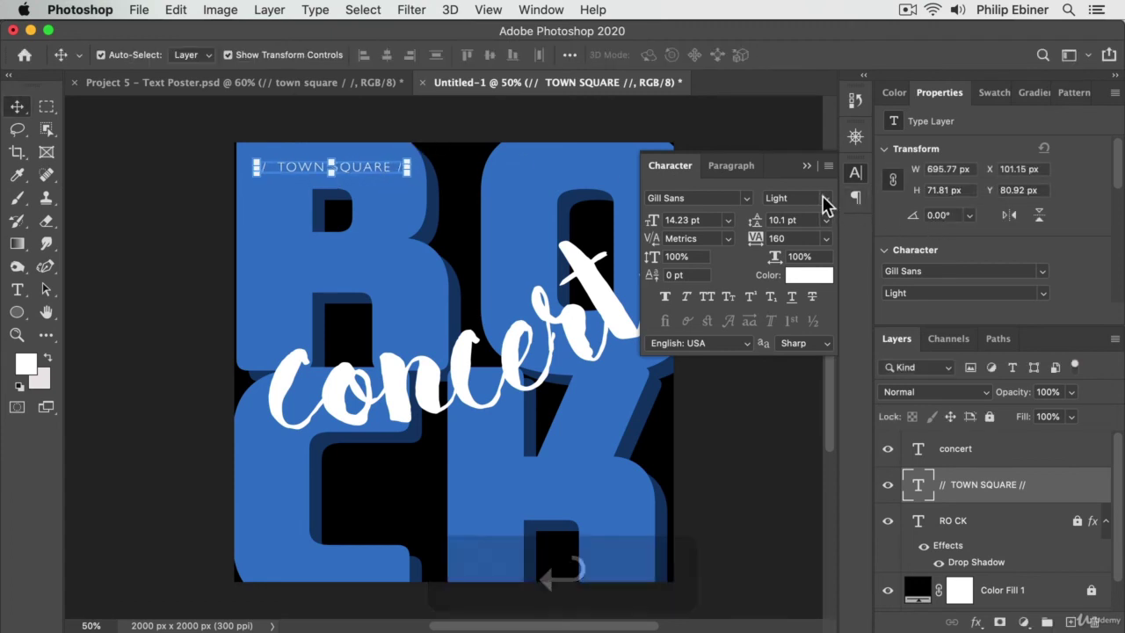
click(827, 204)
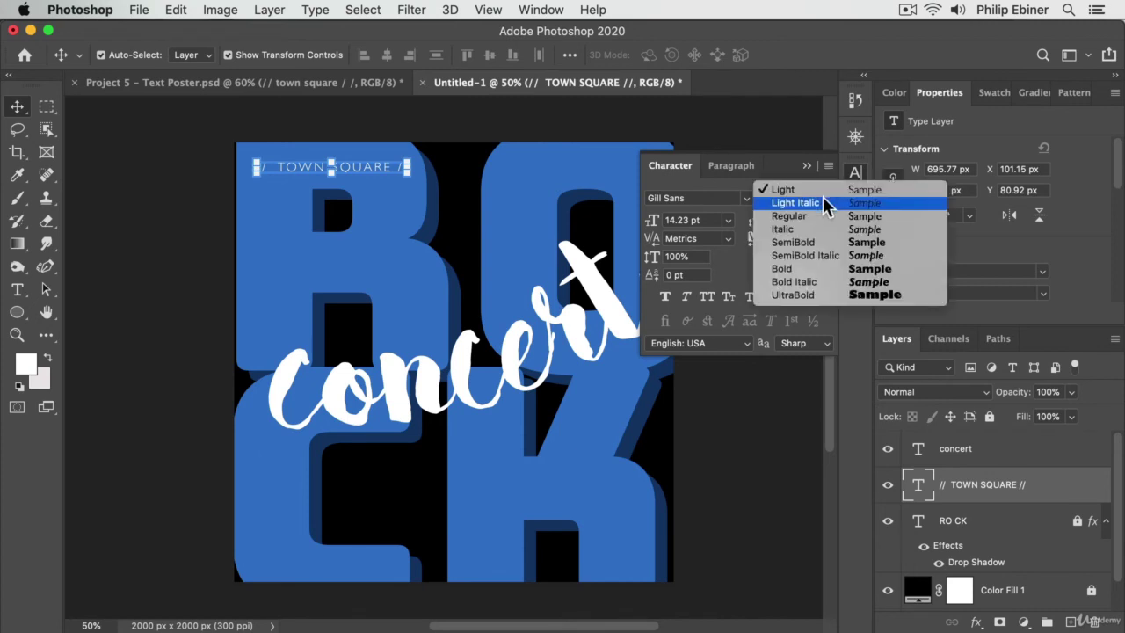
click(809, 223)
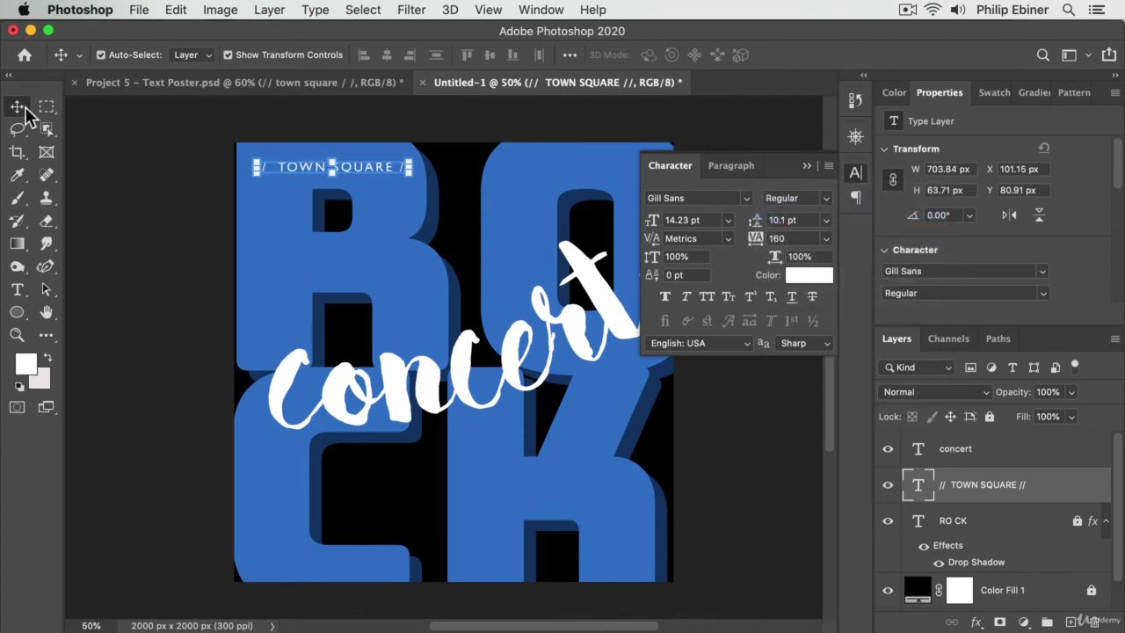
Duplicate the TOWN SQUARE line and place the copy across the middle of the K
click(439, 181)
click(369, 172)
key(alt)
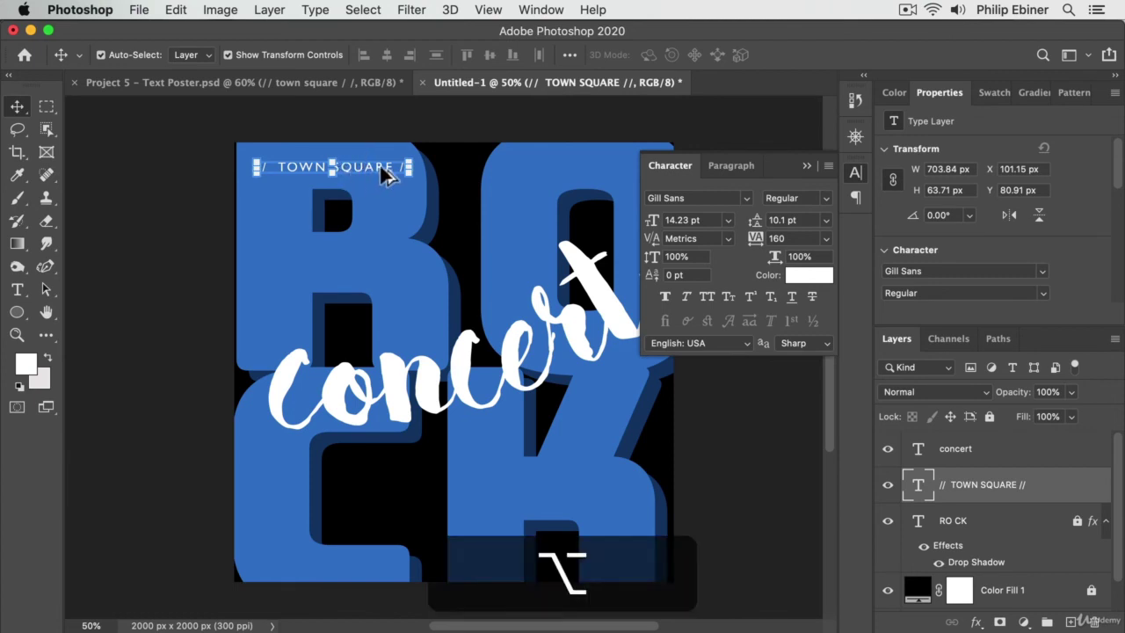
drag(580, 608, 604, 500)
Replace TOWN SQUARE with JANUARY 1999 in the duplicated line on the K, keeping the double slashes at both ends
double_click(605, 501)
double_click(604, 498)
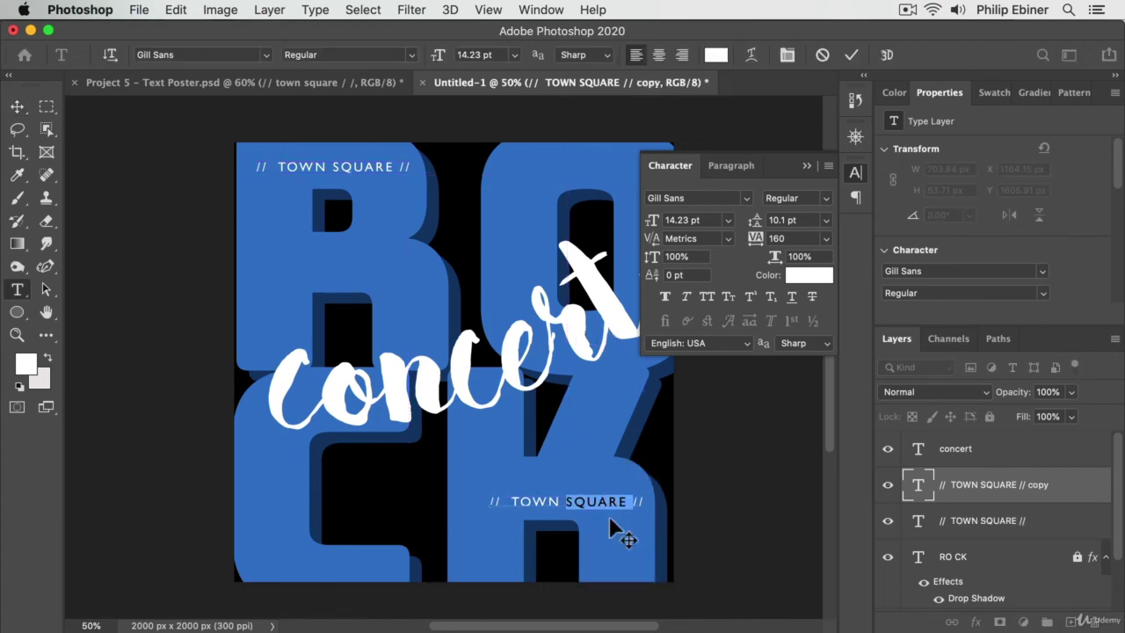
key(BackSpace)
key(BackSpace)
key(BackSpace)
key(BackSpace)
key(BackSpace)
key(BackSpace)
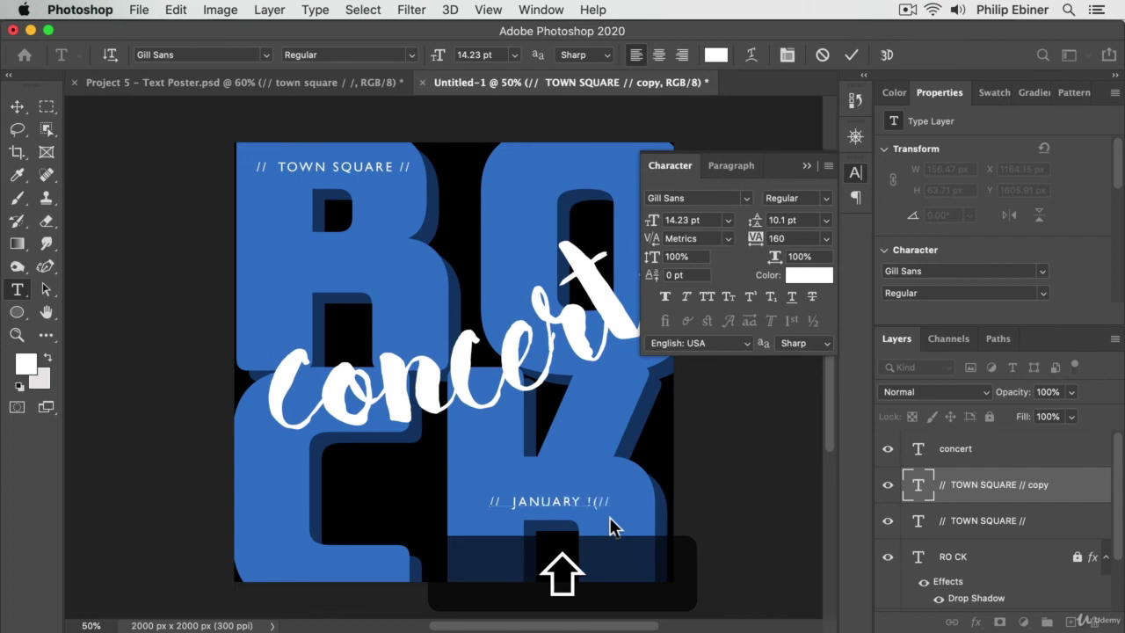
key(BackSpace)
key(BackSpace)
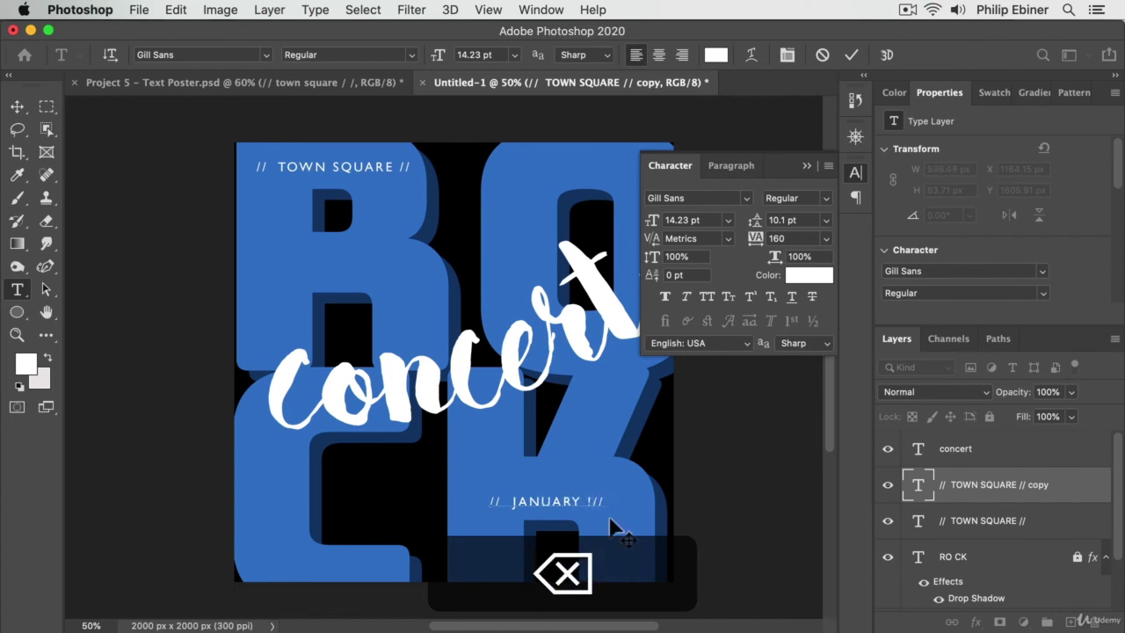
key(BackSpace)
text(191)
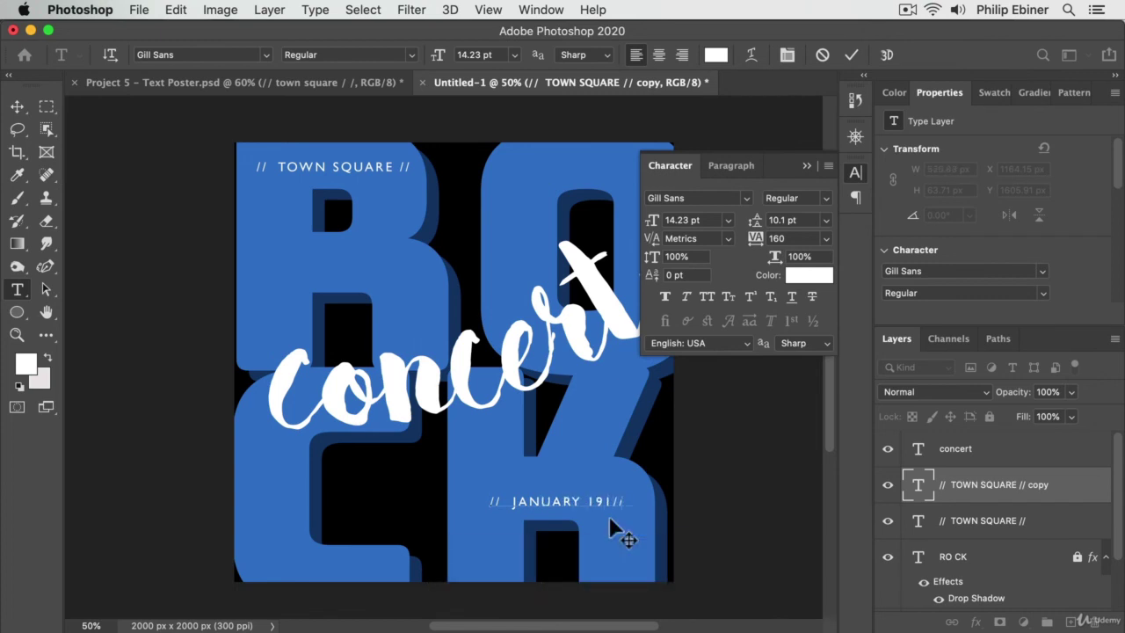
key(BackSpace)
key(BackSpace)
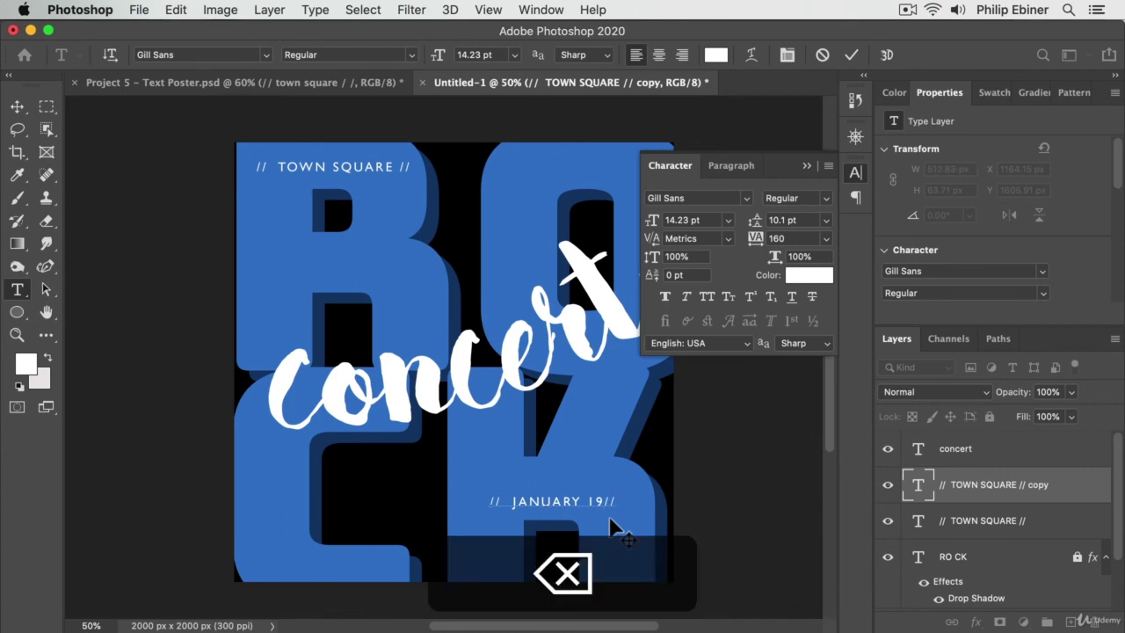
text(99)
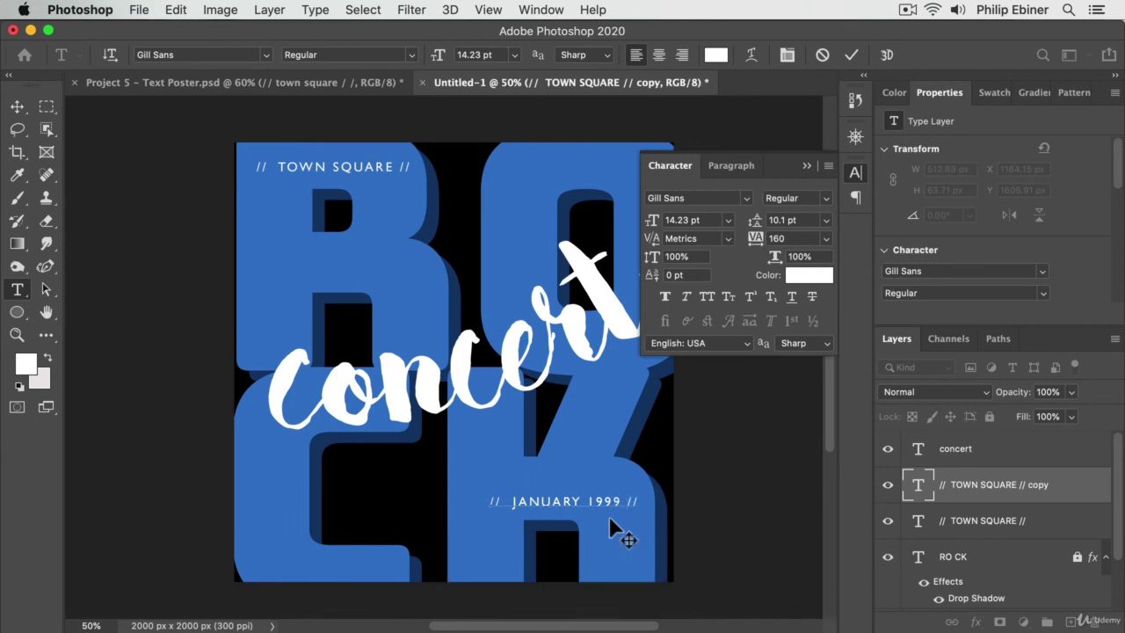
Shift the JANUARY 1999 line slightly left and up on the K, and select the concert script layer
click(16, 106)
drag(604, 497, 597, 494)
click(322, 253)
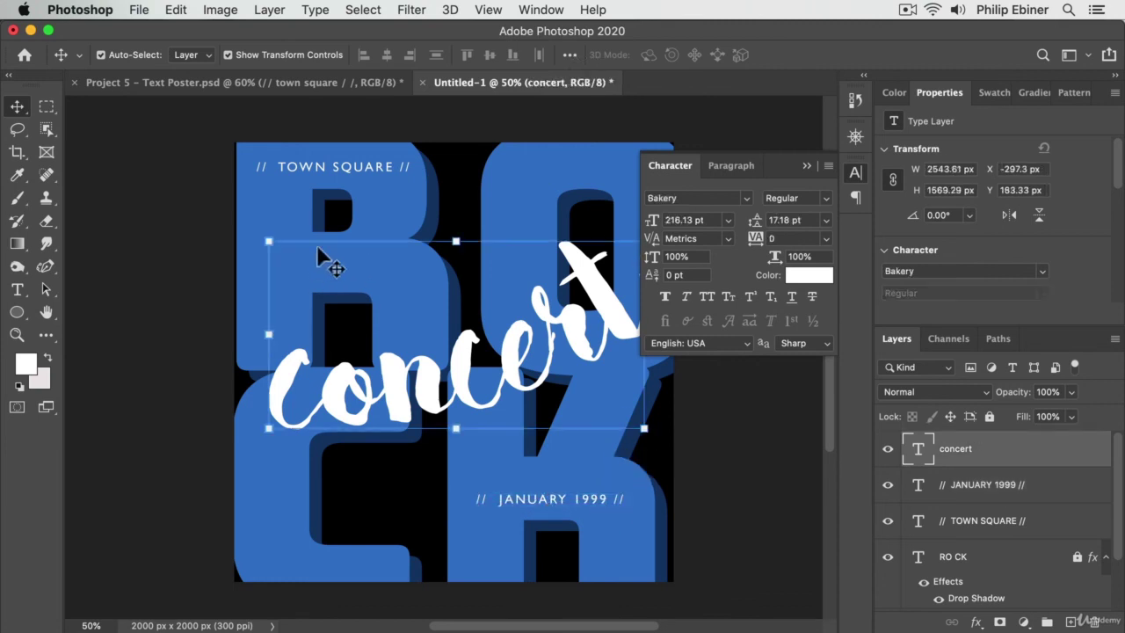
Examine the poster's overall composition with the interface panels hidden, and restore the panels
key(Tab)
key(Tab)
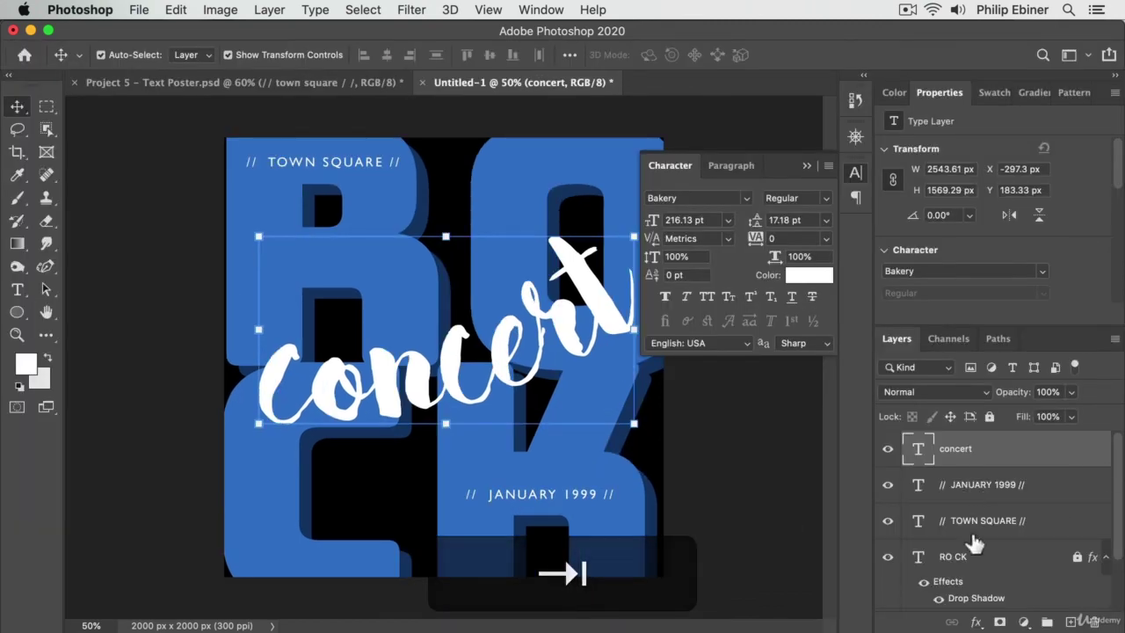
key(Tab)
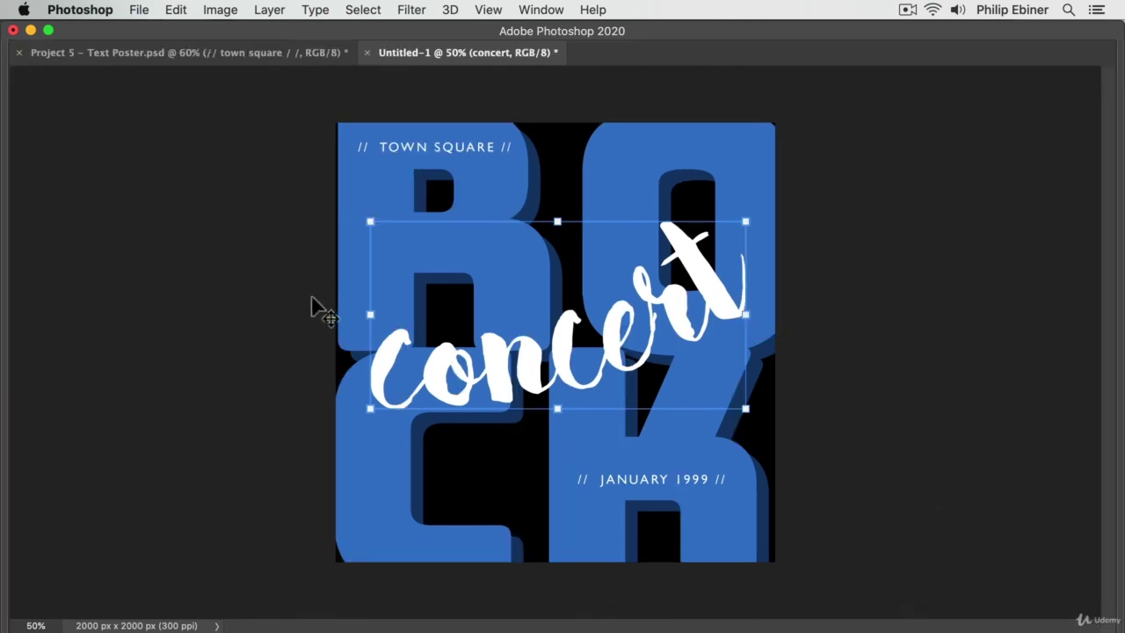
key(Tab)
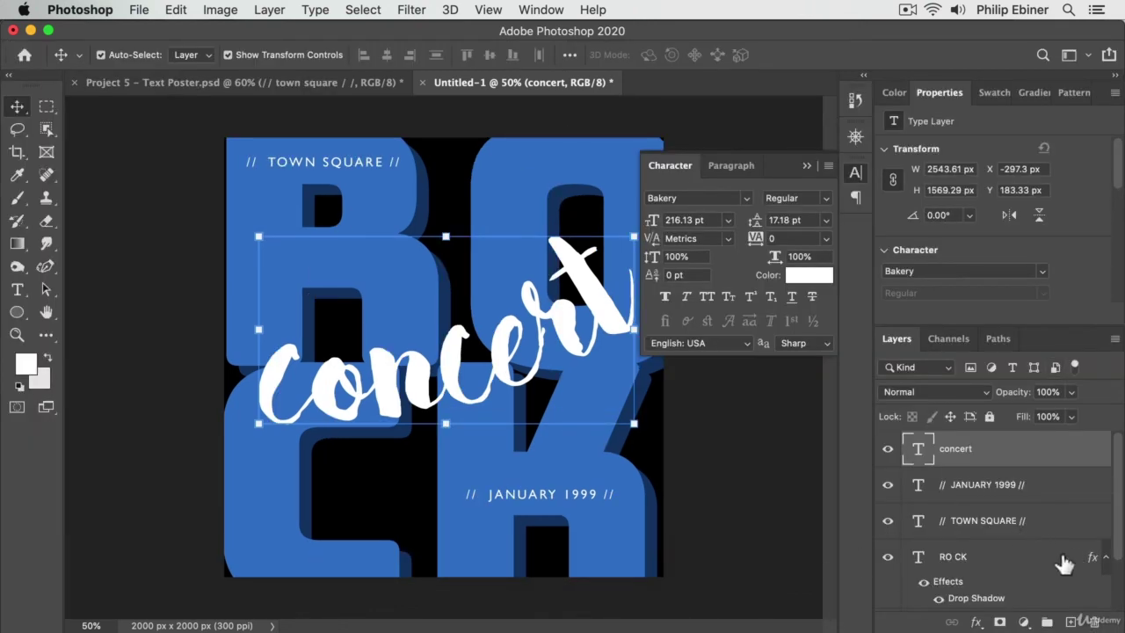
Unlock the RO CK layer and scale its lettering to about 111.09% so the letters run off the poster's edges
click(1011, 552)
key(Tab)
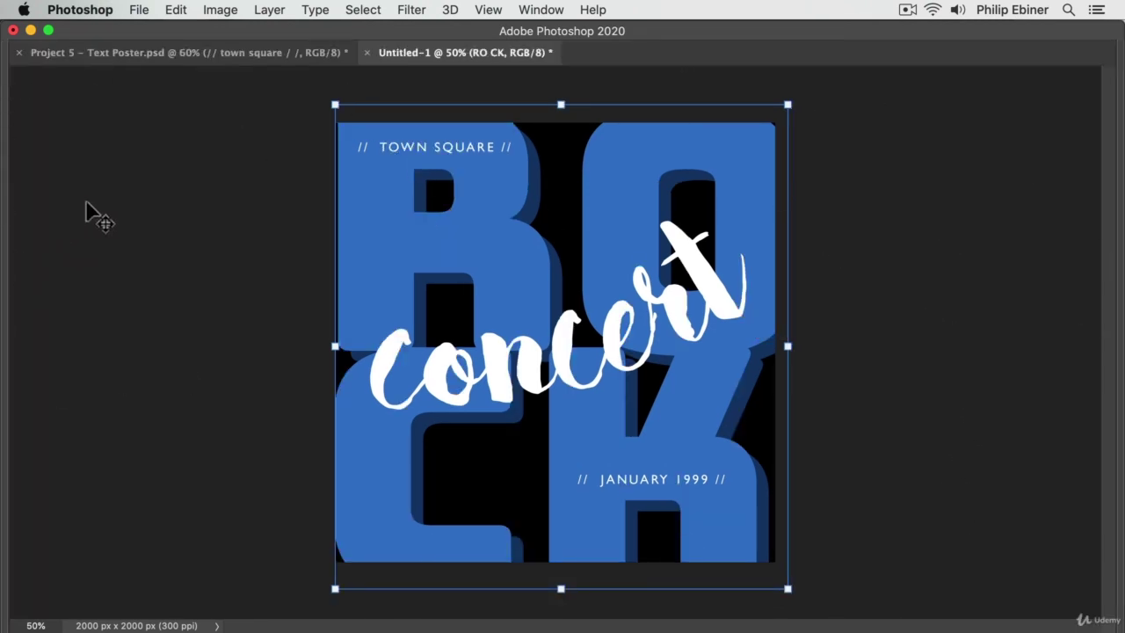
key(Tab)
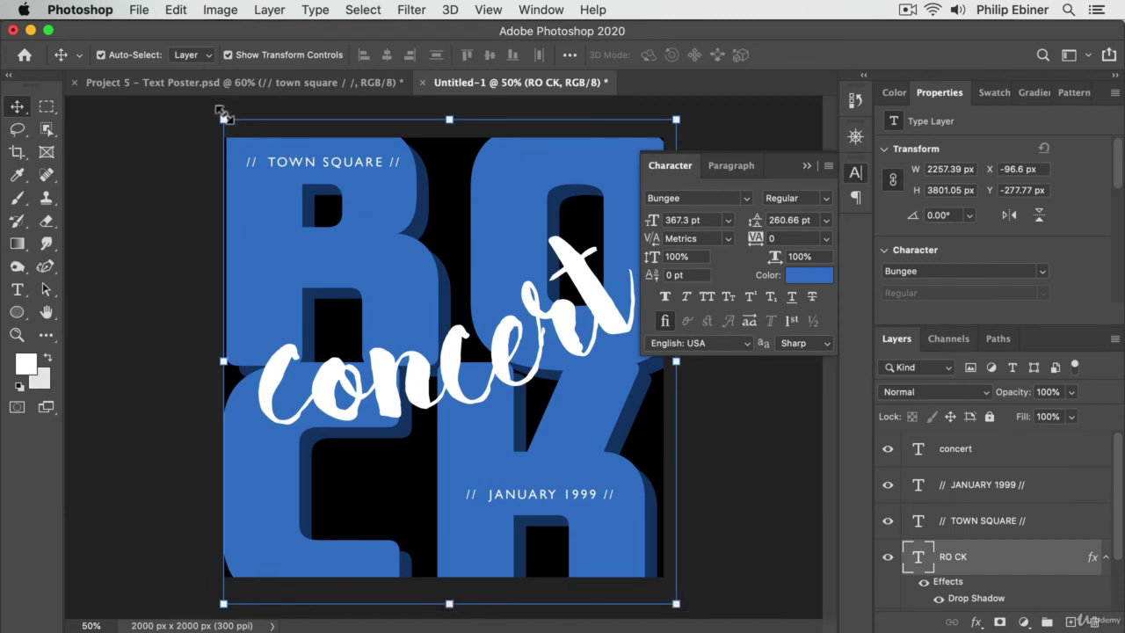
drag(225, 112, 220, 107)
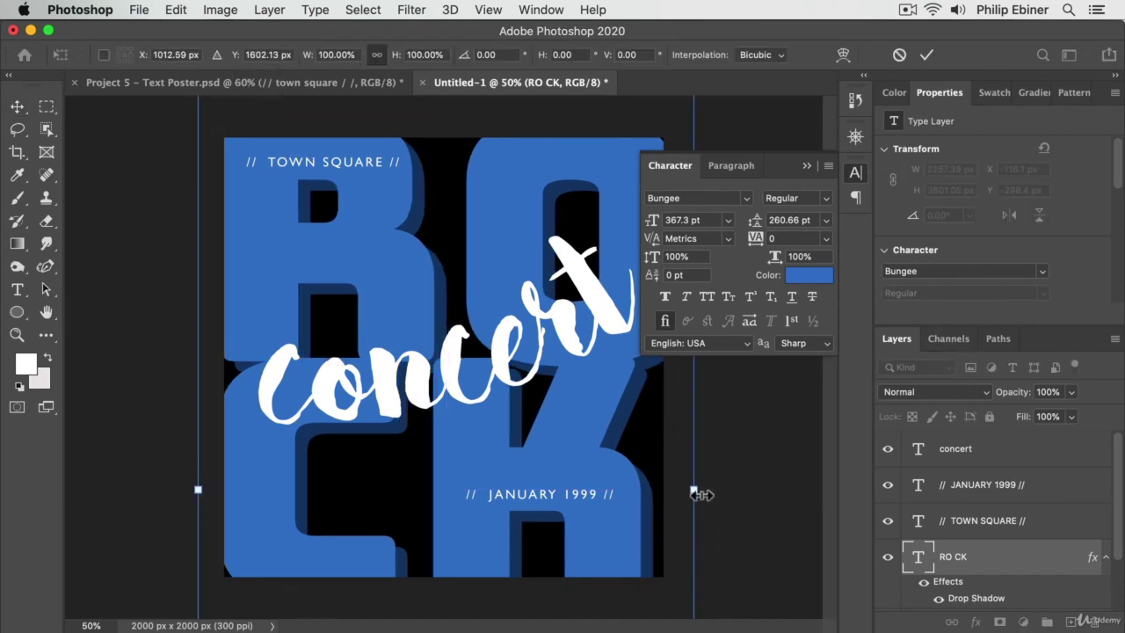
drag(698, 494, 729, 500)
drag(495, 225, 513, 249)
Collapse the character settings and shift the enlarged RO CK lettering down to about Y 1771 px, applying the transform
click(857, 174)
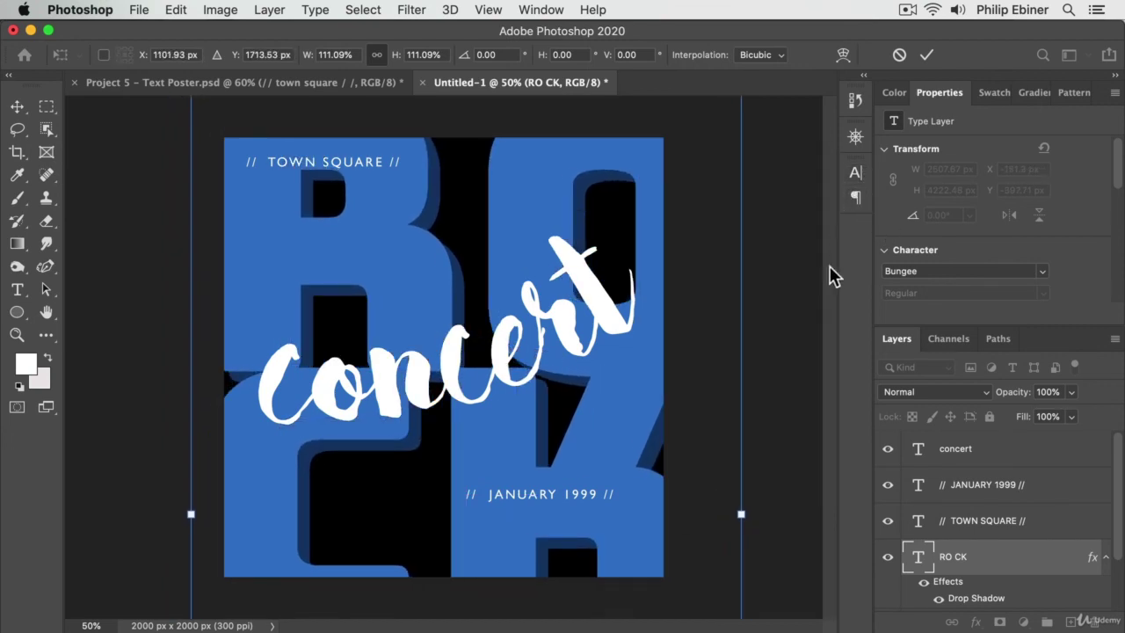
mouse_move(540, 335)
mouse_down()
mouse_move(526, 338)
mouse_move(536, 340)
mouse_up()
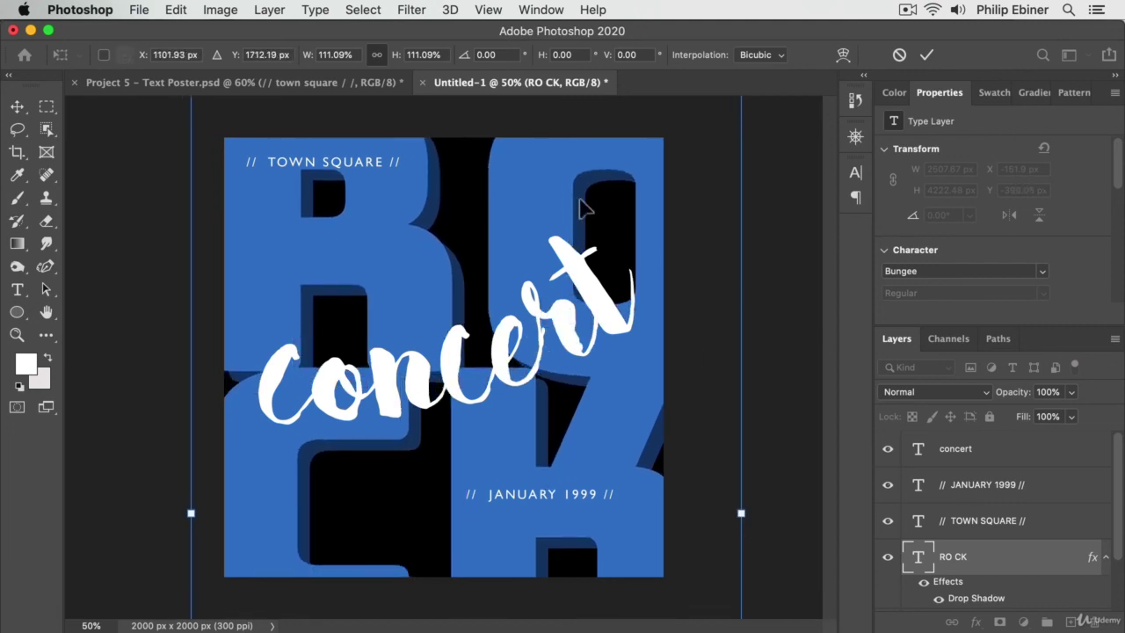
drag(485, 217, 521, 230)
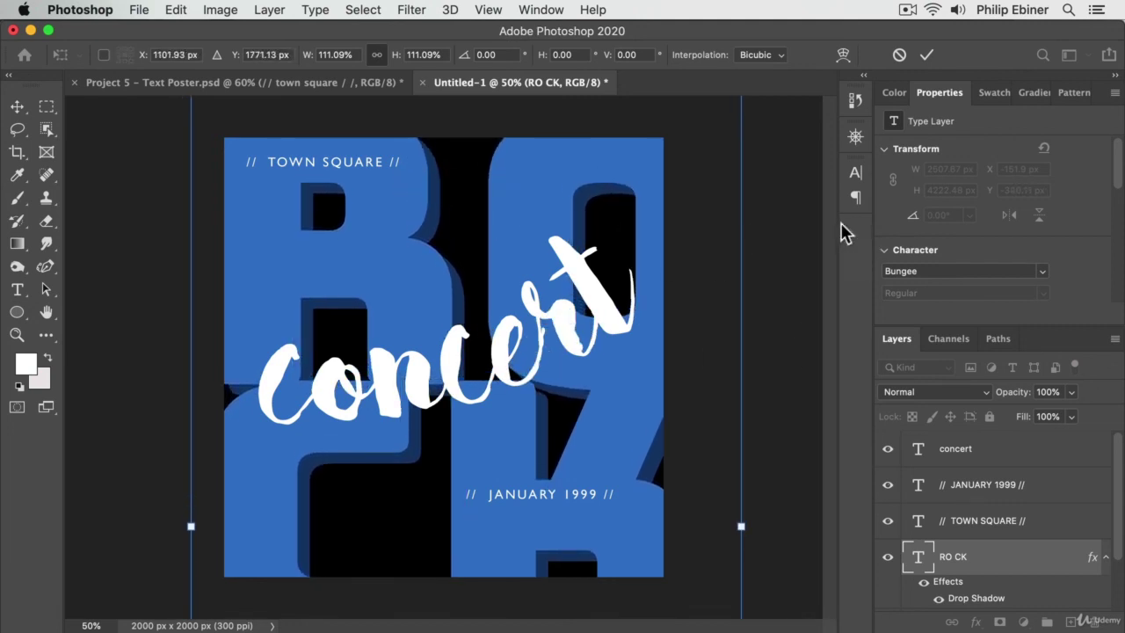
key(Return)
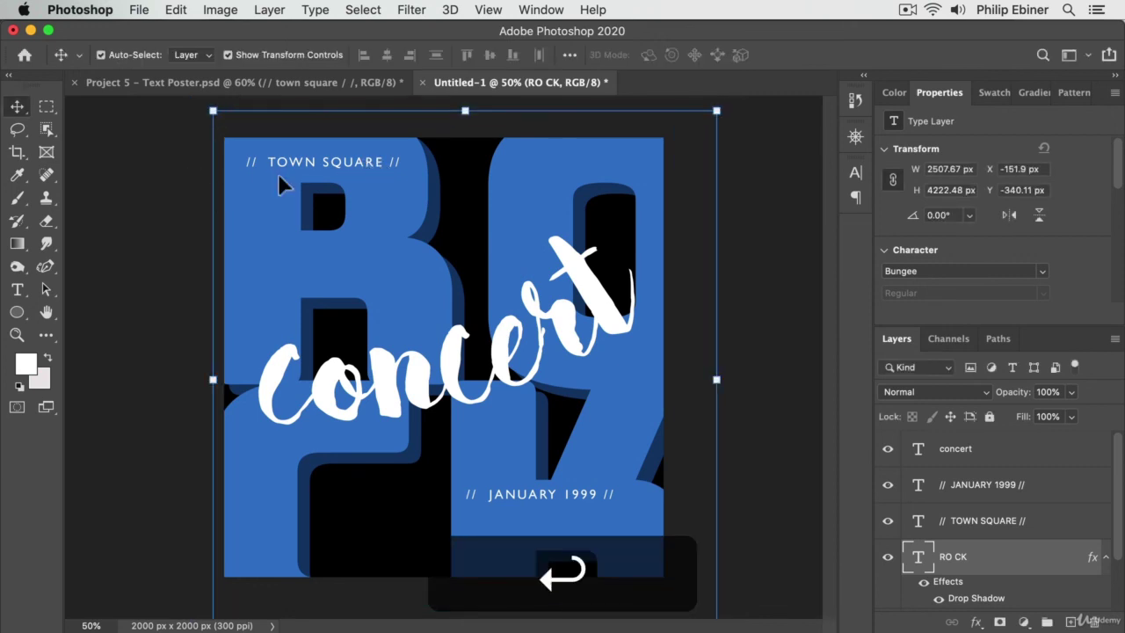
Nudge the TOWN SQUARE line slightly right and down on the R, and move the JANUARY 1999 line lower on the K
click(356, 167)
drag(356, 167, 360, 174)
drag(563, 495, 574, 516)
key(Return)
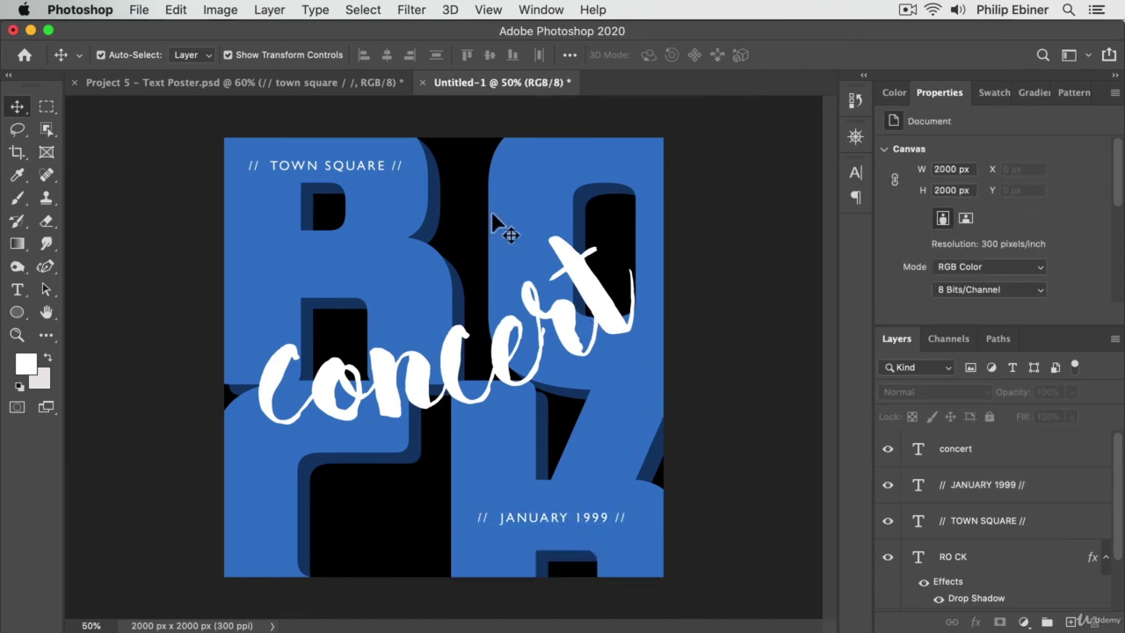
Compare the poster with Project 5 - Text Poster.psd and nudge the JANUARY 1999 line slightly to the right
click(302, 79)
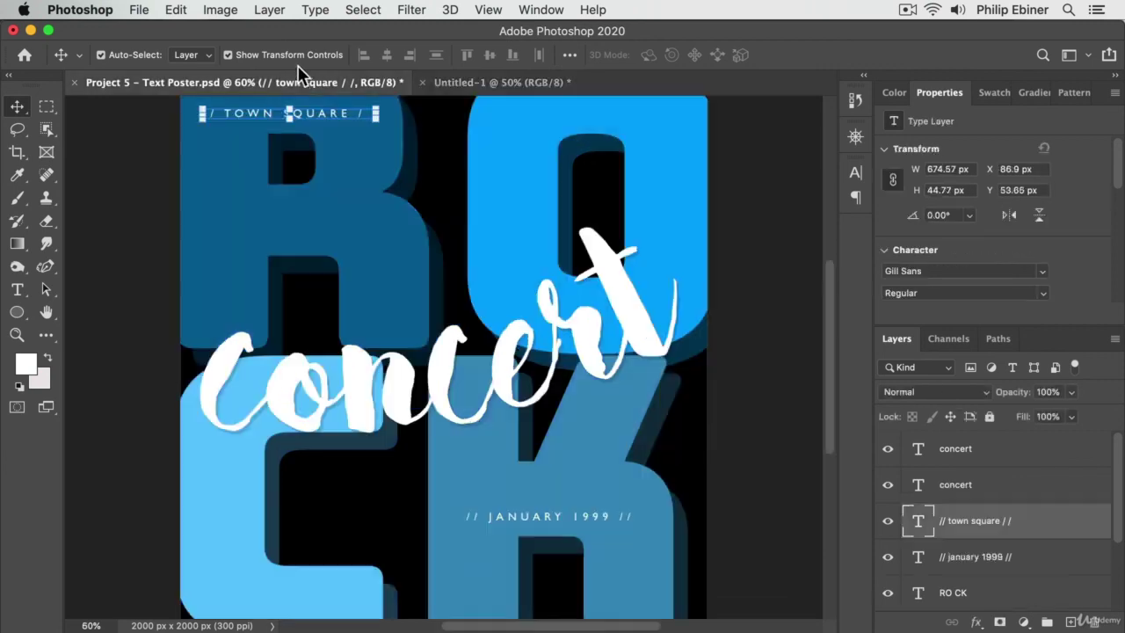
click(512, 76)
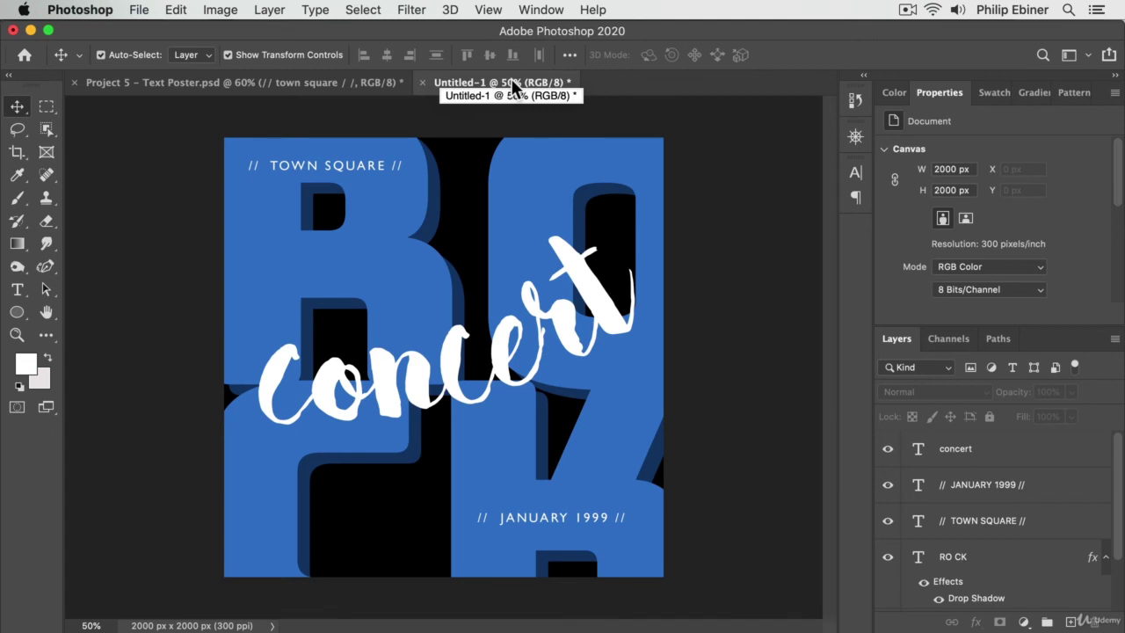
key(Tab)
key(Tab)
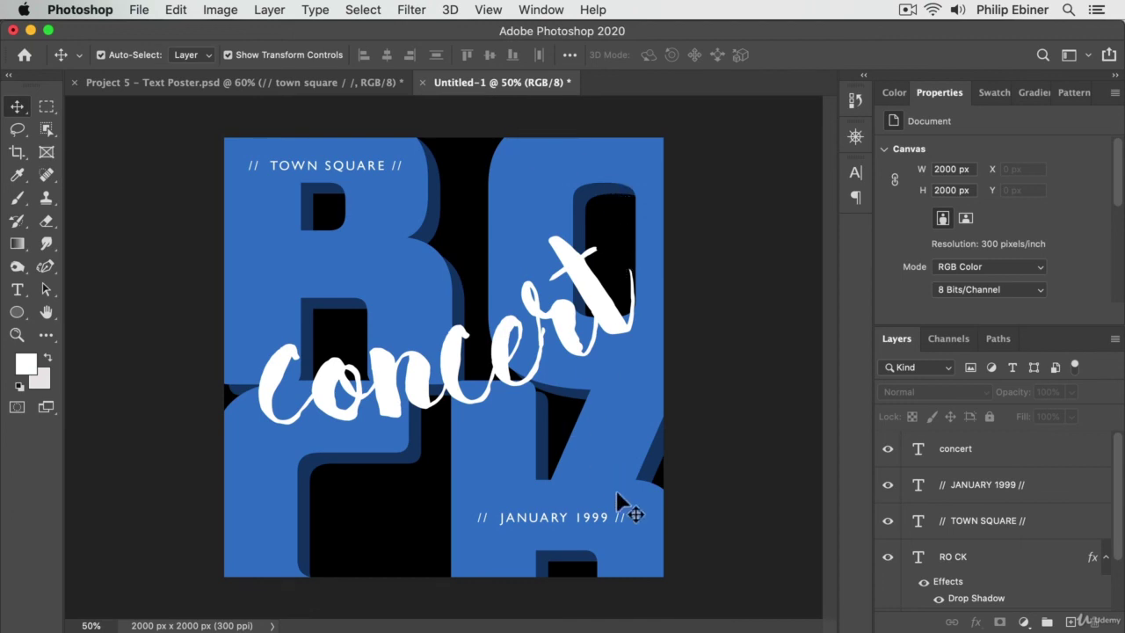
drag(597, 524, 601, 527)
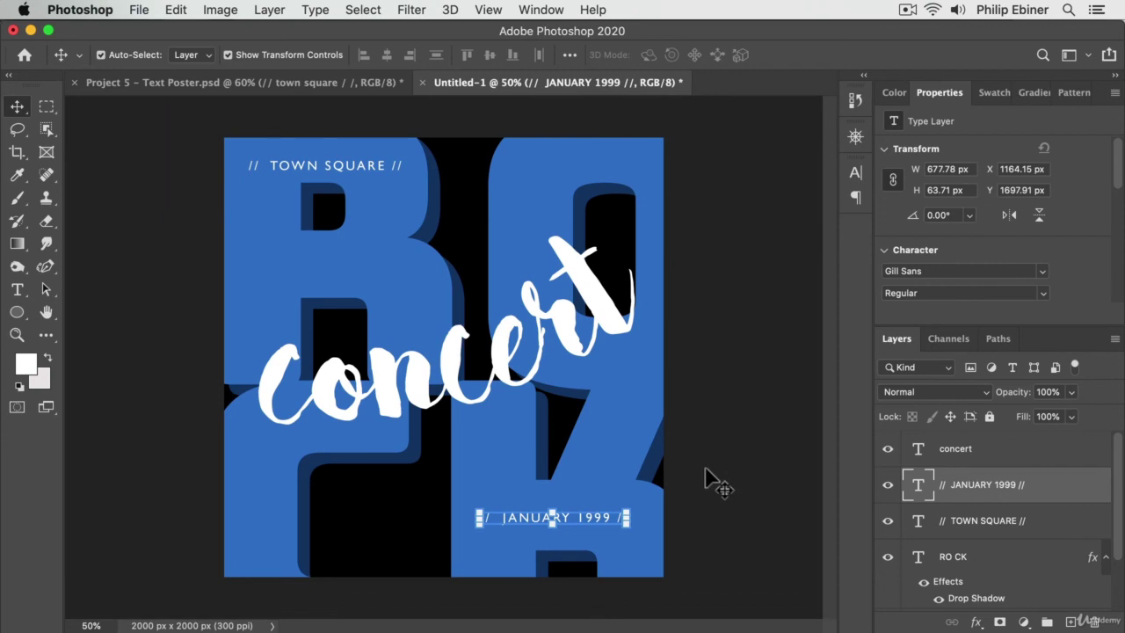